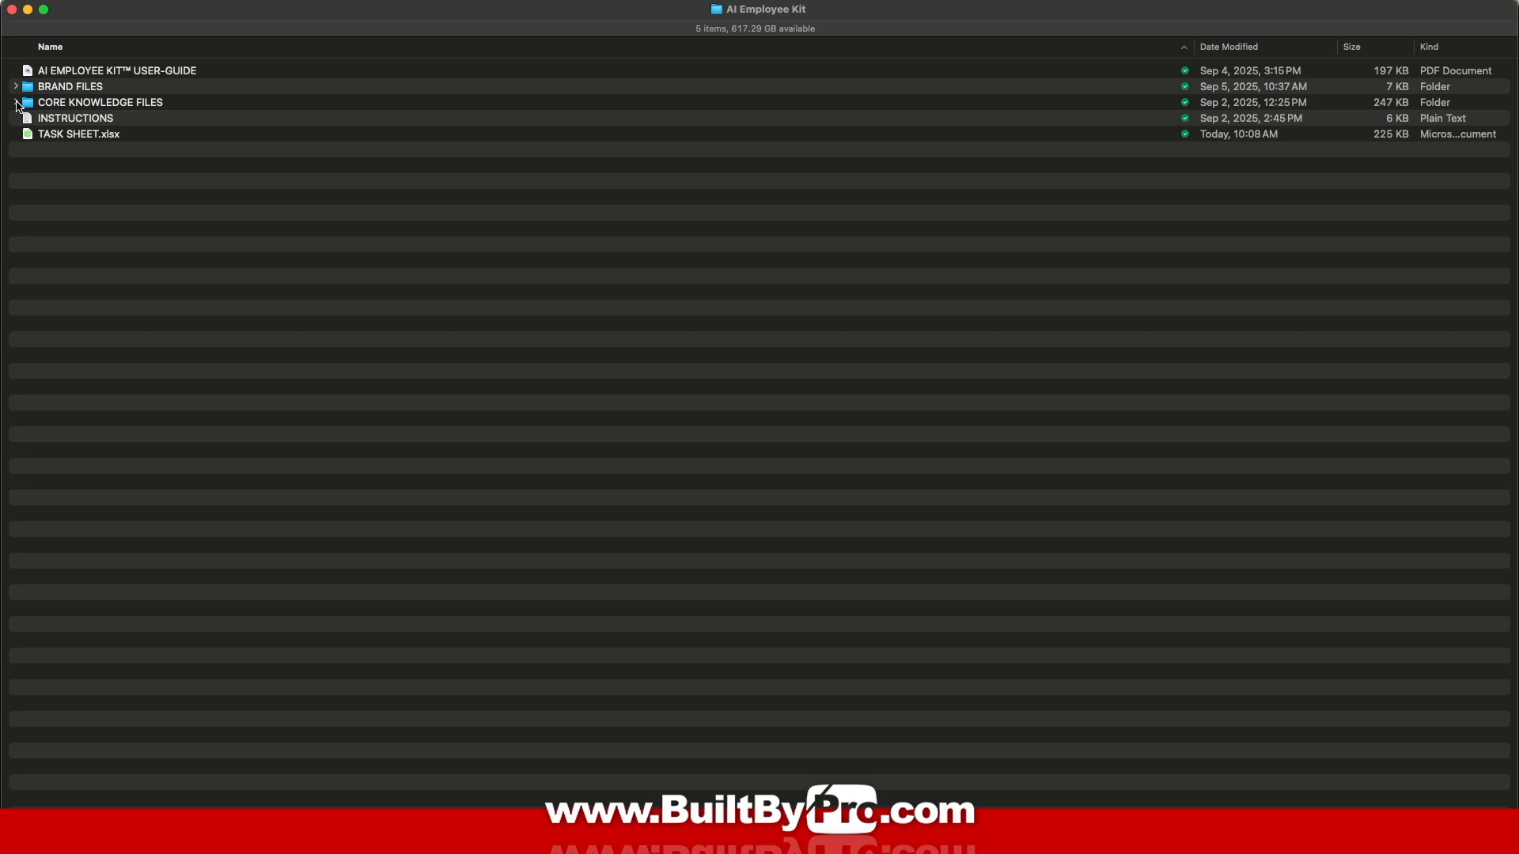
Step: Check the CORE KNOWLEDGE FILES and BRAND FILES folders, then follow the user guide's Brand Files link to the coach GPT
left_click(17, 102)
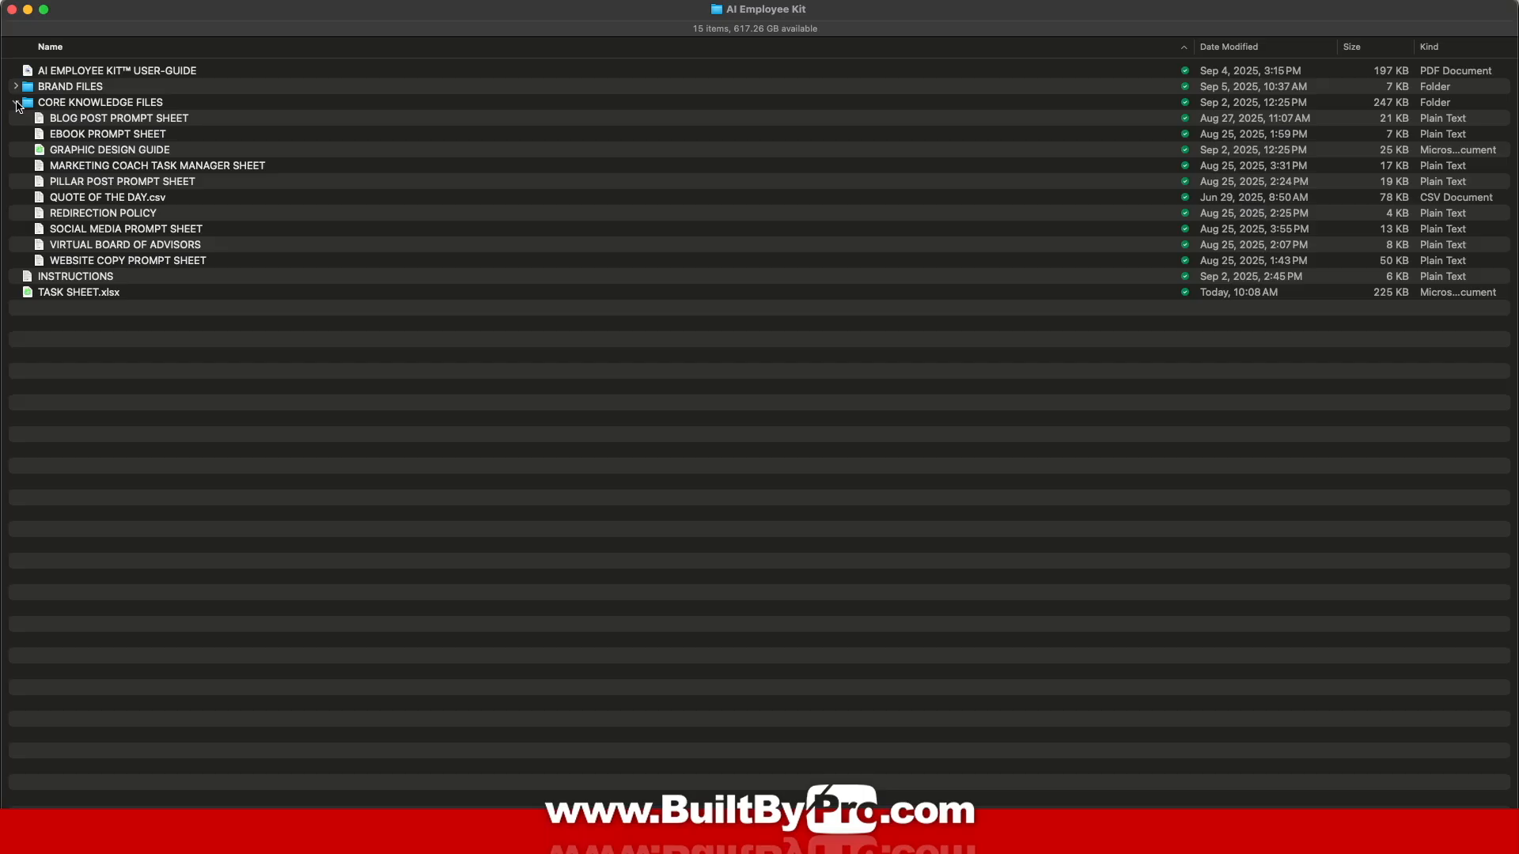
left_click(17, 102)
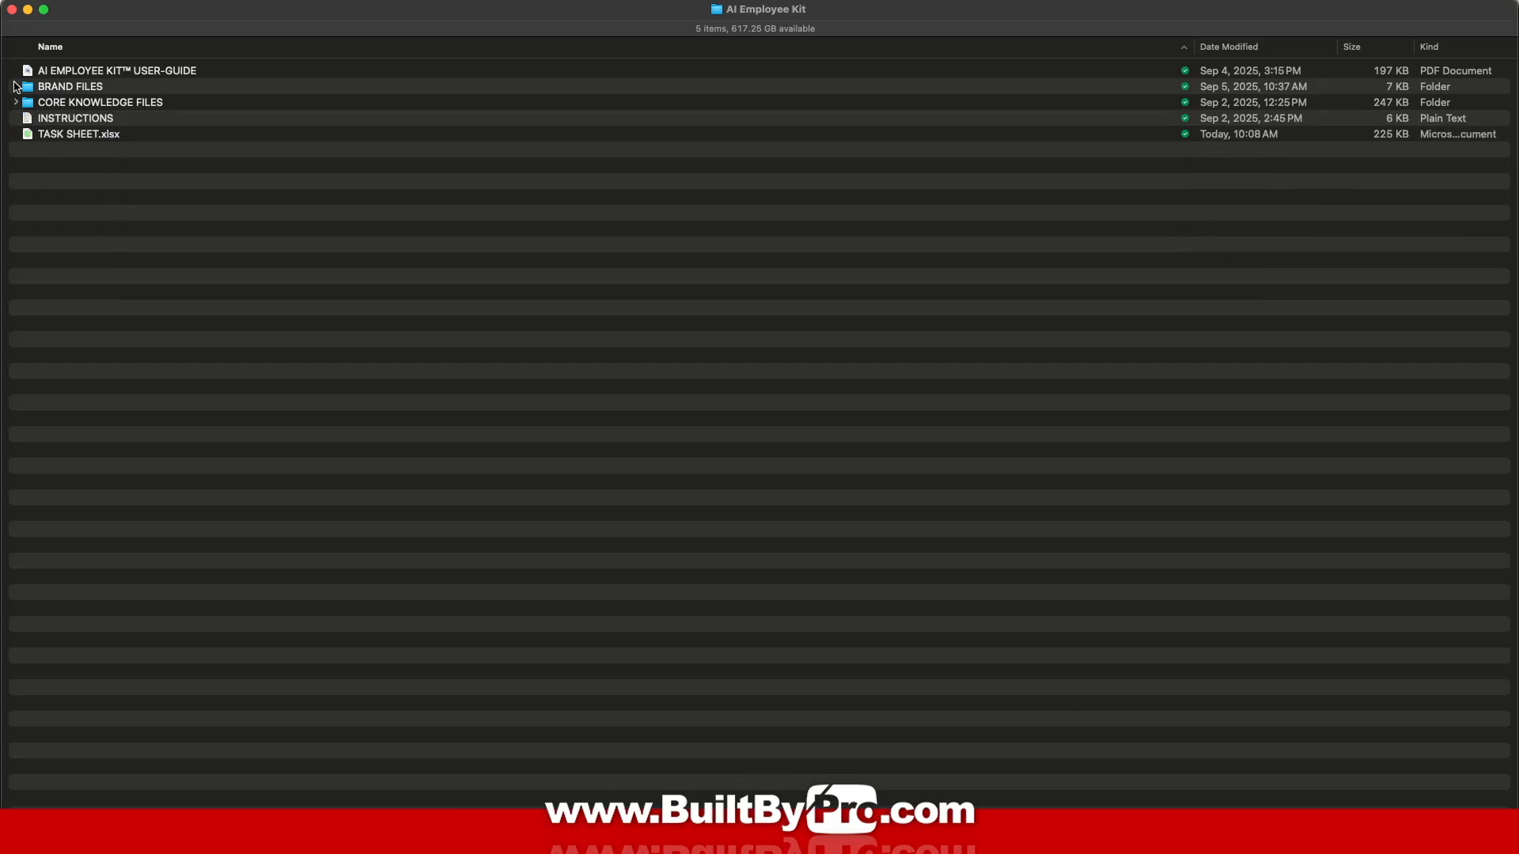
left_click(17, 87)
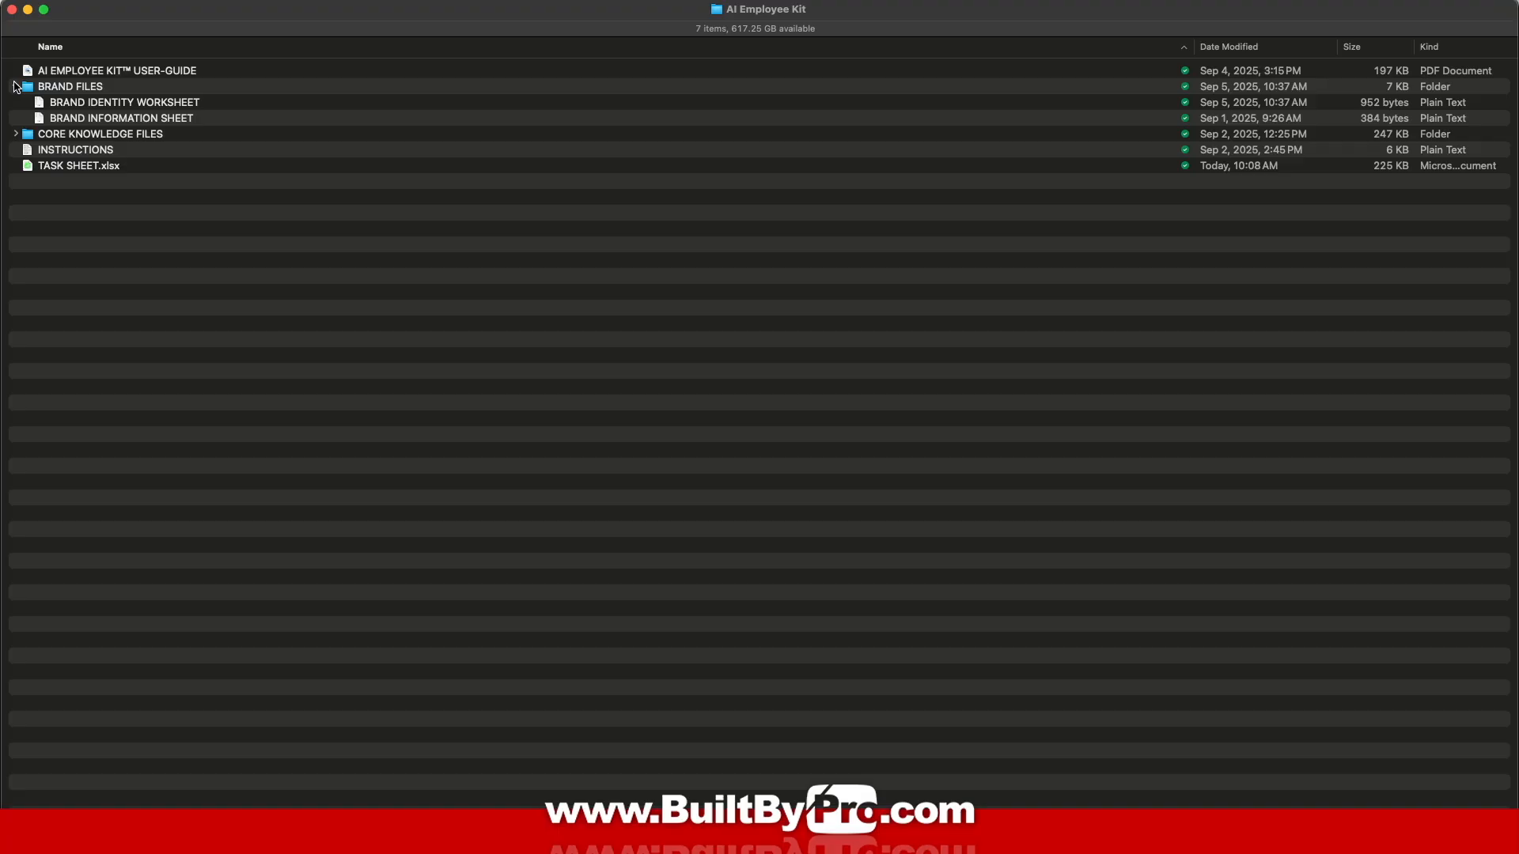
left_click(15, 86)
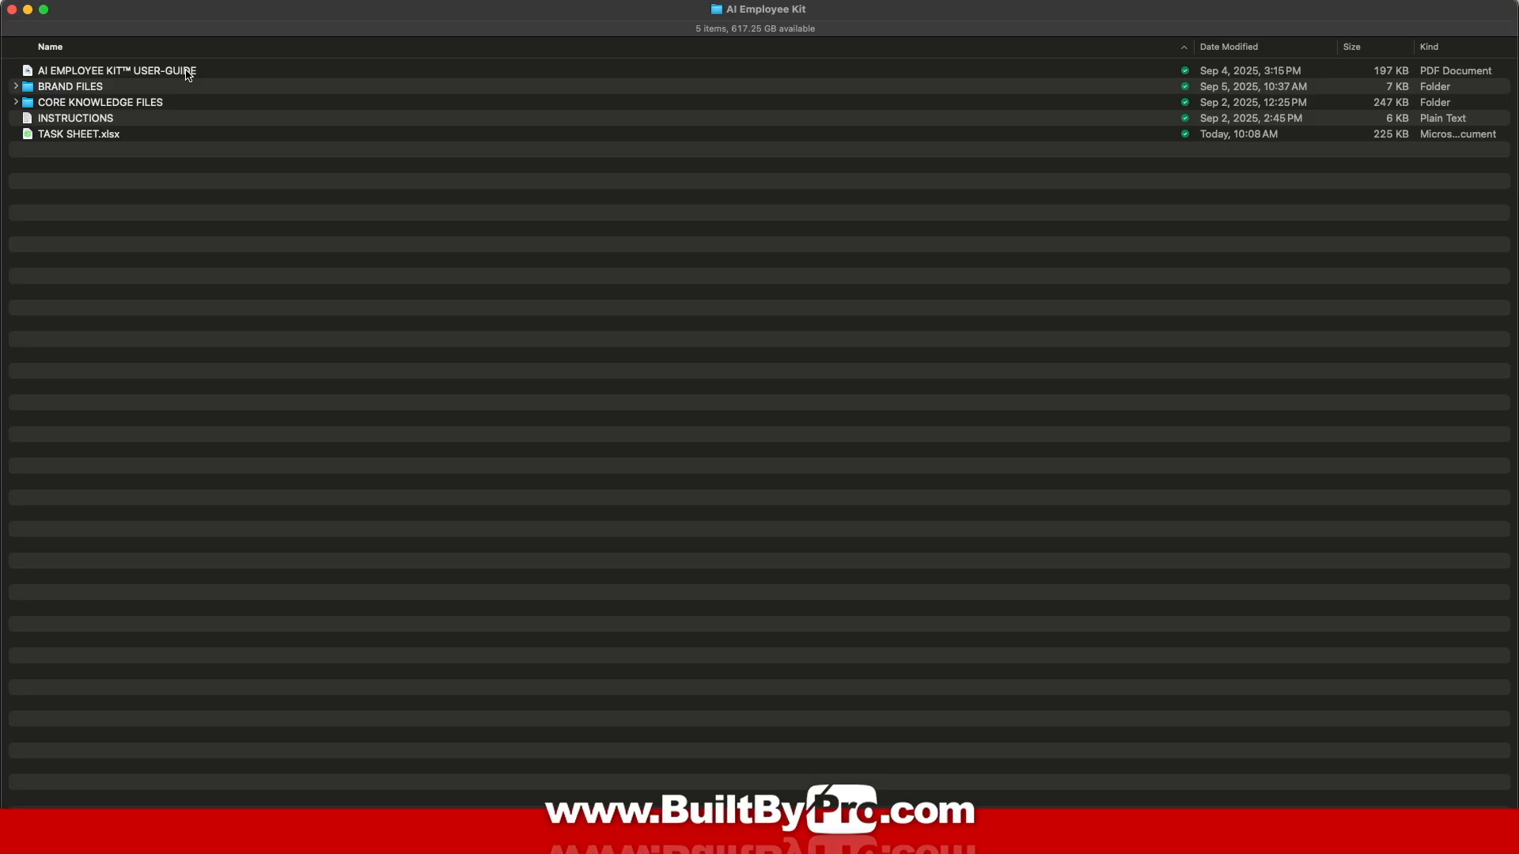
double_click(188, 75)
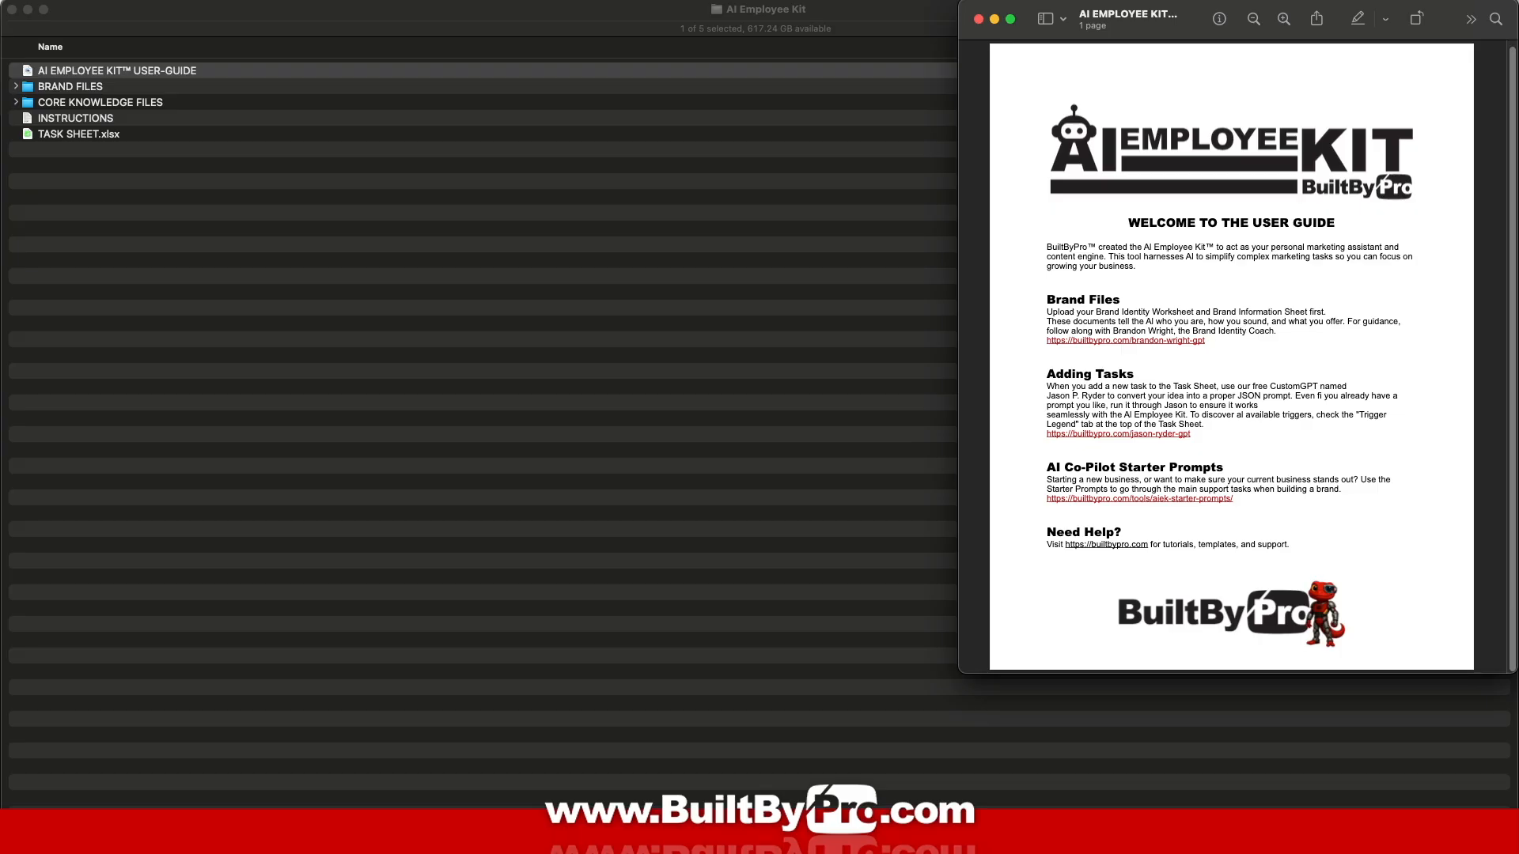
left_click(1159, 341)
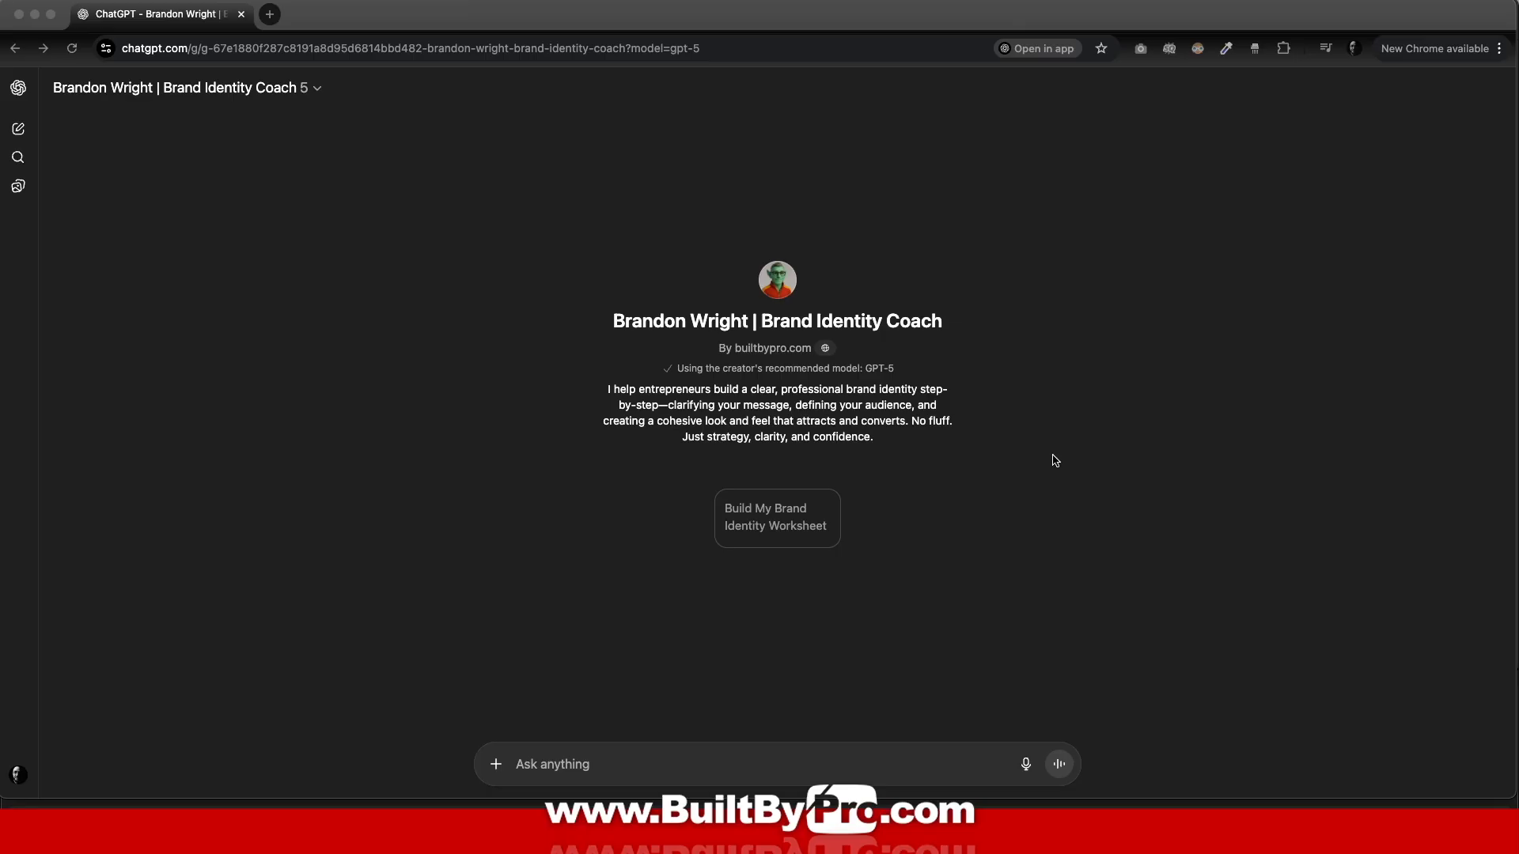
Step: Have the Brand Identity Coach build the Brand Identity Worksheet from its starter prompt
left_click(779, 526)
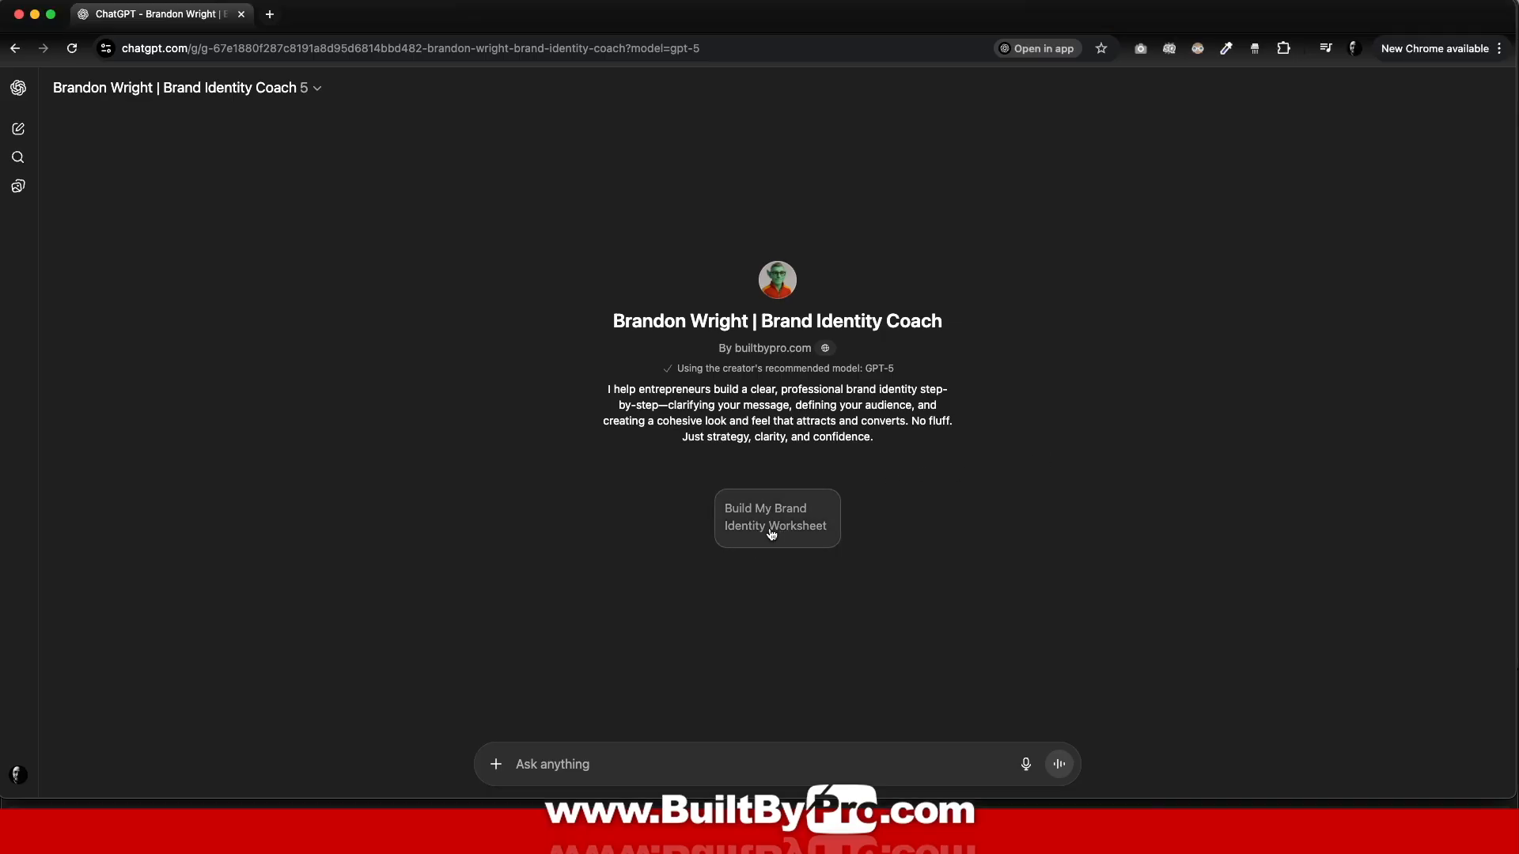
left_click(771, 535)
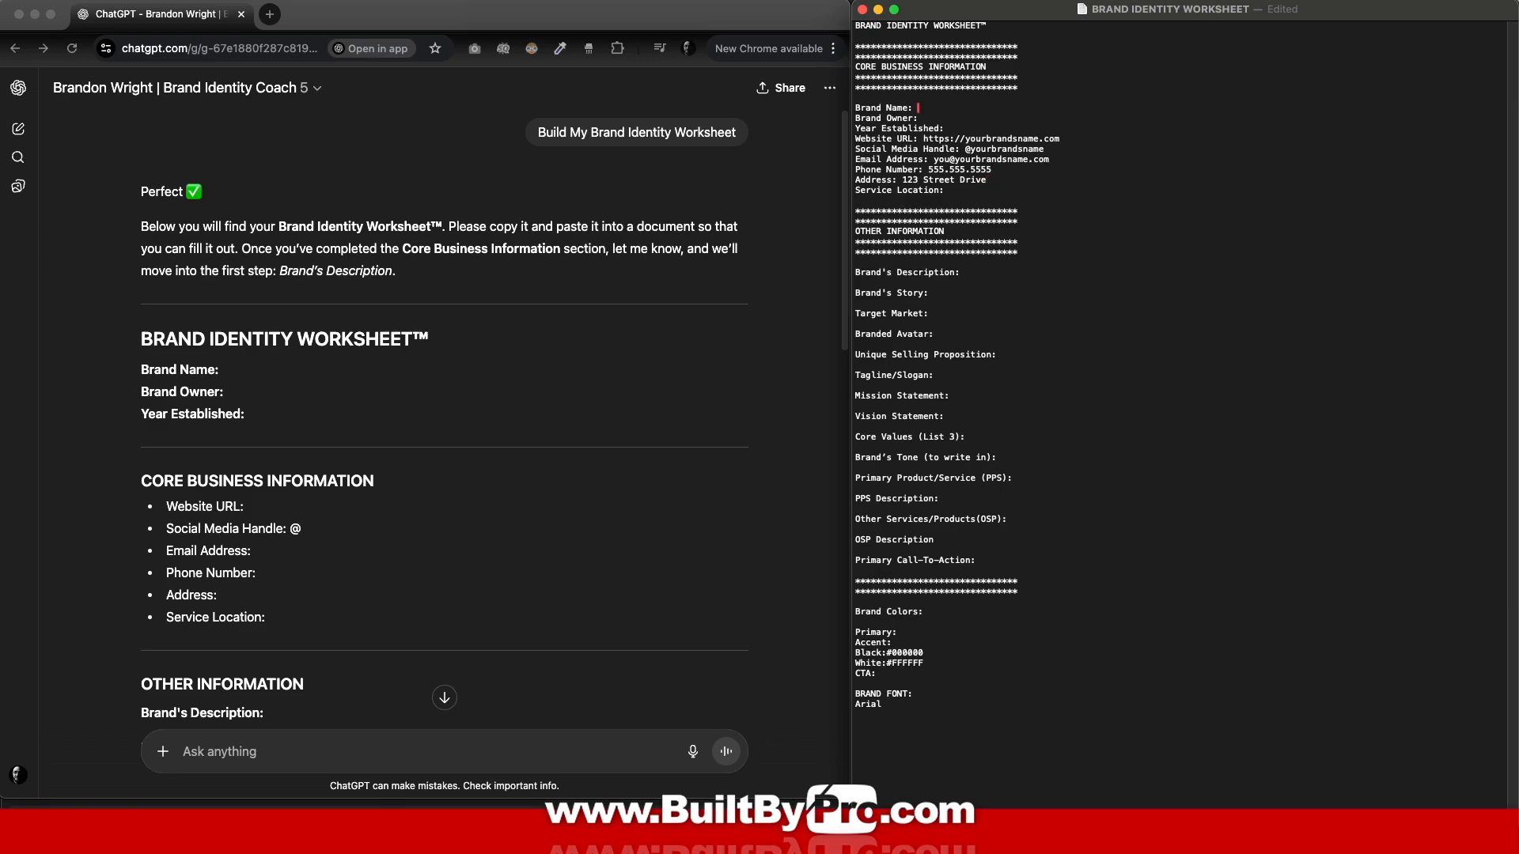
Step: Fill in King's Cleaning Services, the owner's name and 2025, and select the placeholder address
type("King's Cleaning Services")
key("Down")
key("Down")
type("2025")
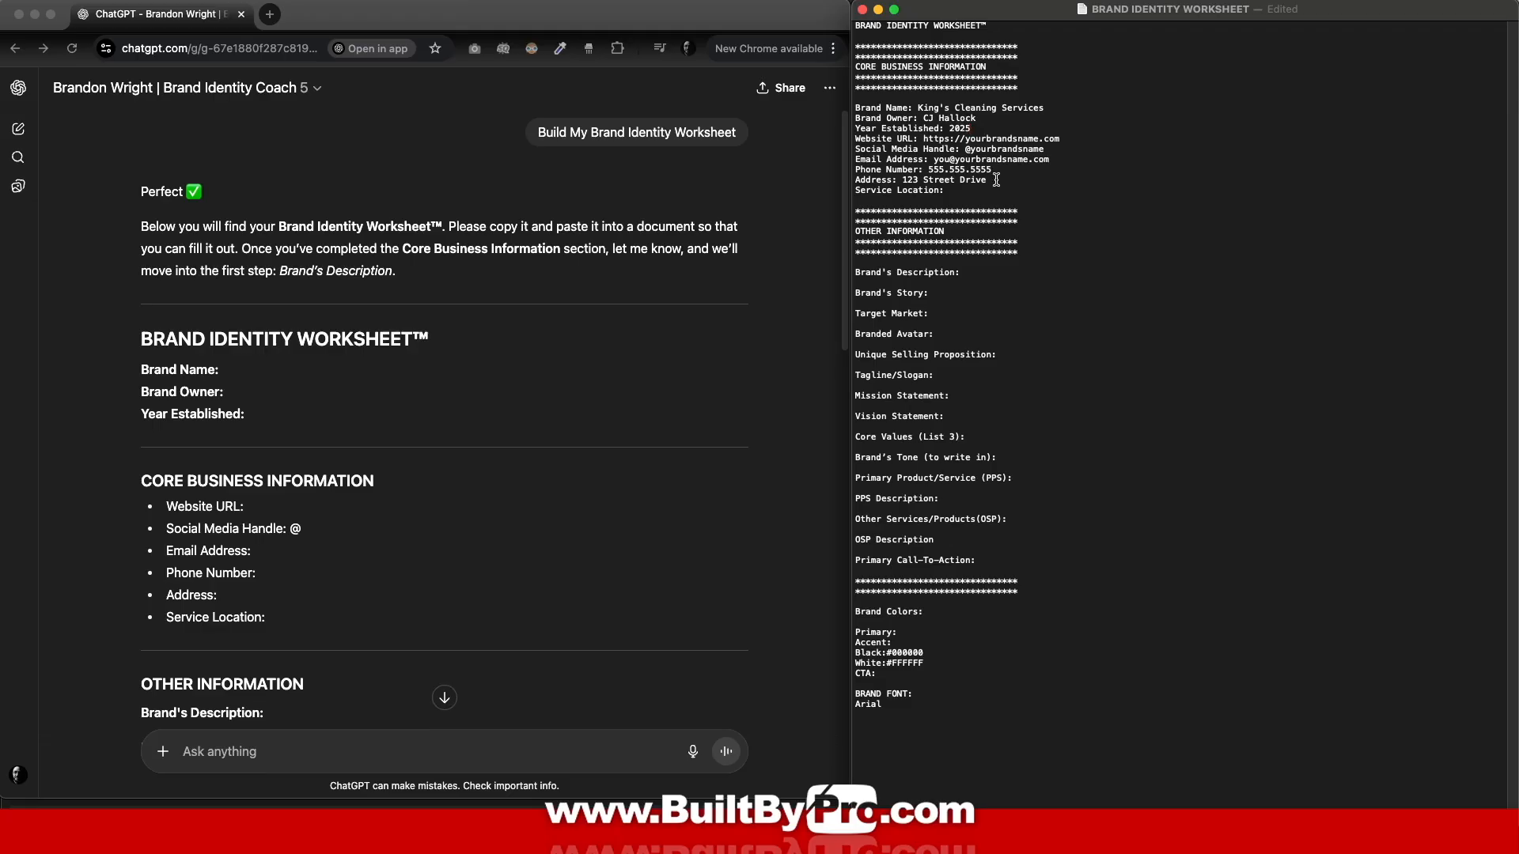
left_click_drag(988, 181, 849, 181)
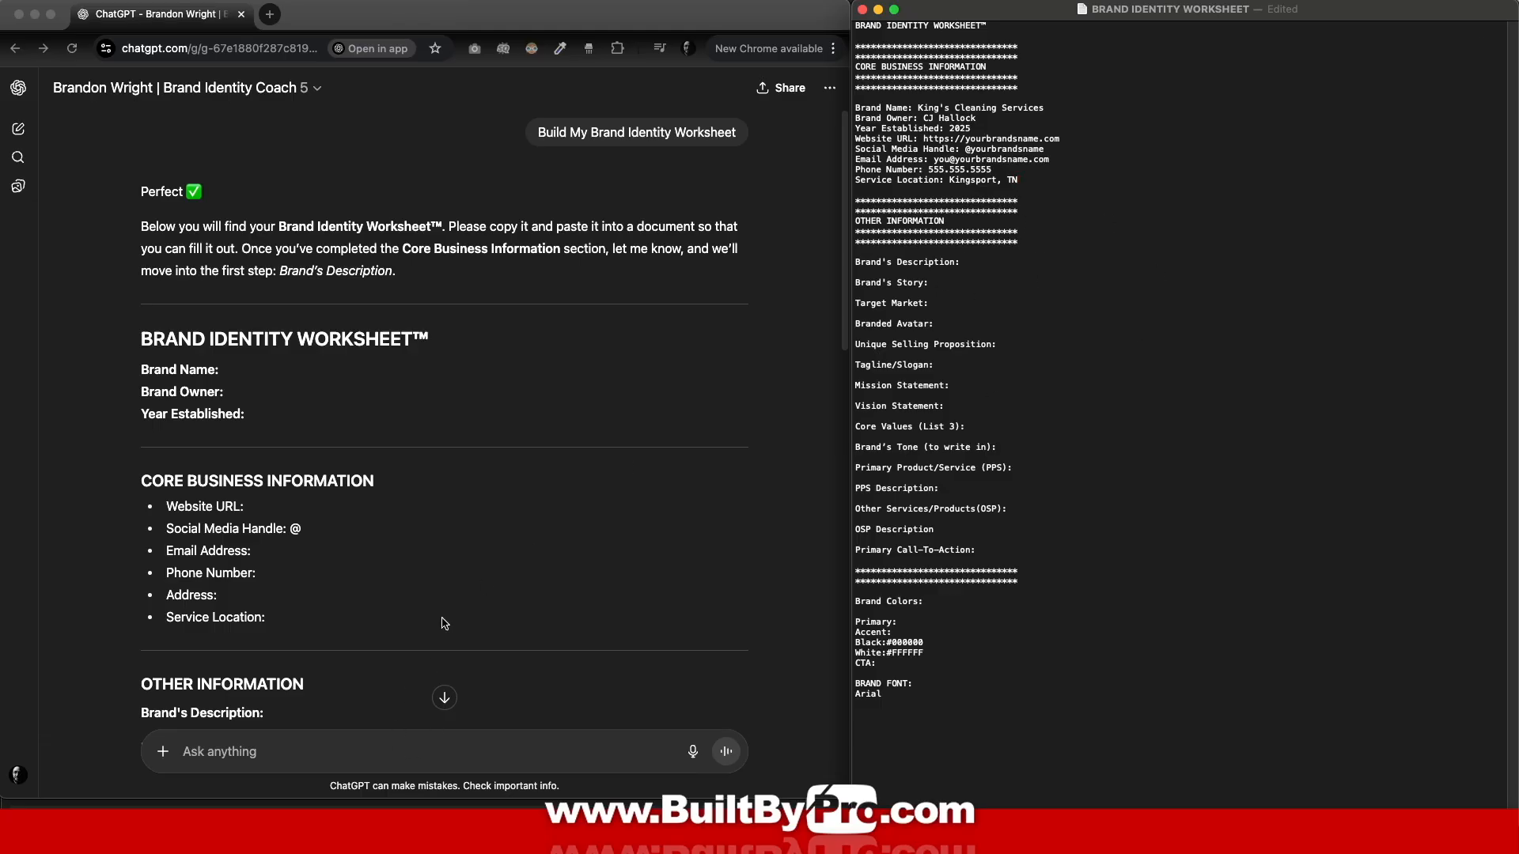
scroll(546, 451, "down", 15)
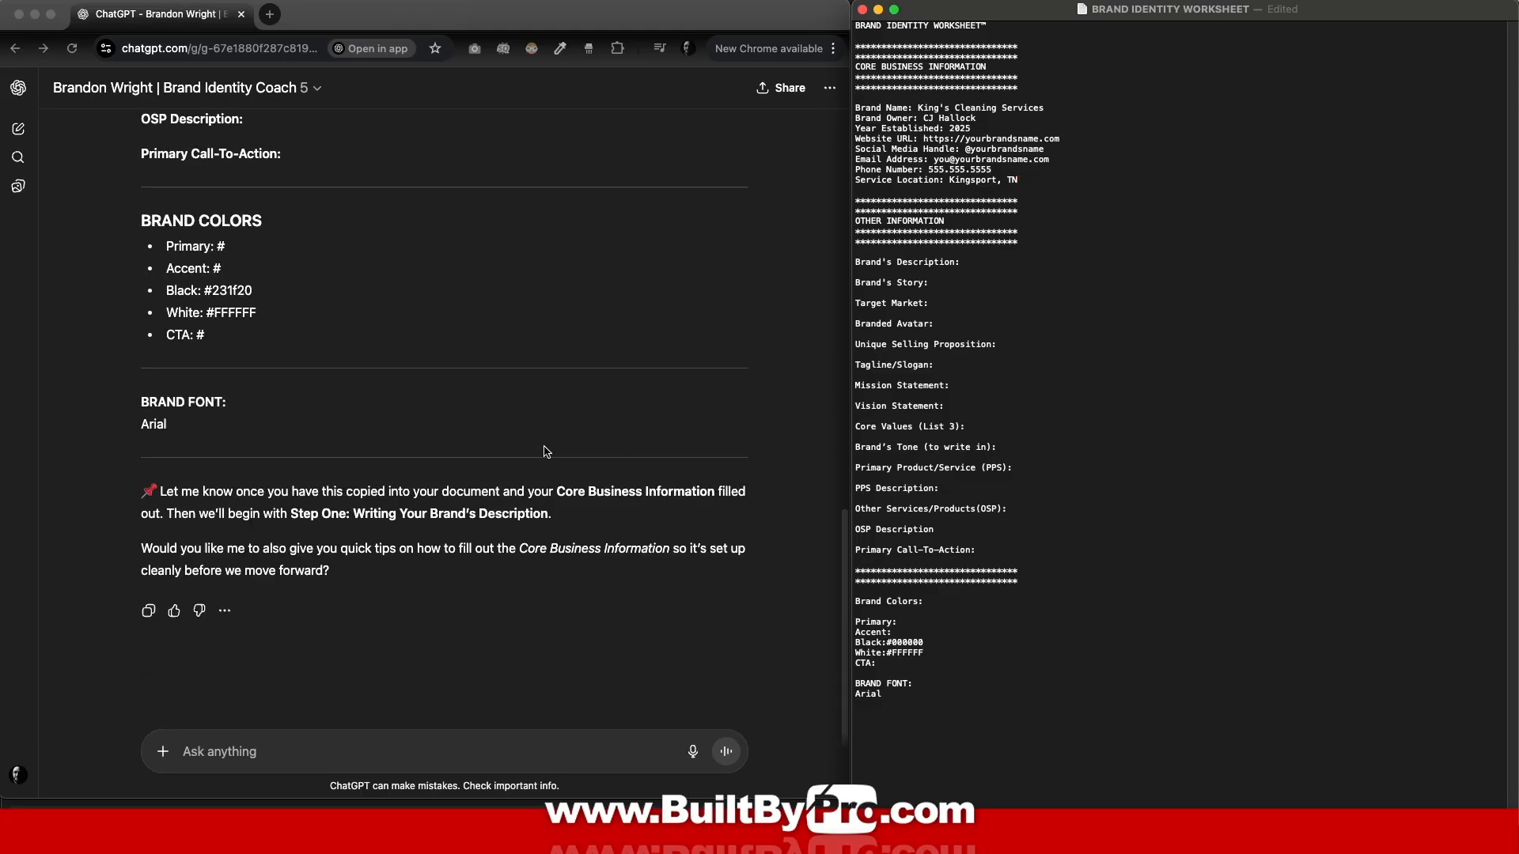
Step: Send 'next' to the coach, then give it the pasted business name
left_click(229, 751)
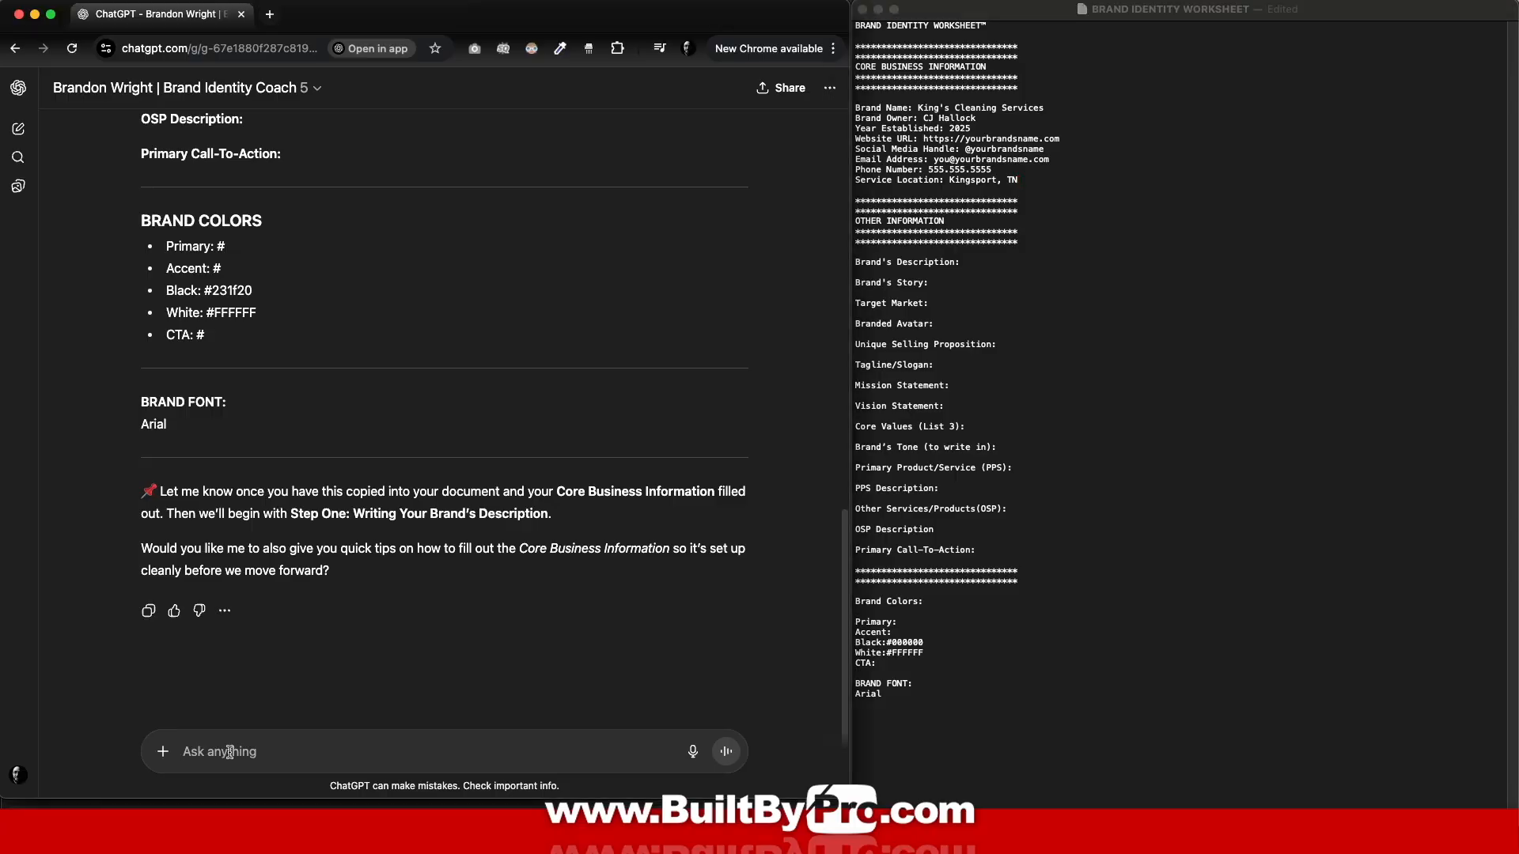
type("next")
left_click(727, 754)
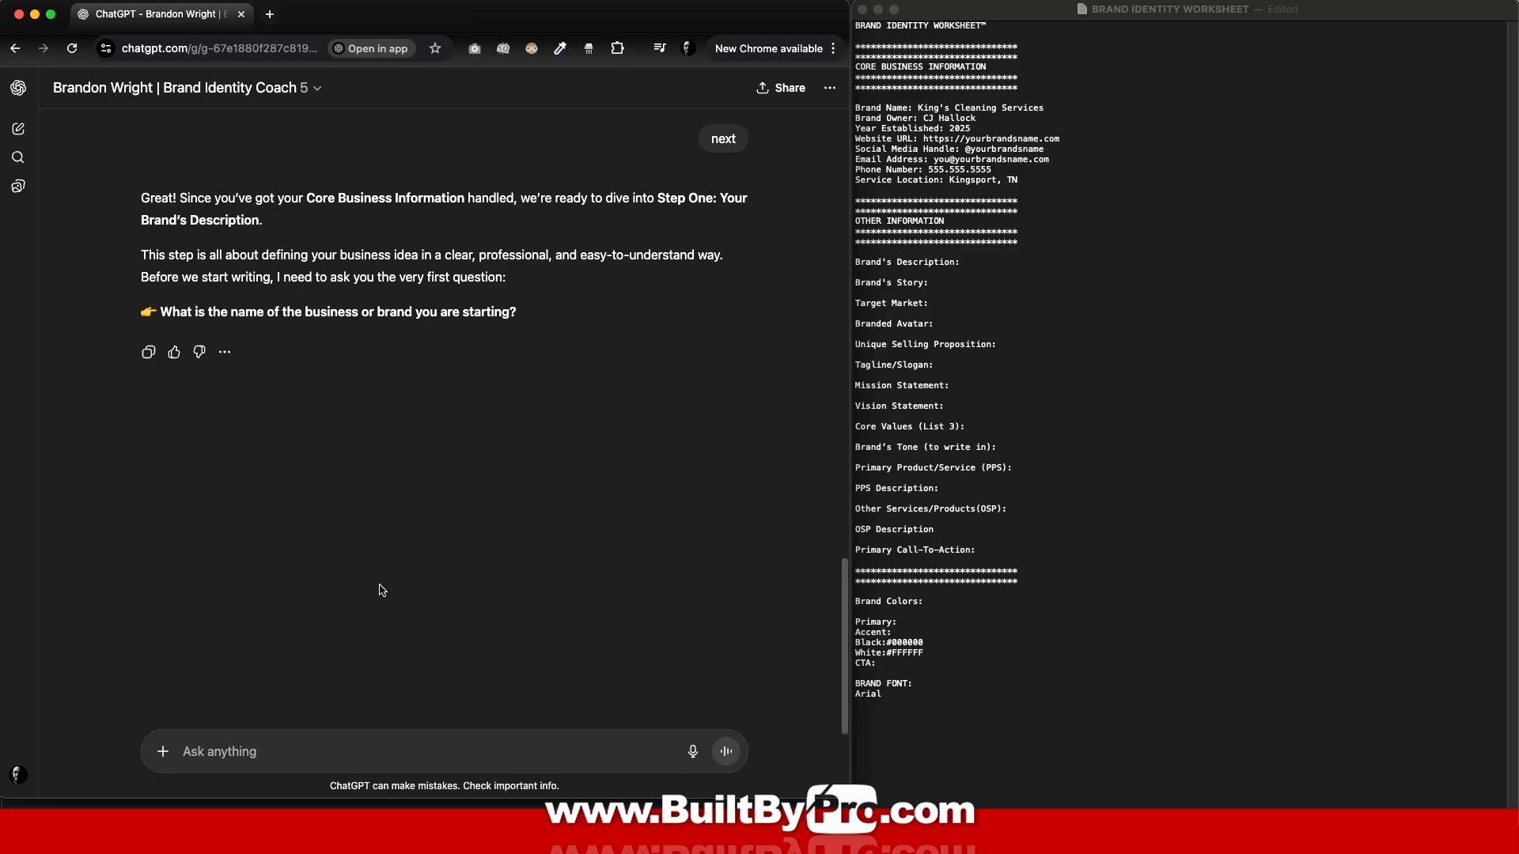
type("King's Cleaning Services")
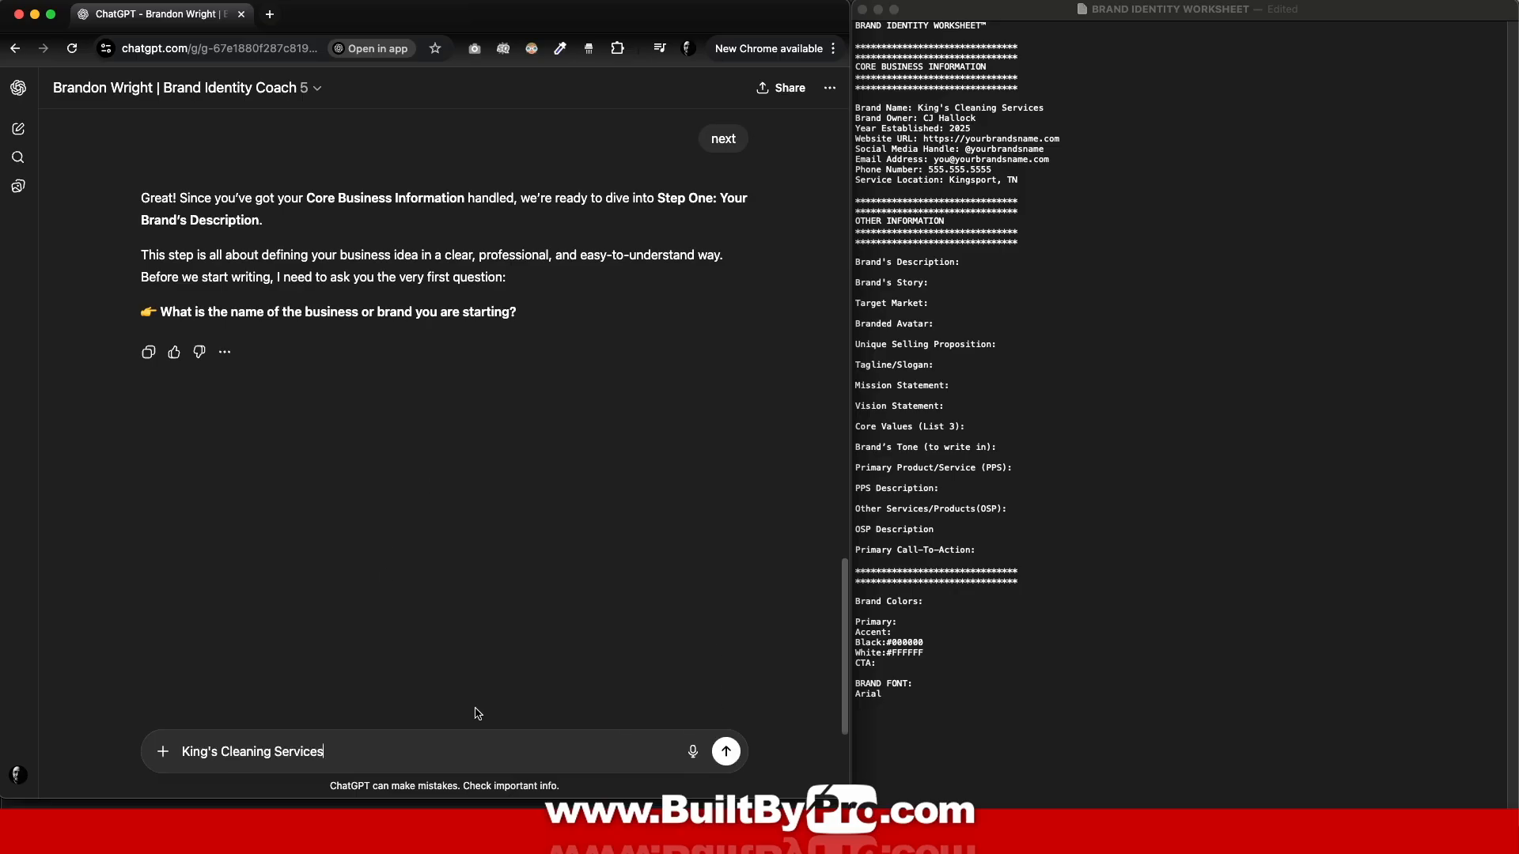
left_click(727, 755)
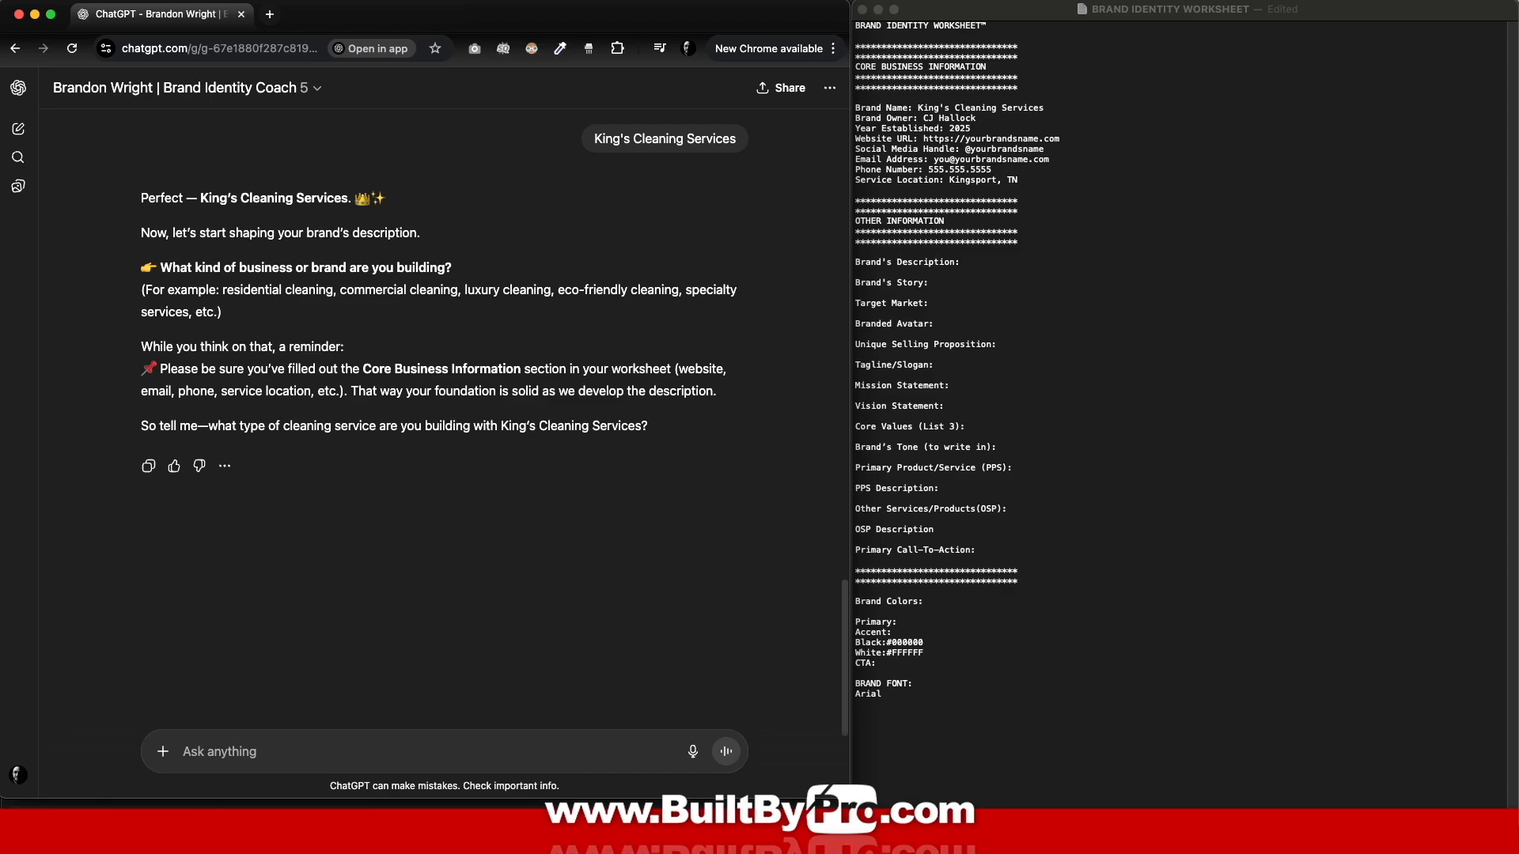
Step: Send the business description, stop the reply, and select the Current Business Idea Write-Up
type("Kings clean is a residential and commercial cleaning company in Kingsport TN. We serve the surrounding areas in the Tri-Cities. We help from new construction new home clean, to weekly cleaning for busy families.")
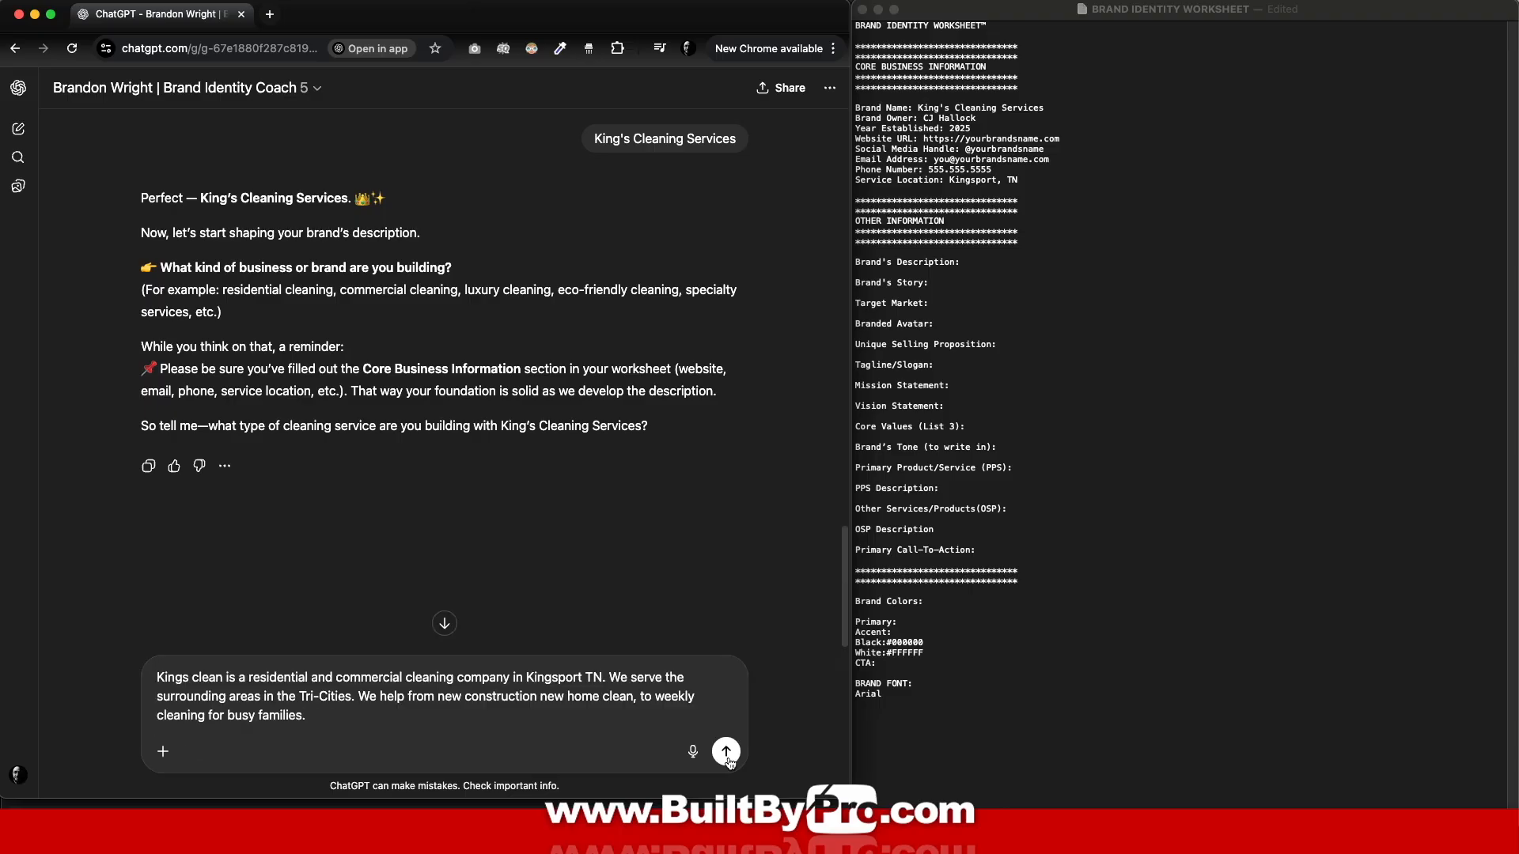
left_click(727, 754)
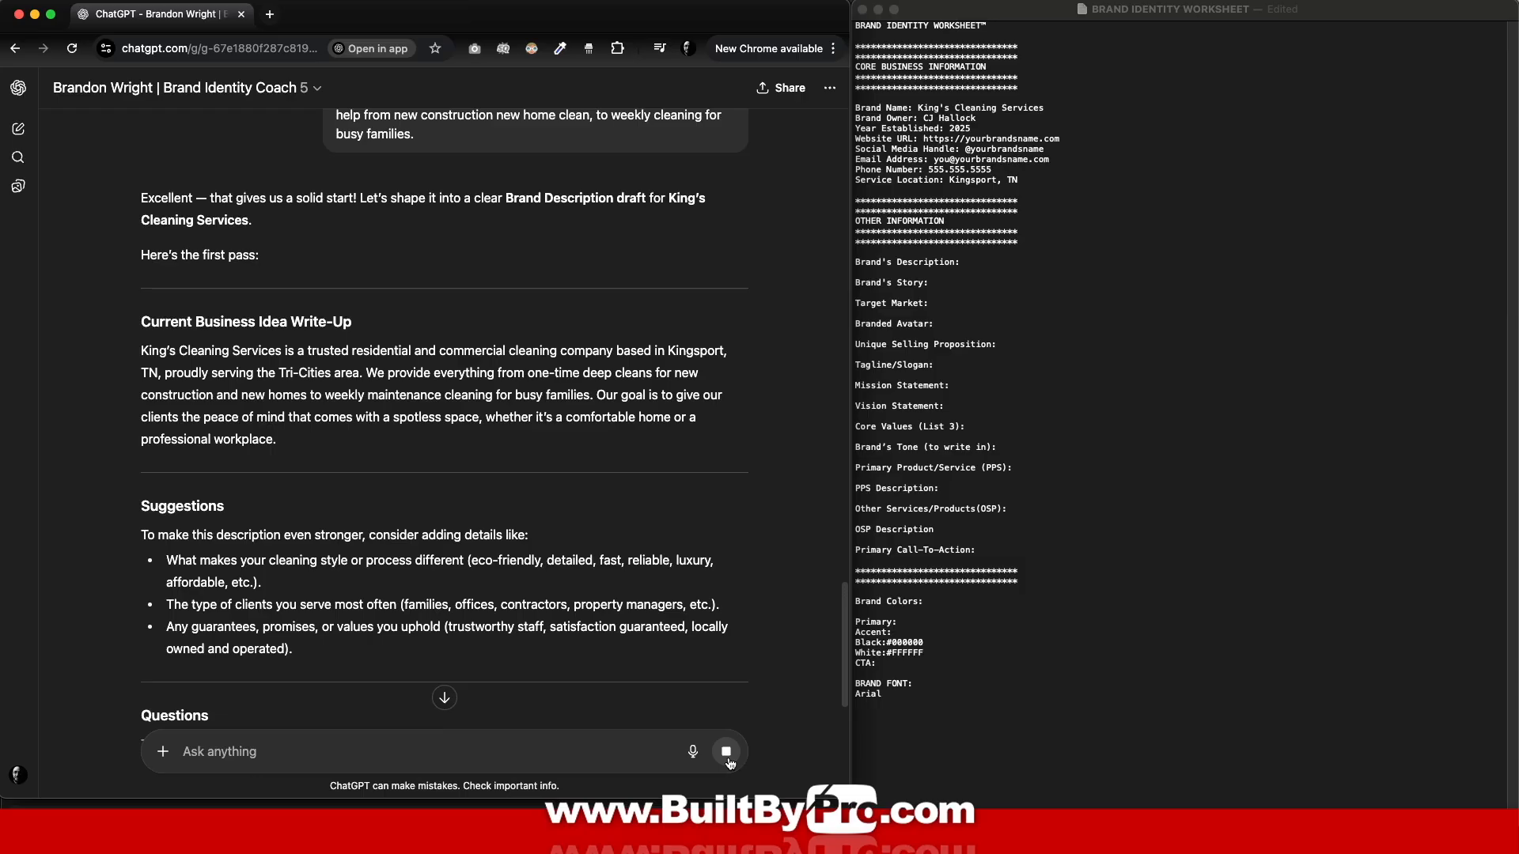
left_click(726, 753)
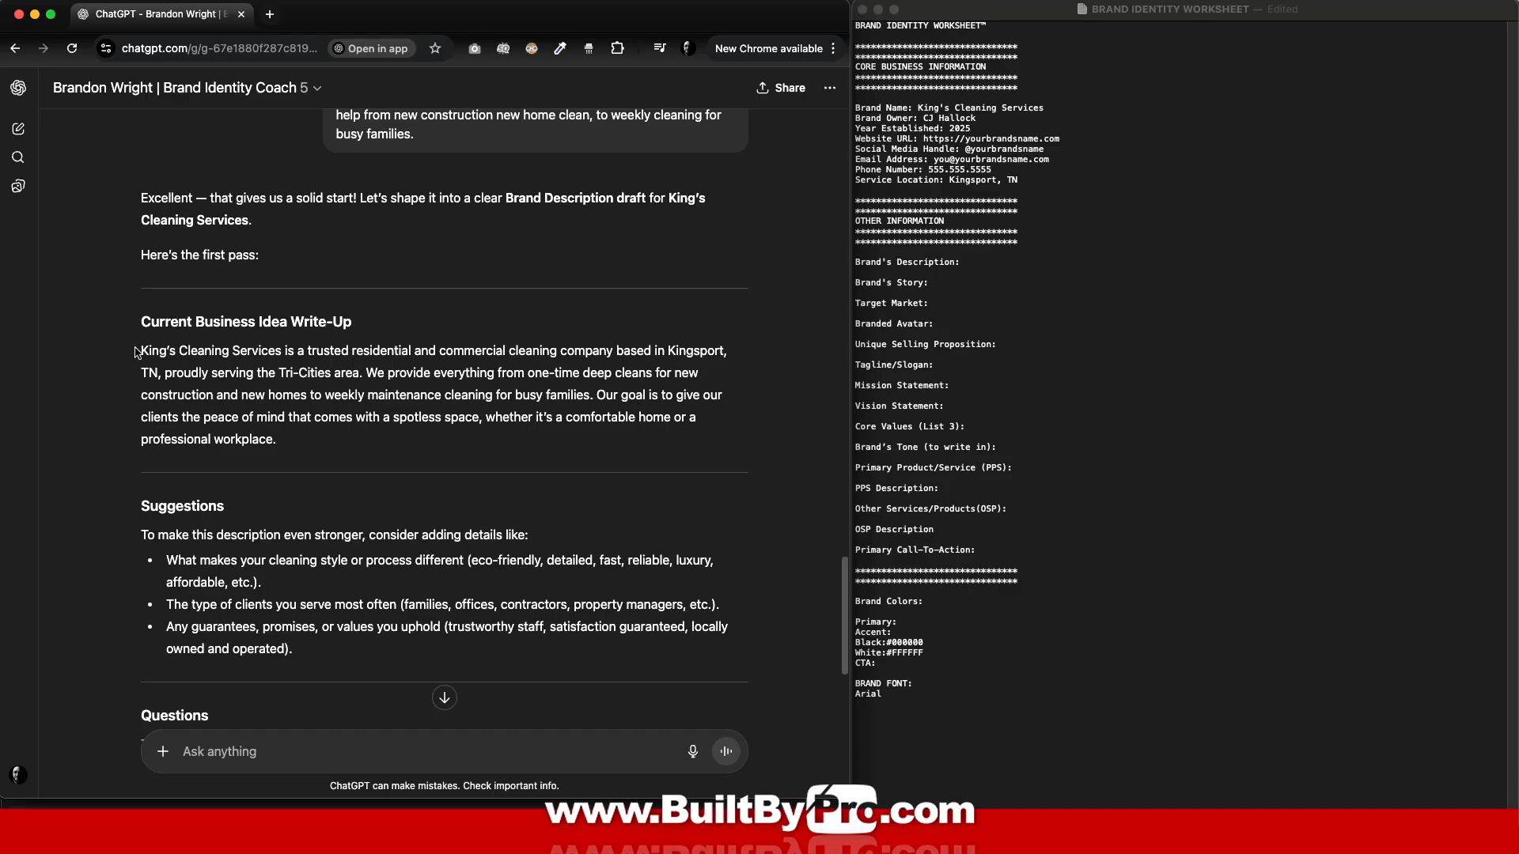
left_click_drag(139, 350, 336, 443)
key("super+c")
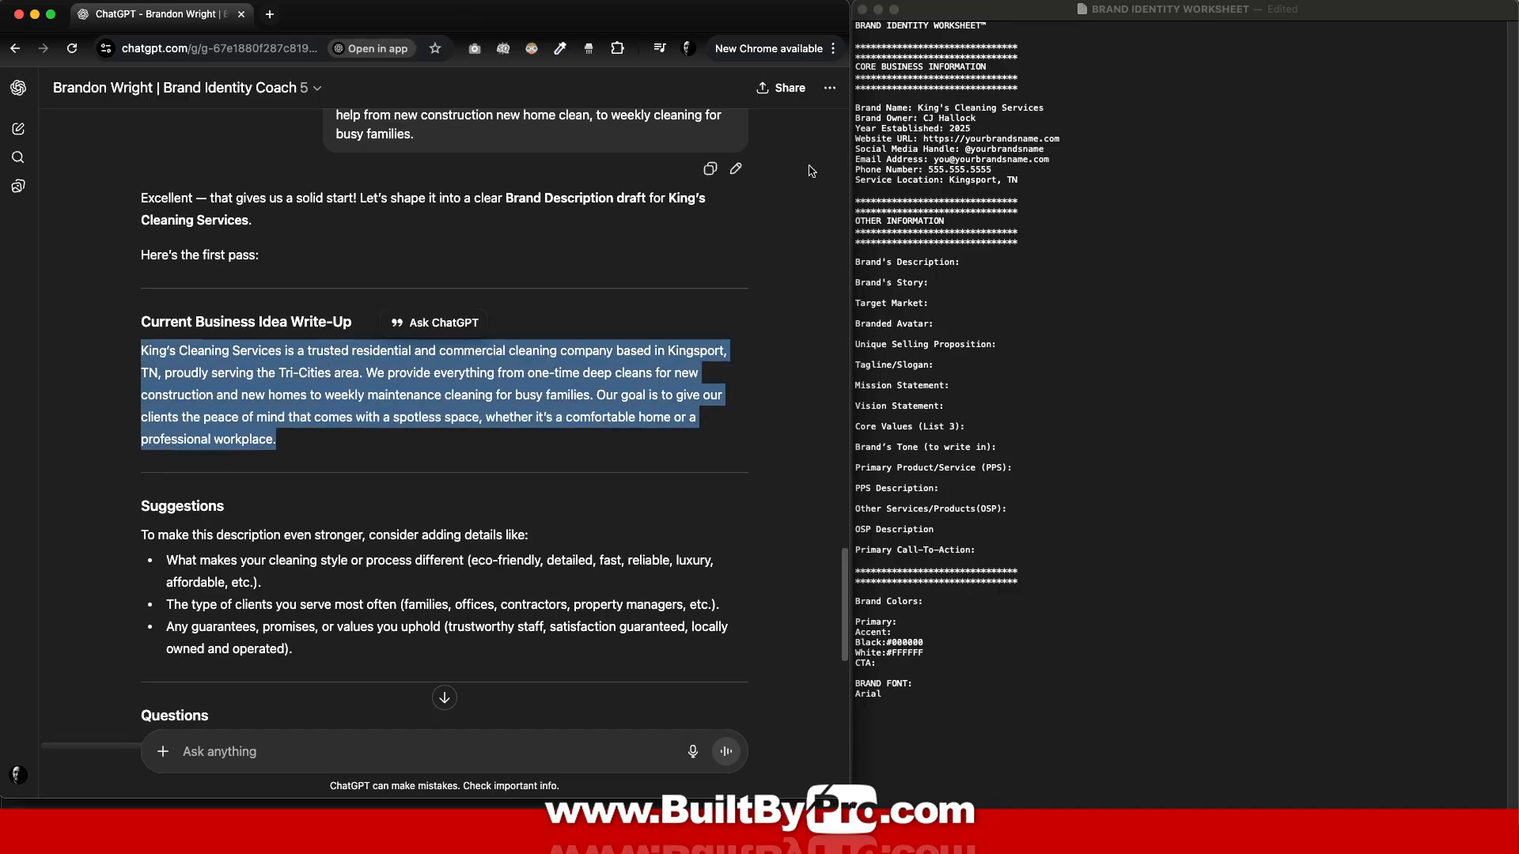
Step: Paste the business write-up on a new line under Brand's Description in the worksheet
left_click(988, 265)
left_click(988, 265)
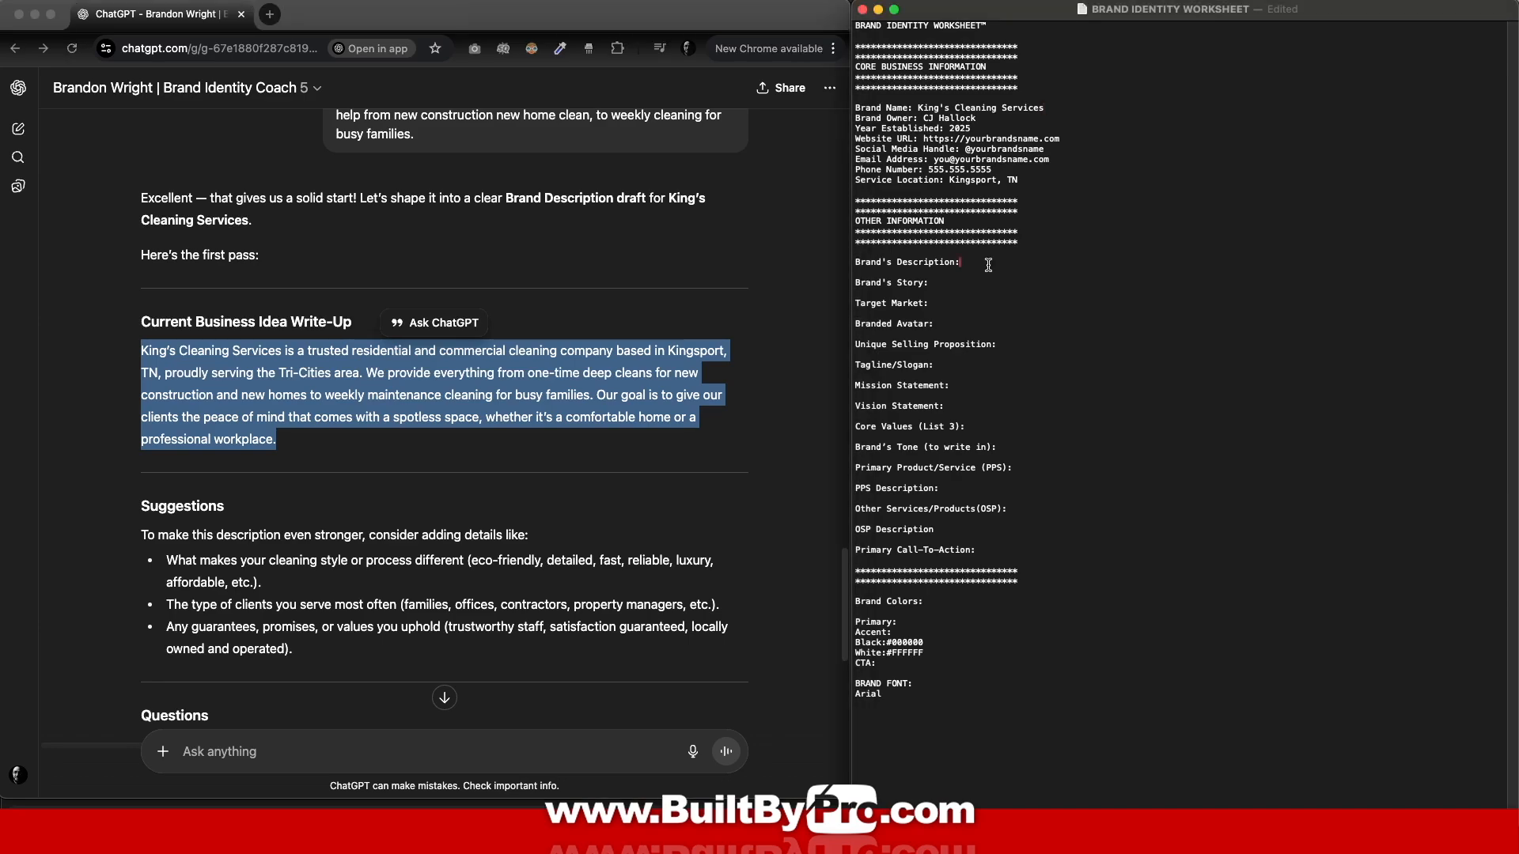
key("Return")
key("super+v")
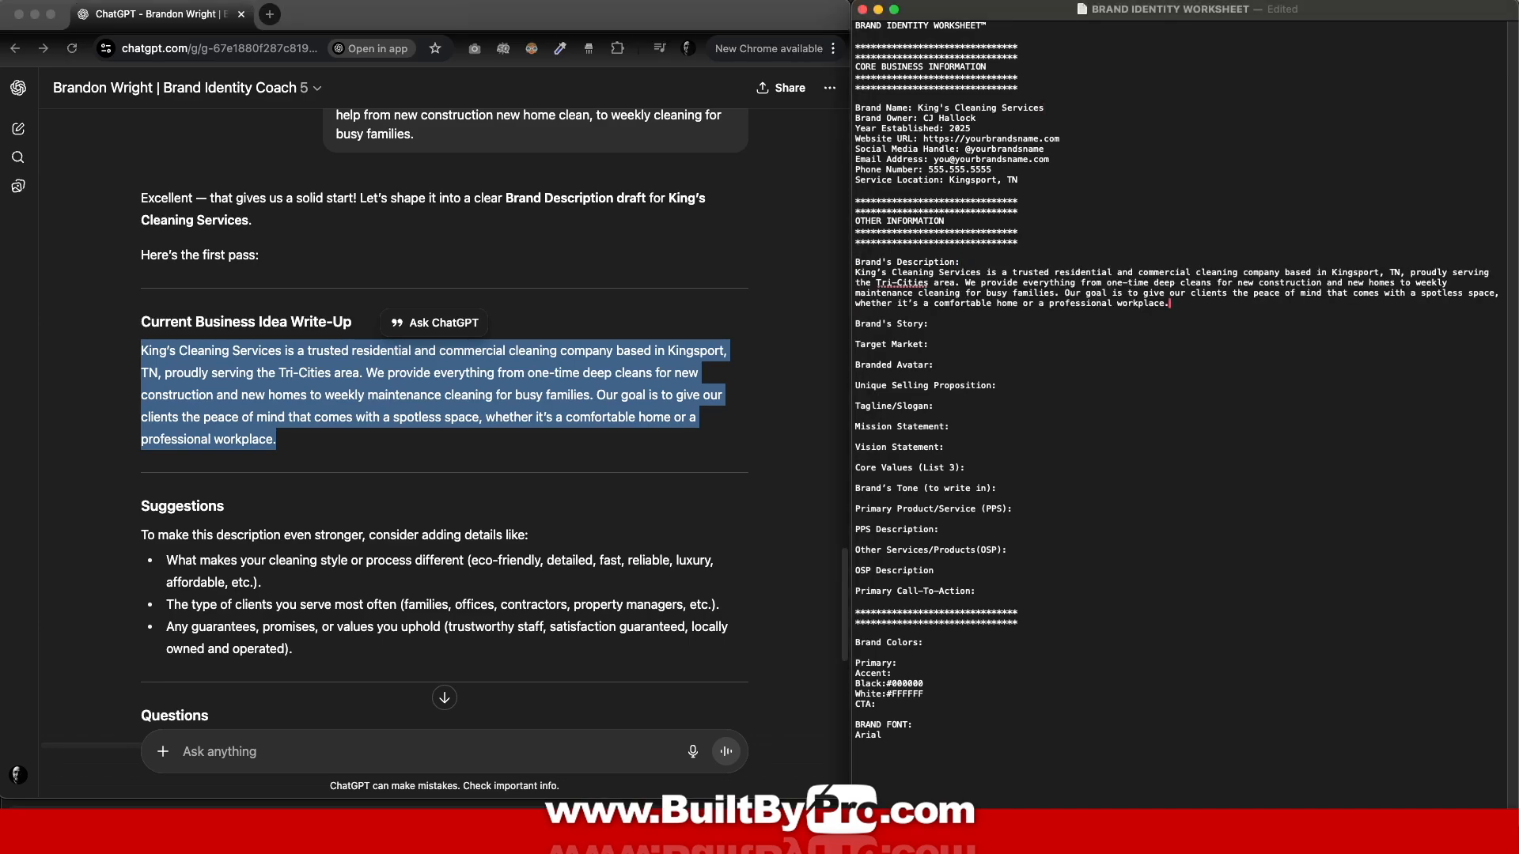
Step: Send 'next' to move the coach on to the brand story
left_click(270, 755)
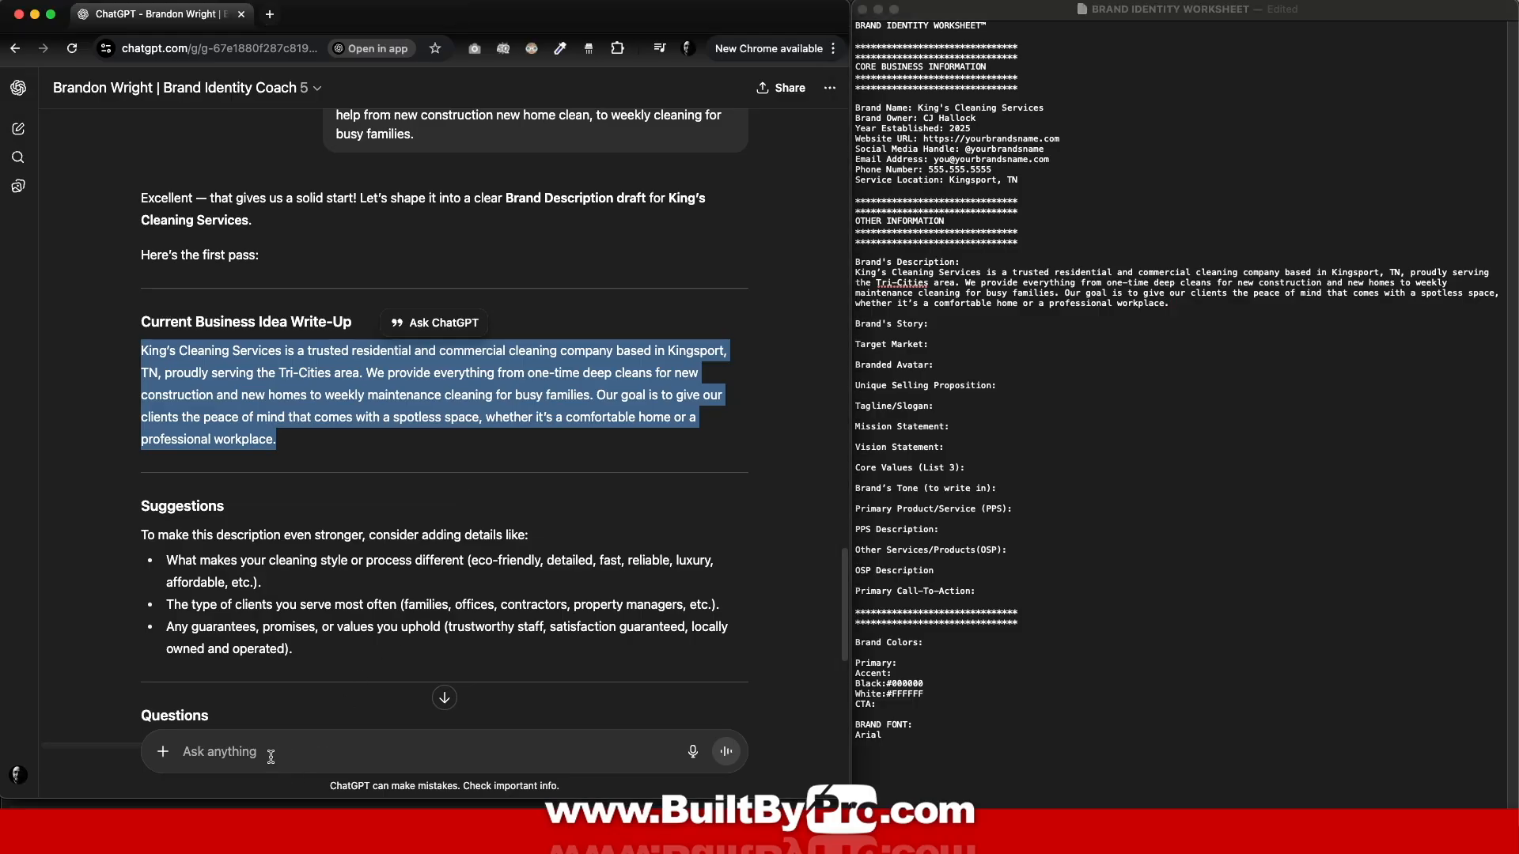
type("next")
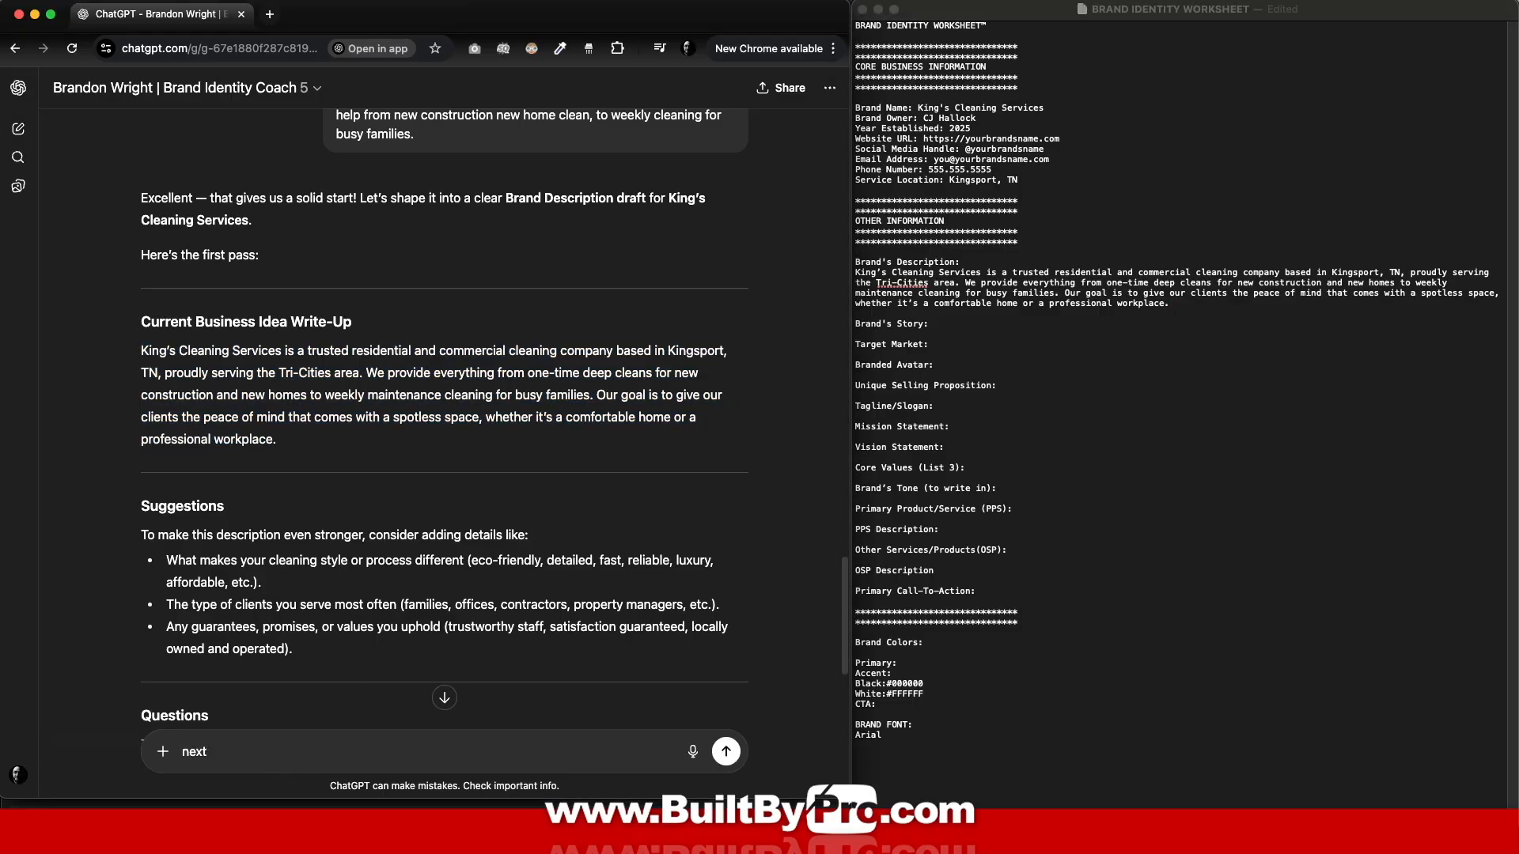
key("Return")
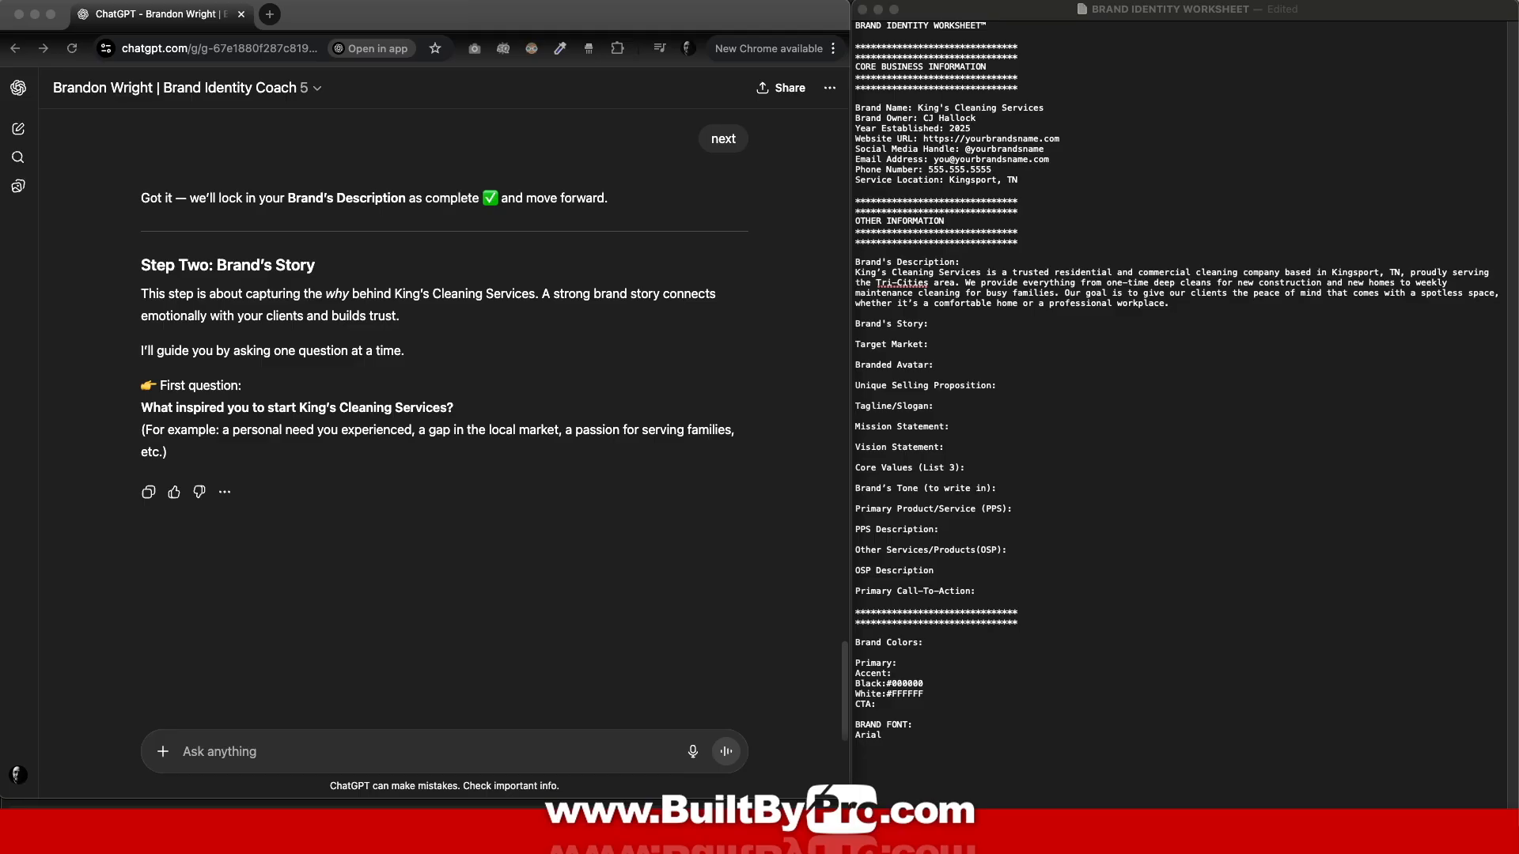
Step: Ask the coach to 'move forward' with the brand story
left_click(722, 423)
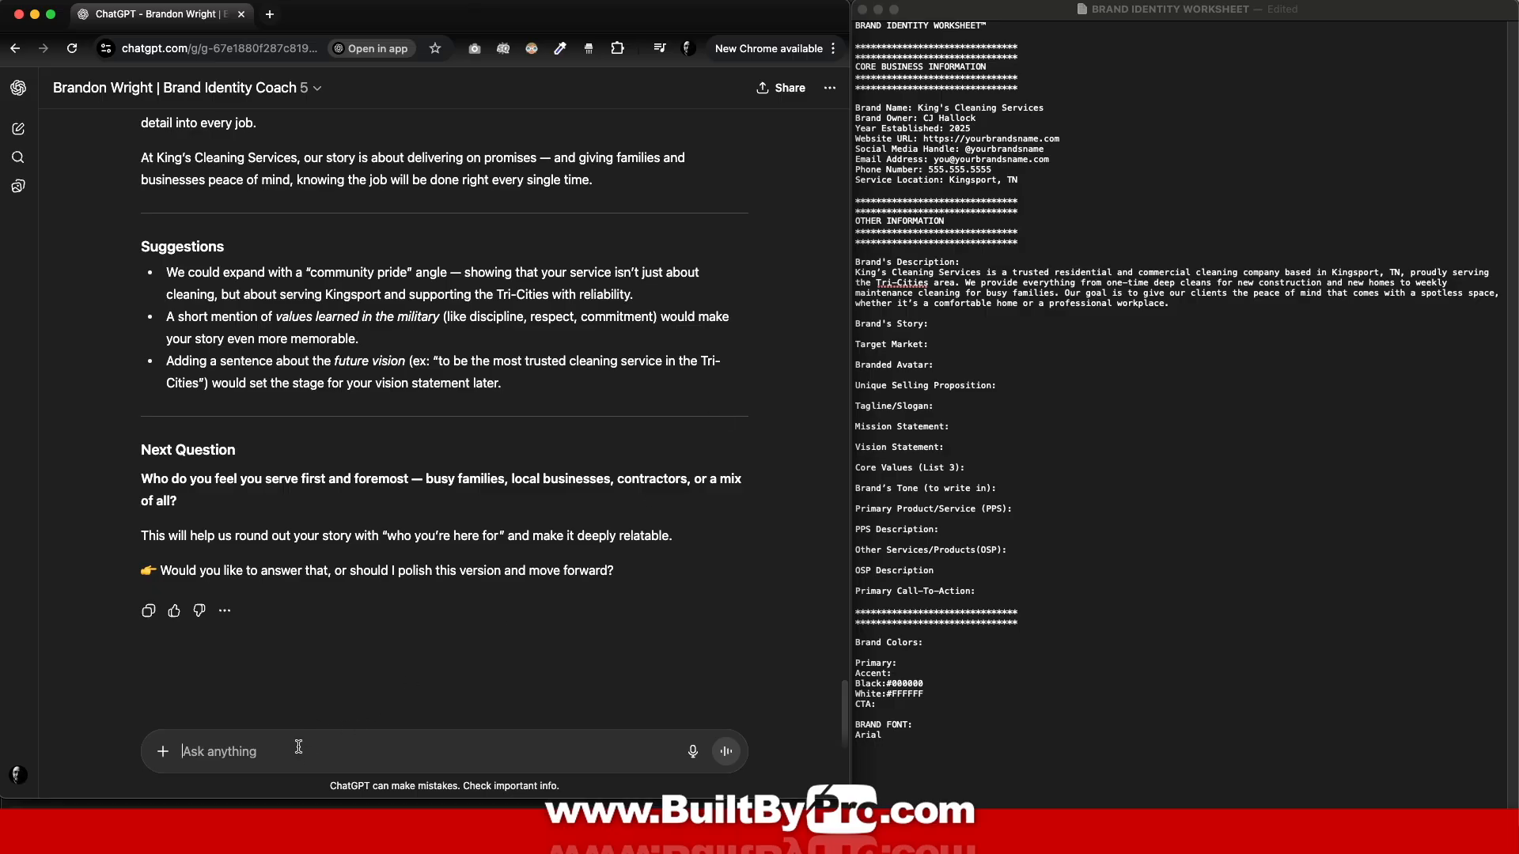
type("move")
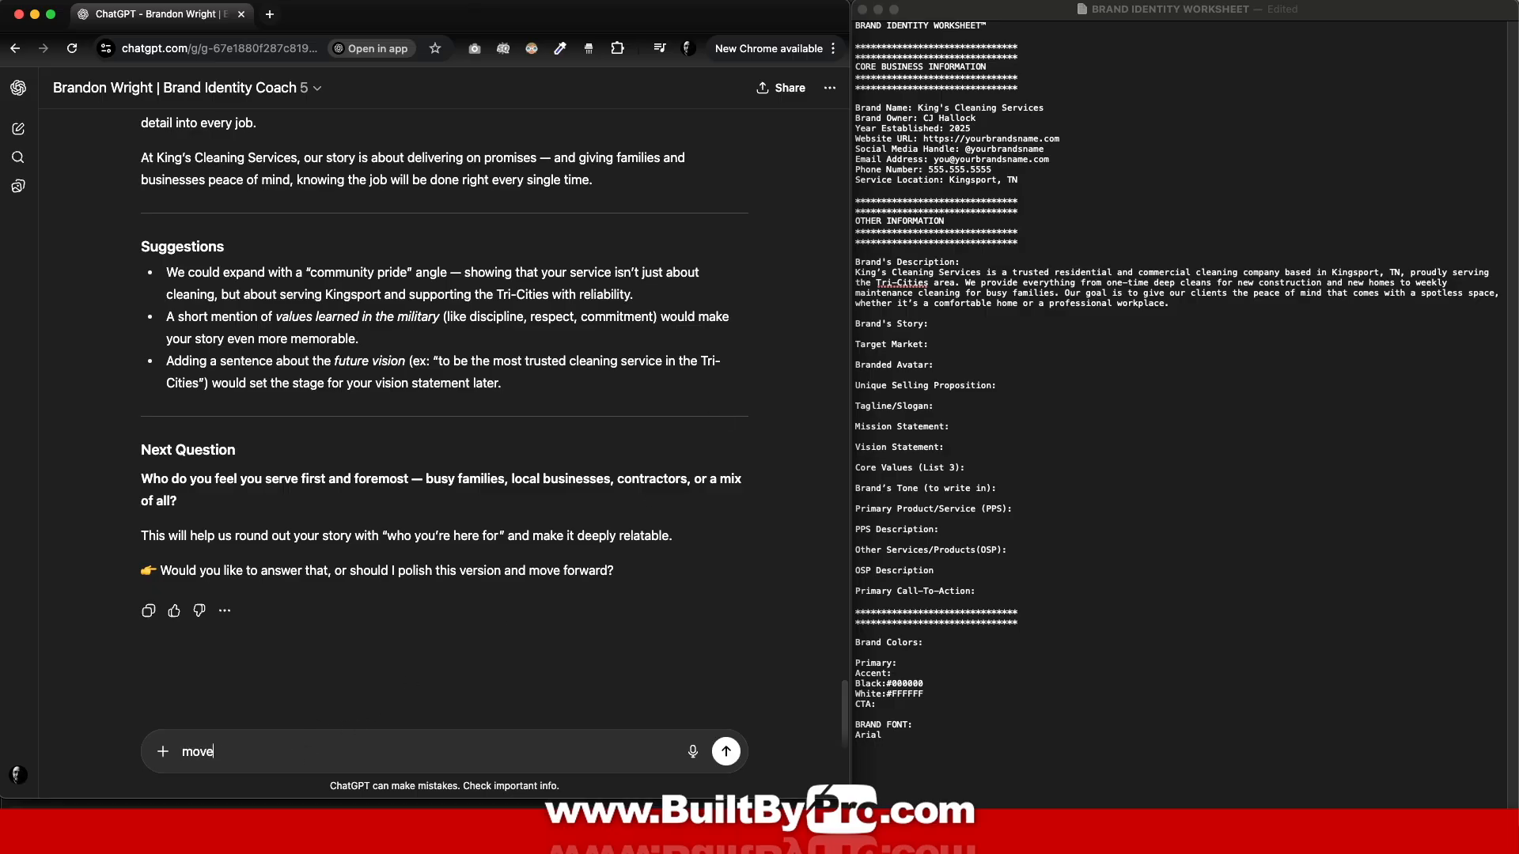
type(" forward")
key("Return")
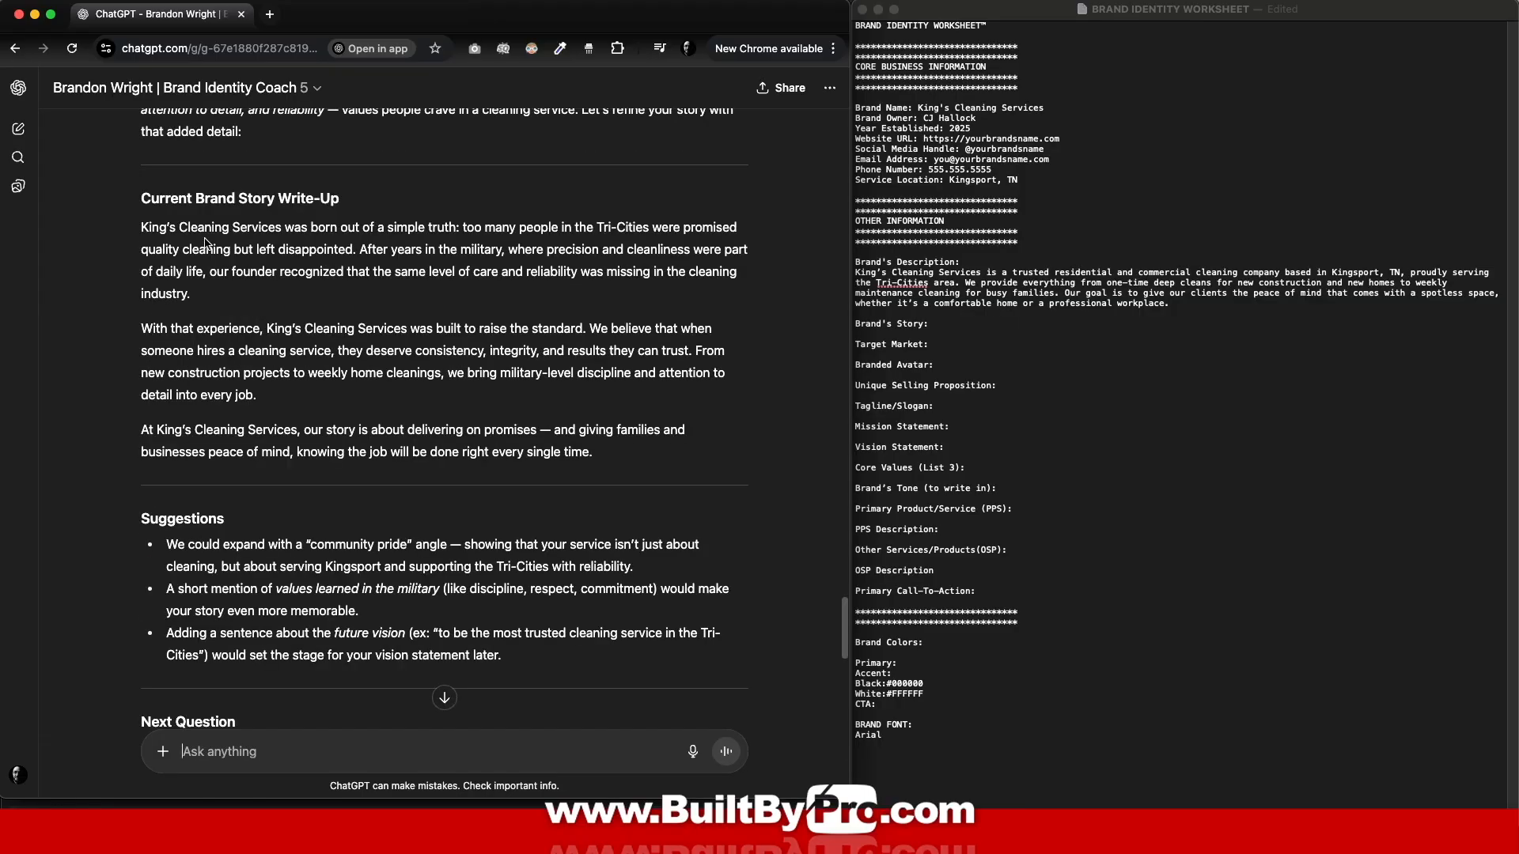
Step: Paste the three-paragraph brand story under Brand's Story in the worksheet
left_click_drag(143, 225, 726, 481)
key("super+c")
left_click(951, 326)
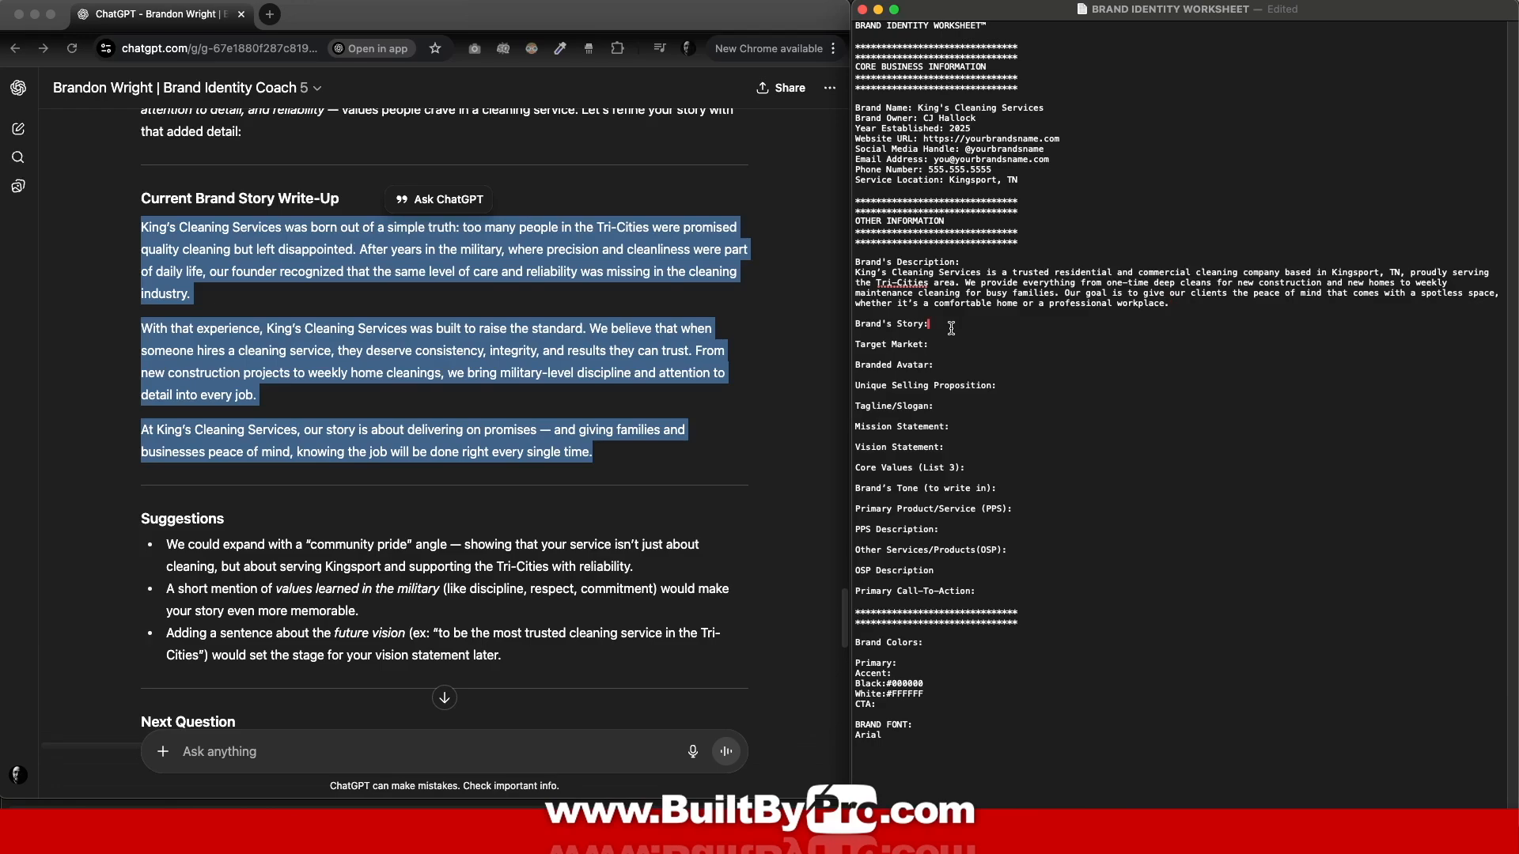
key("Return")
key("super+v")
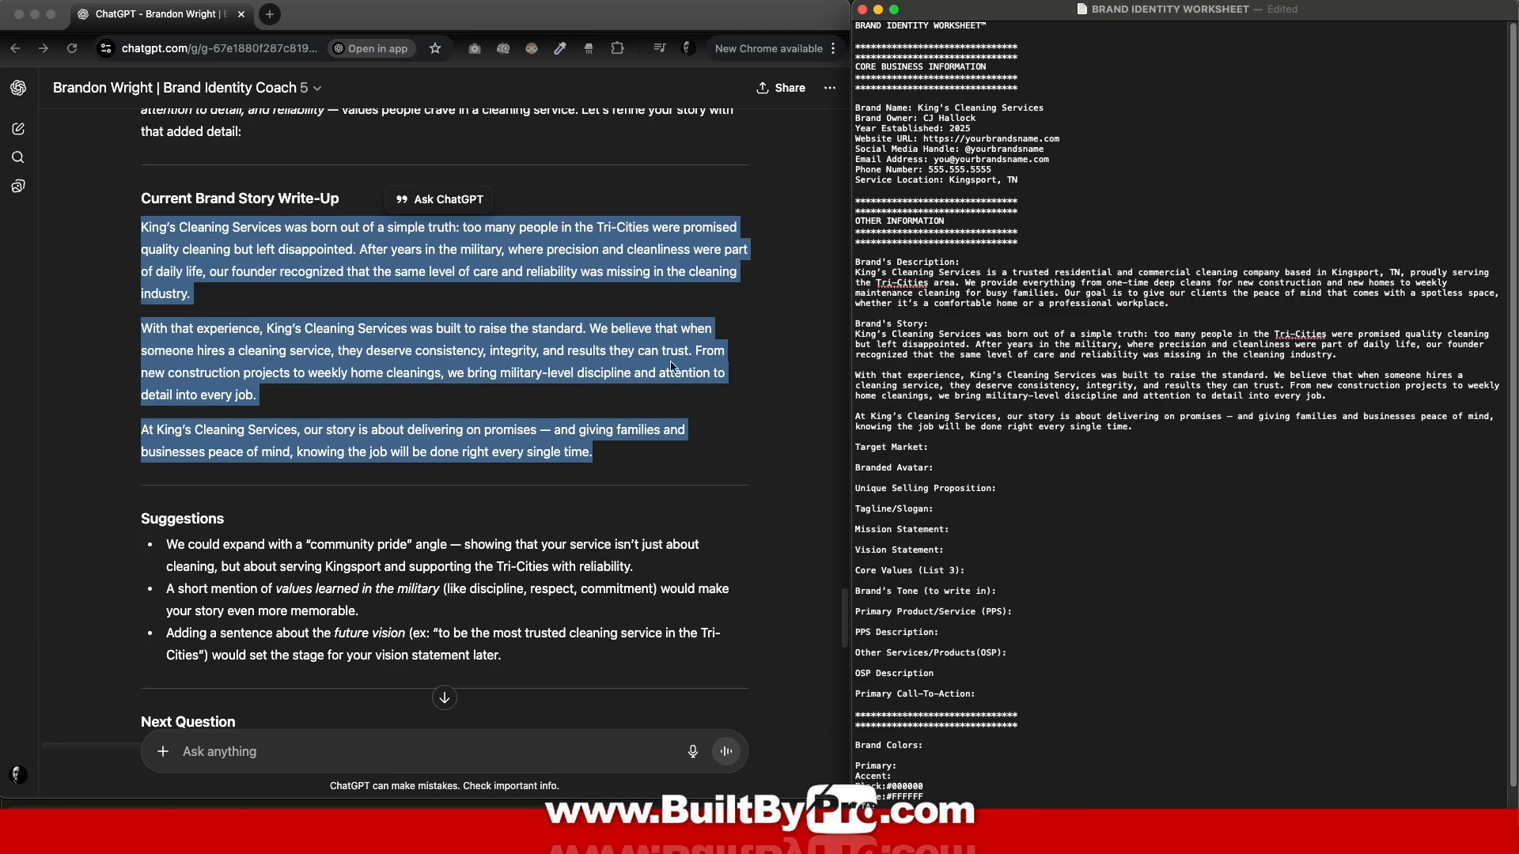
scroll(550, 417, "down", 2)
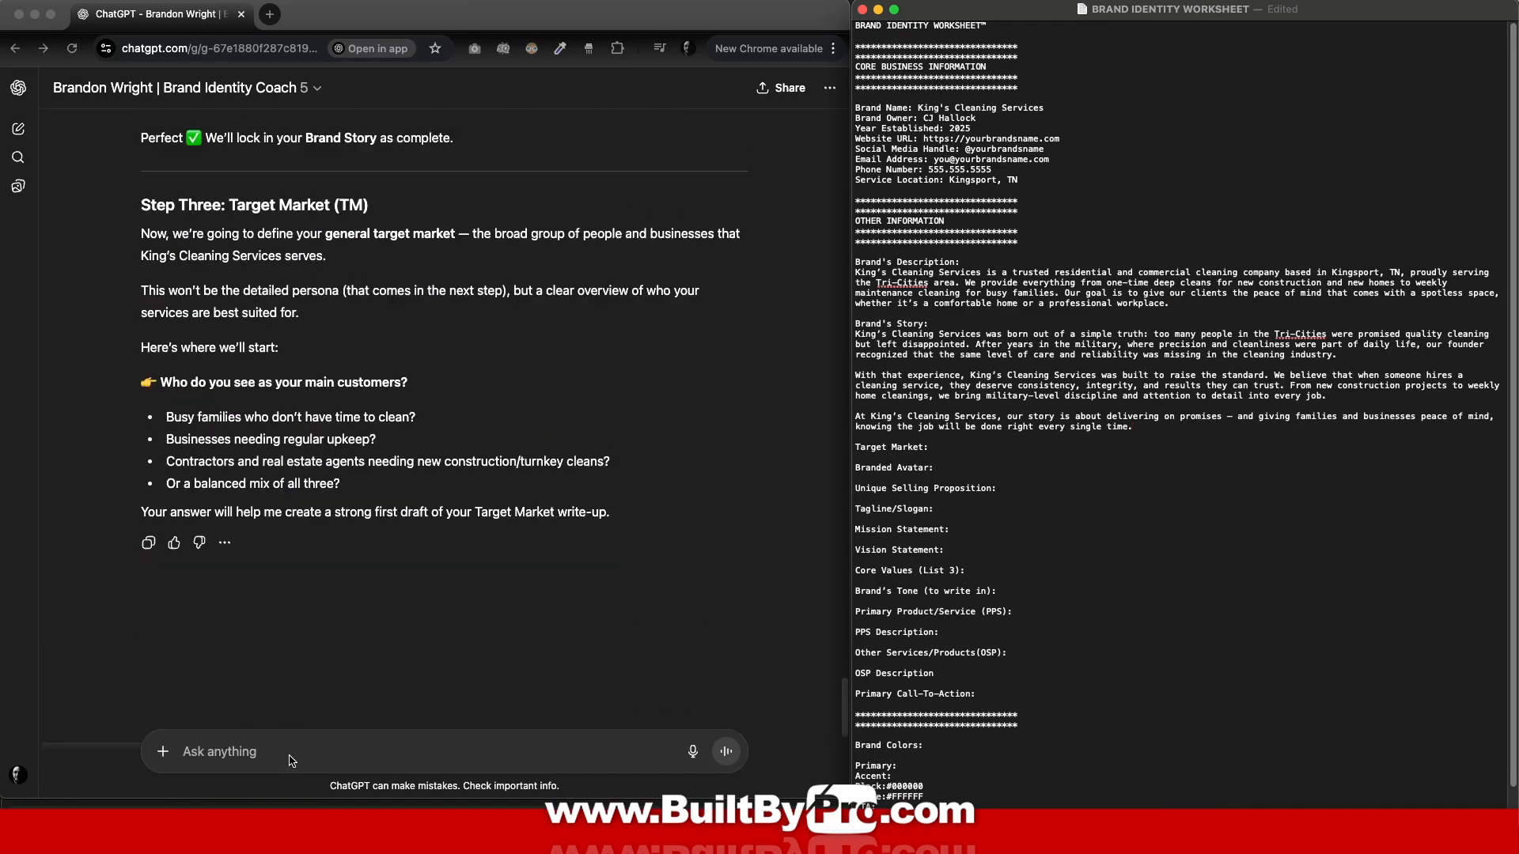
left_click(265, 751)
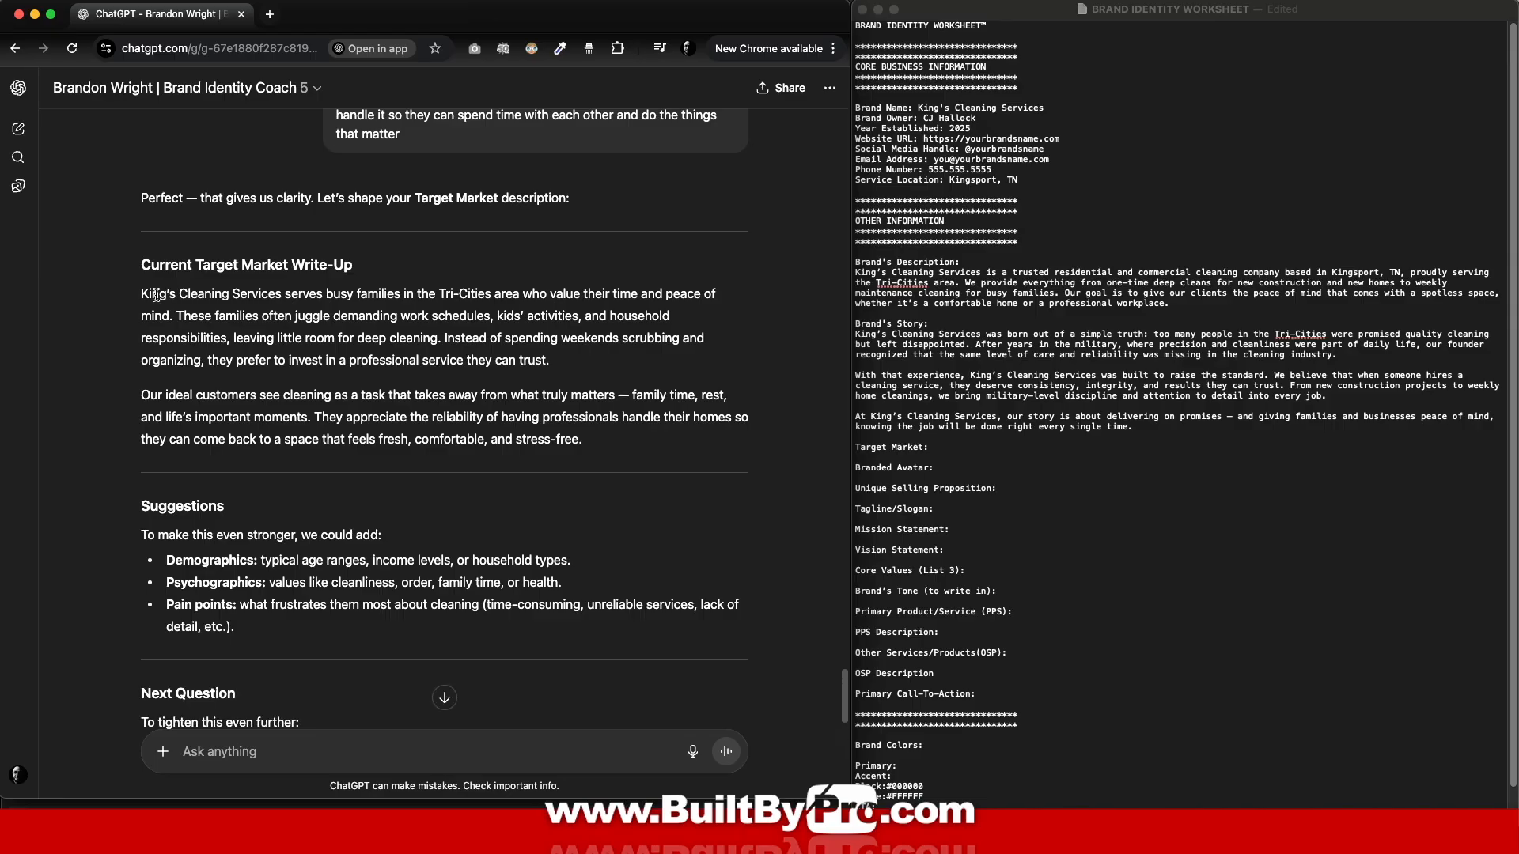
Step: Paste the Target Market write-up under Target Market, followed by a blank line
left_click_drag(142, 294, 585, 441)
key("super+c")
left_click(955, 453)
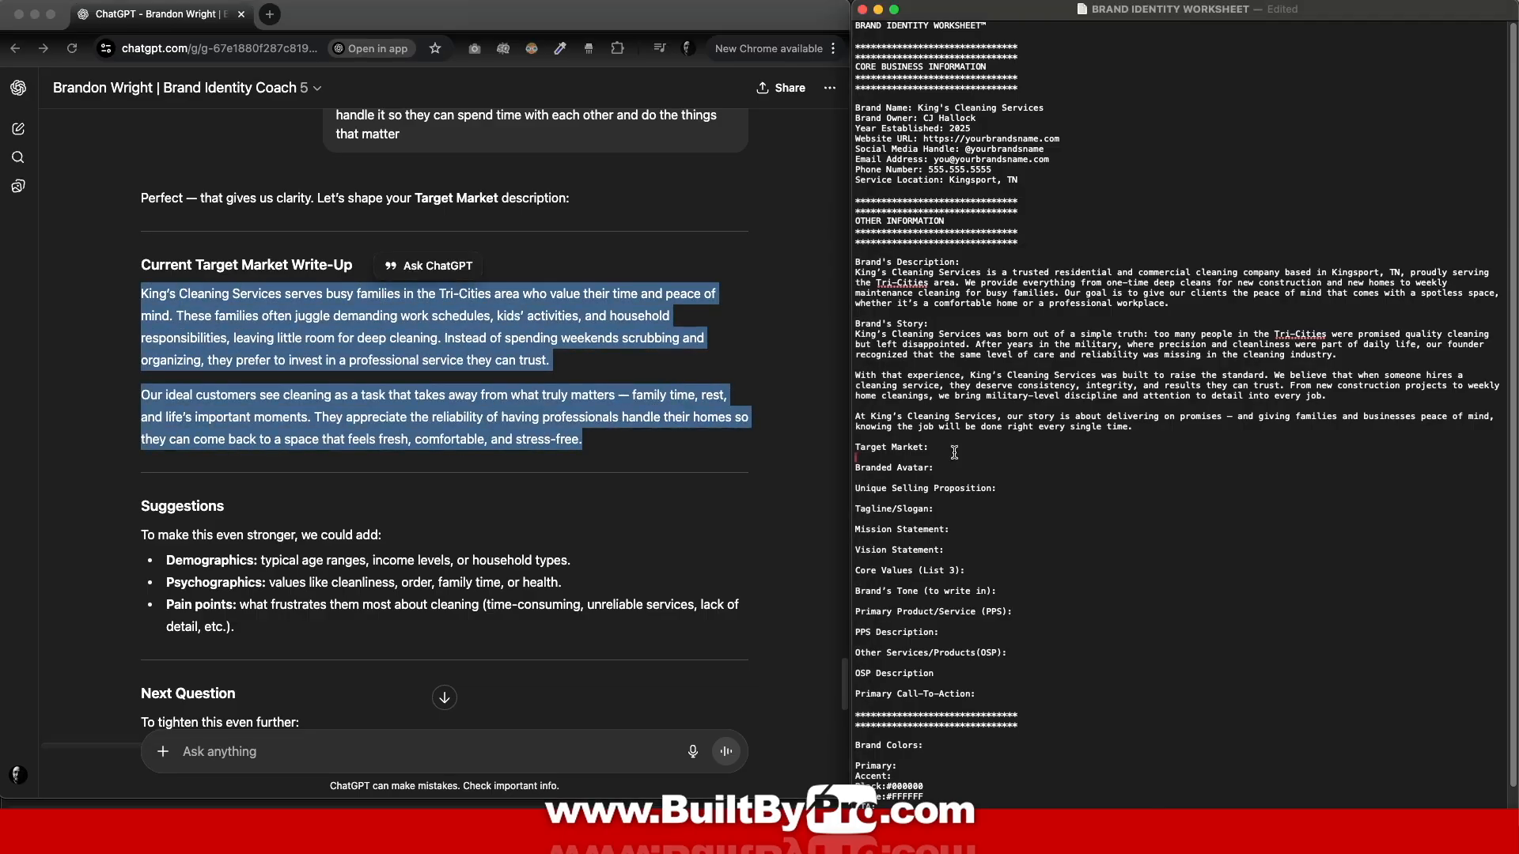
key("super+v")
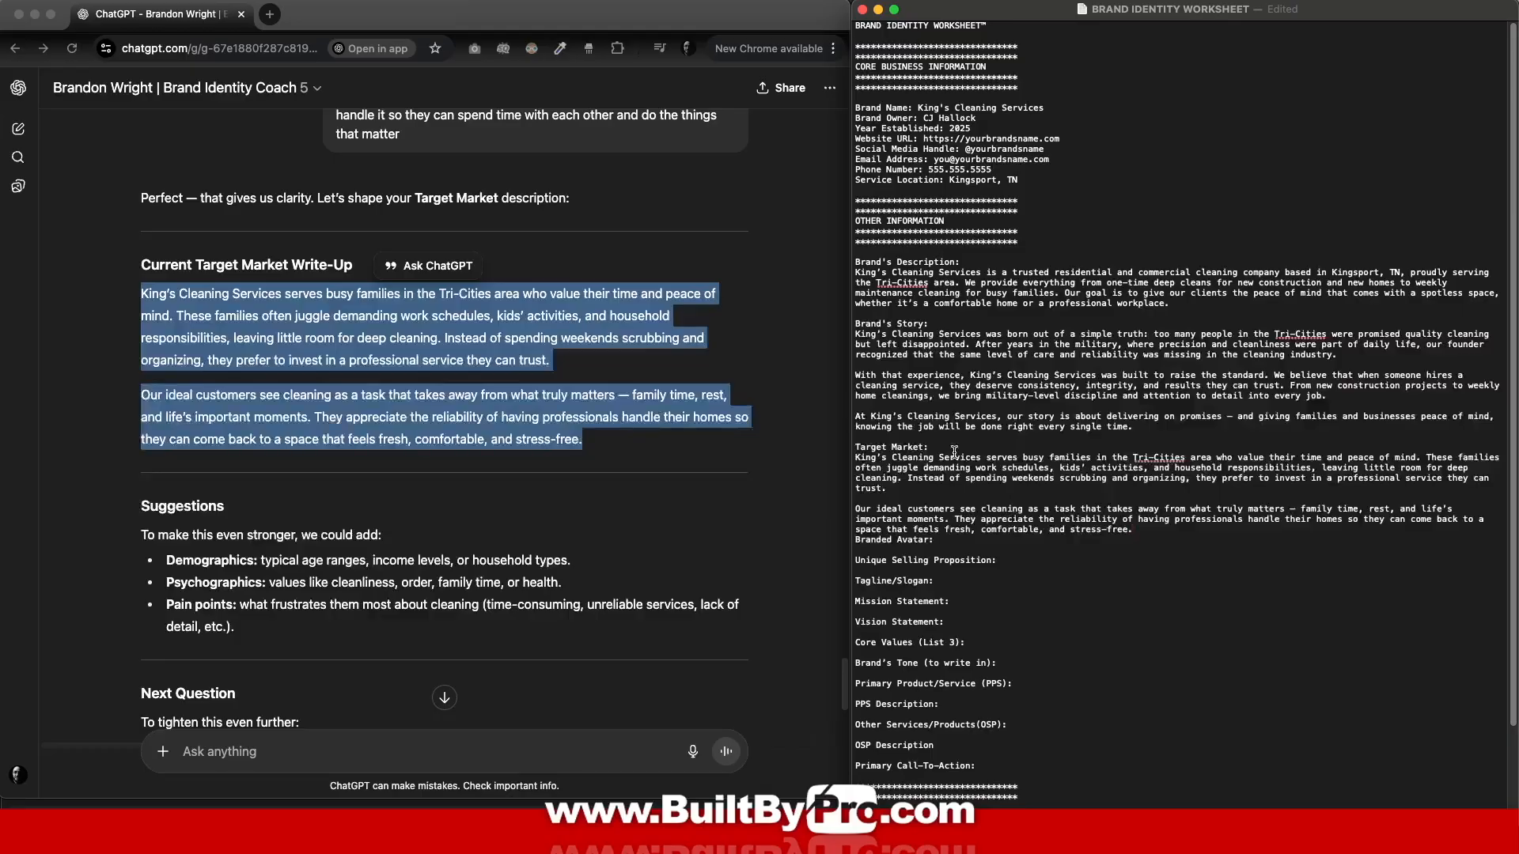
key("Return")
Step: Send 'next' so the coach drafts the branded avatar
left_click(256, 757)
type("next")
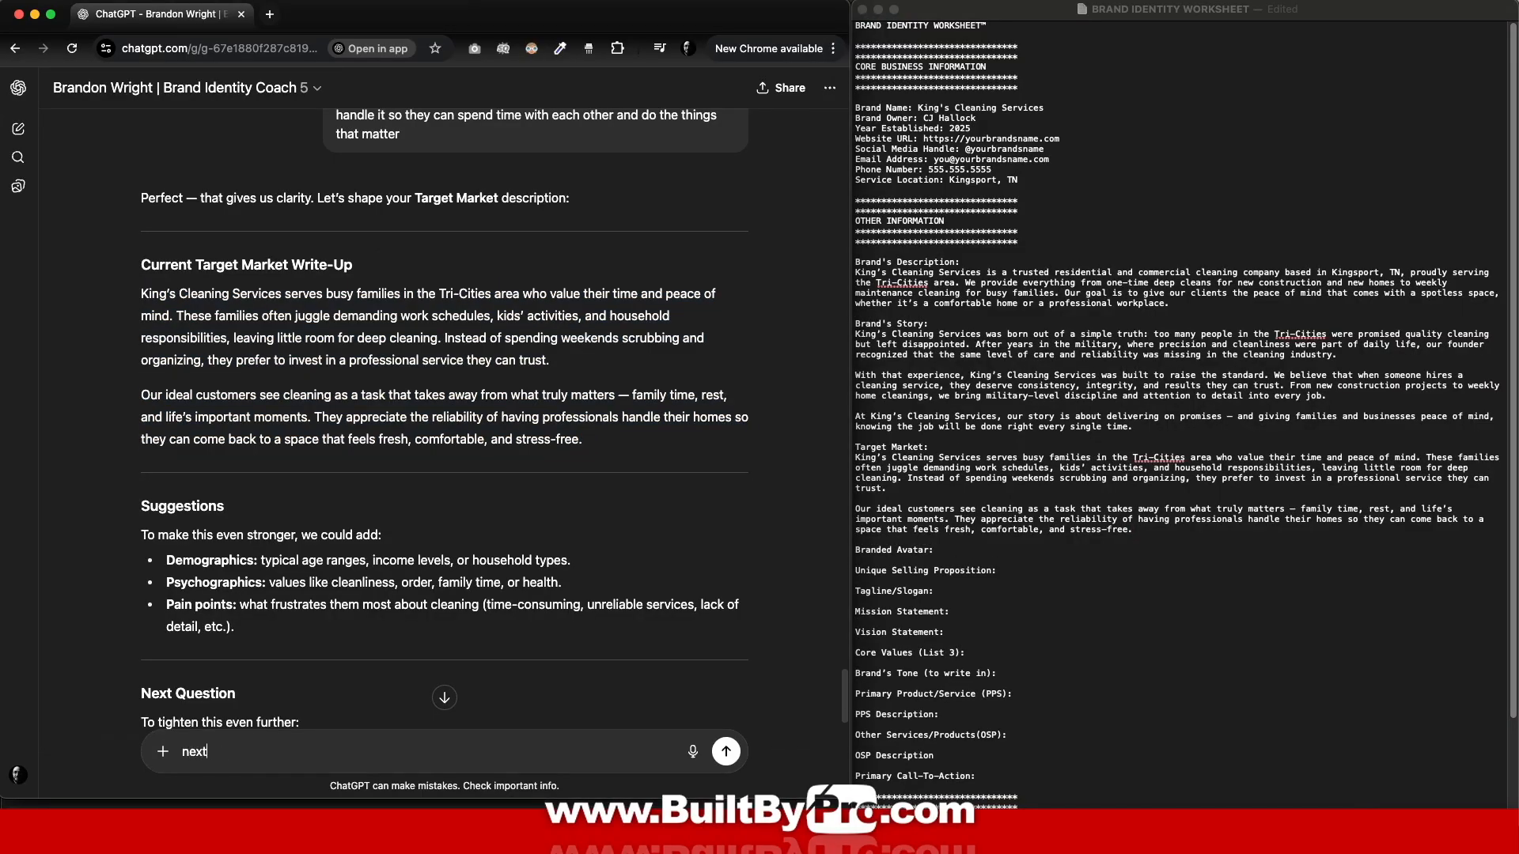
key("Return")
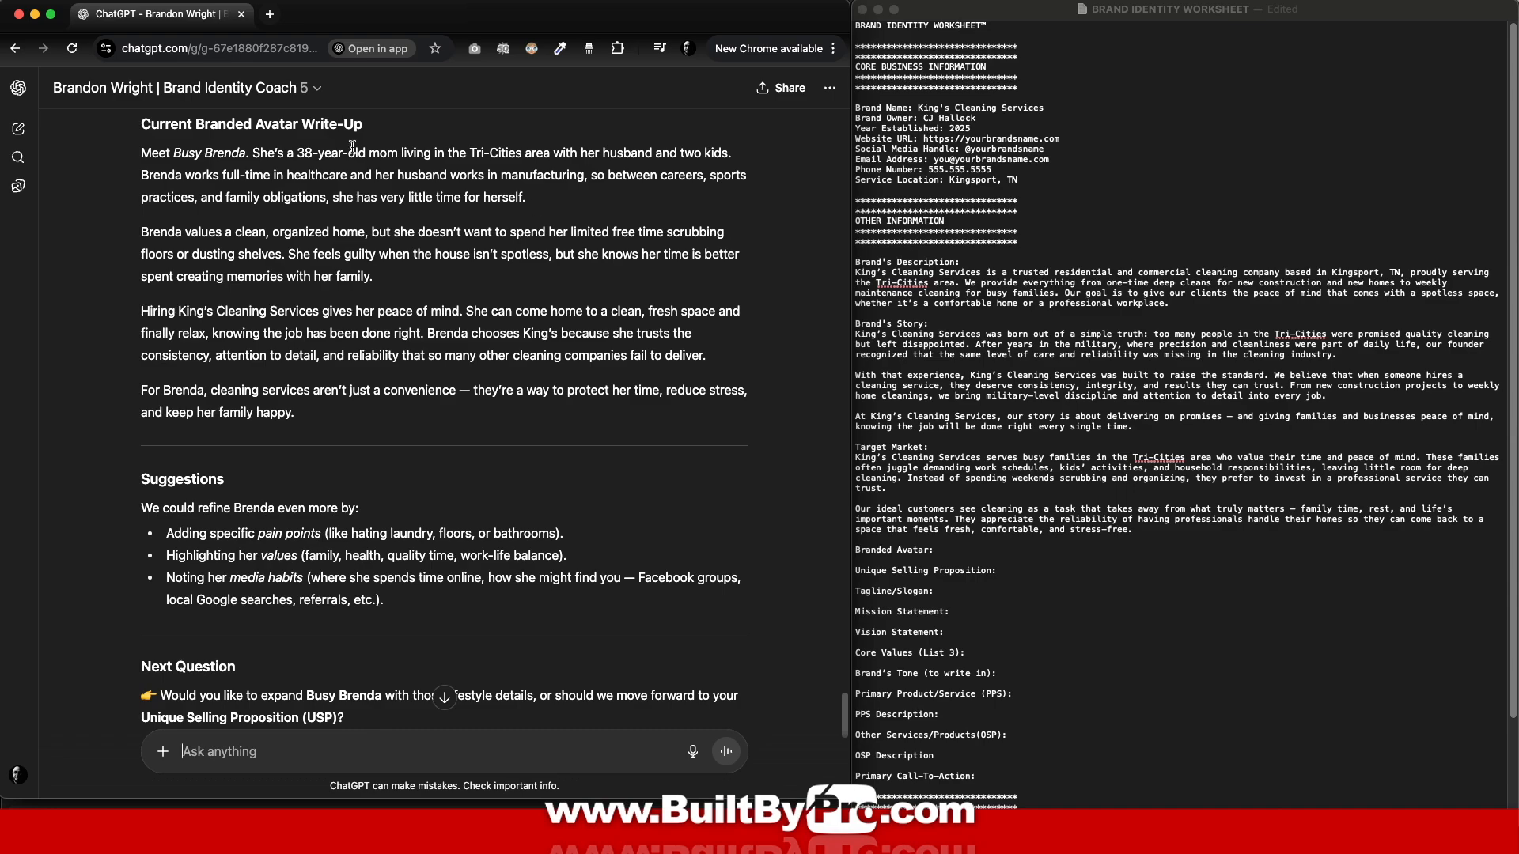
Step: Paste the four Busy Brenda avatar paragraphs under Branded Avatar, then send 'next'
left_click_drag(143, 155, 341, 422)
right_click(342, 291)
left_click(403, 294)
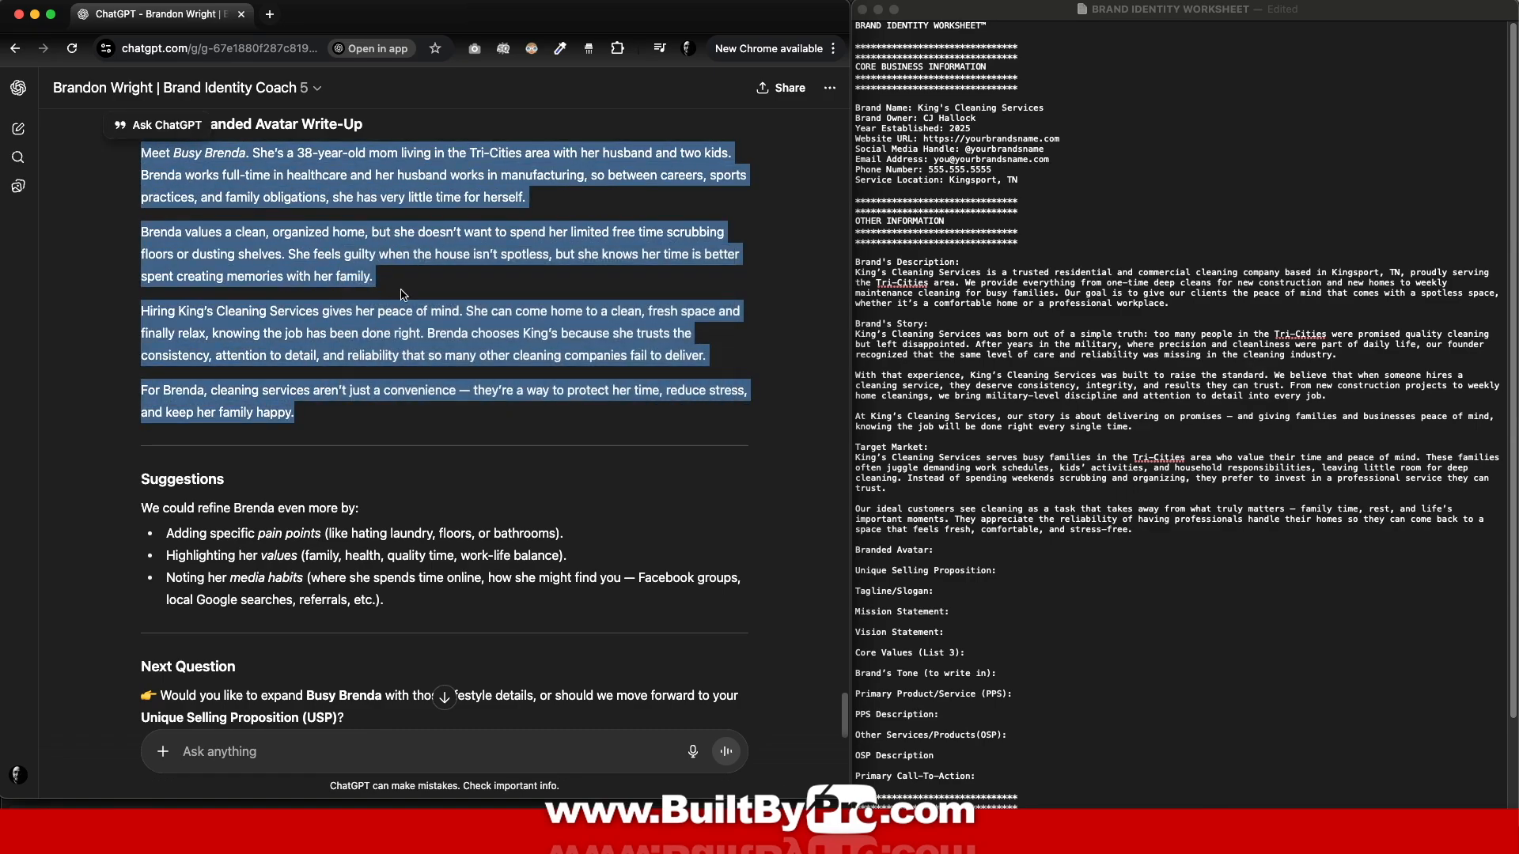
left_click(957, 553)
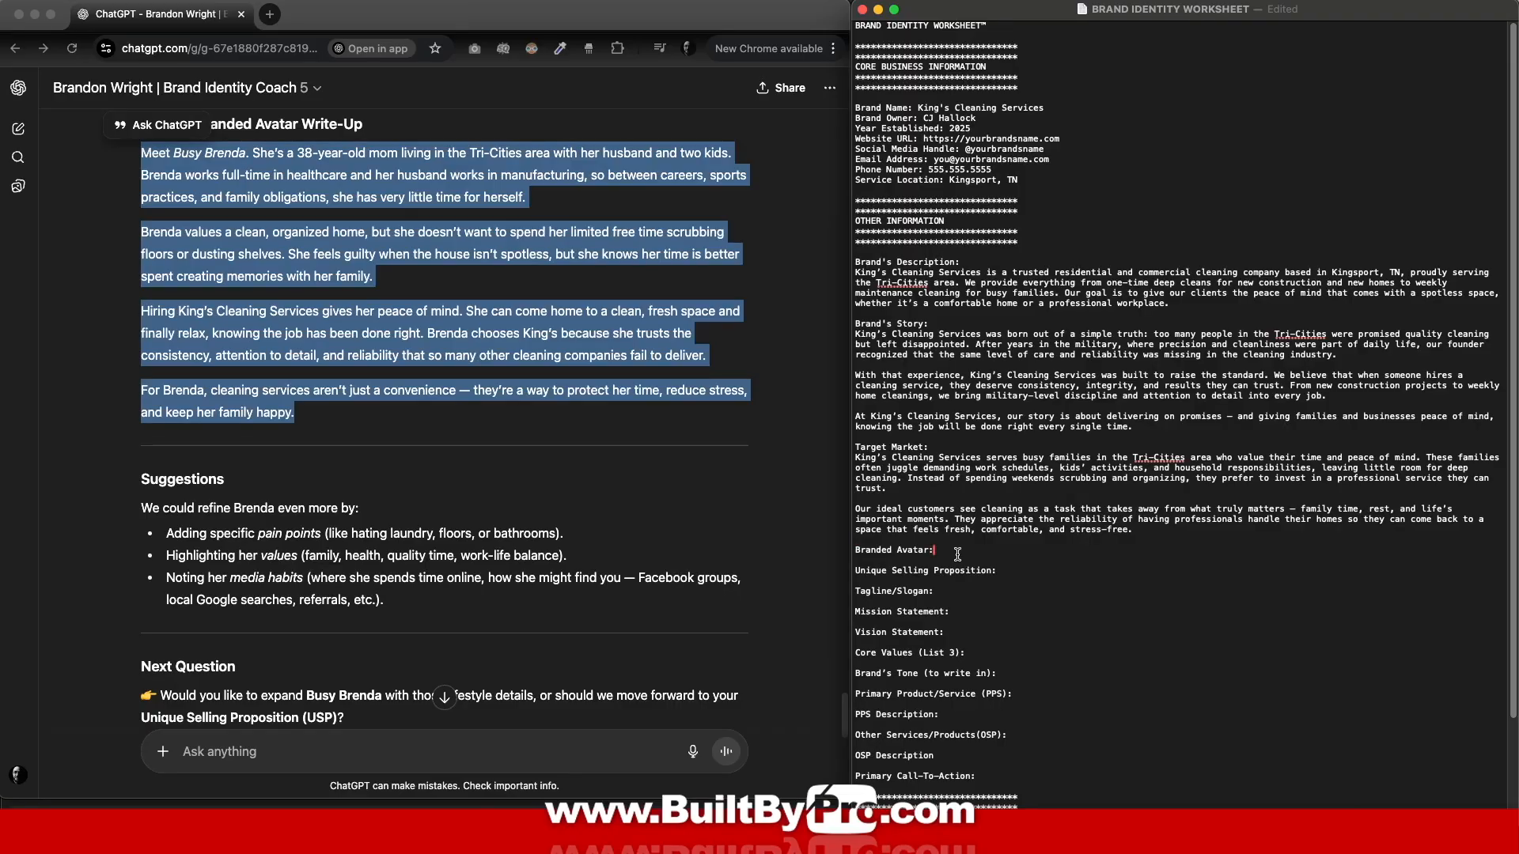
key("Return")
key("super+v")
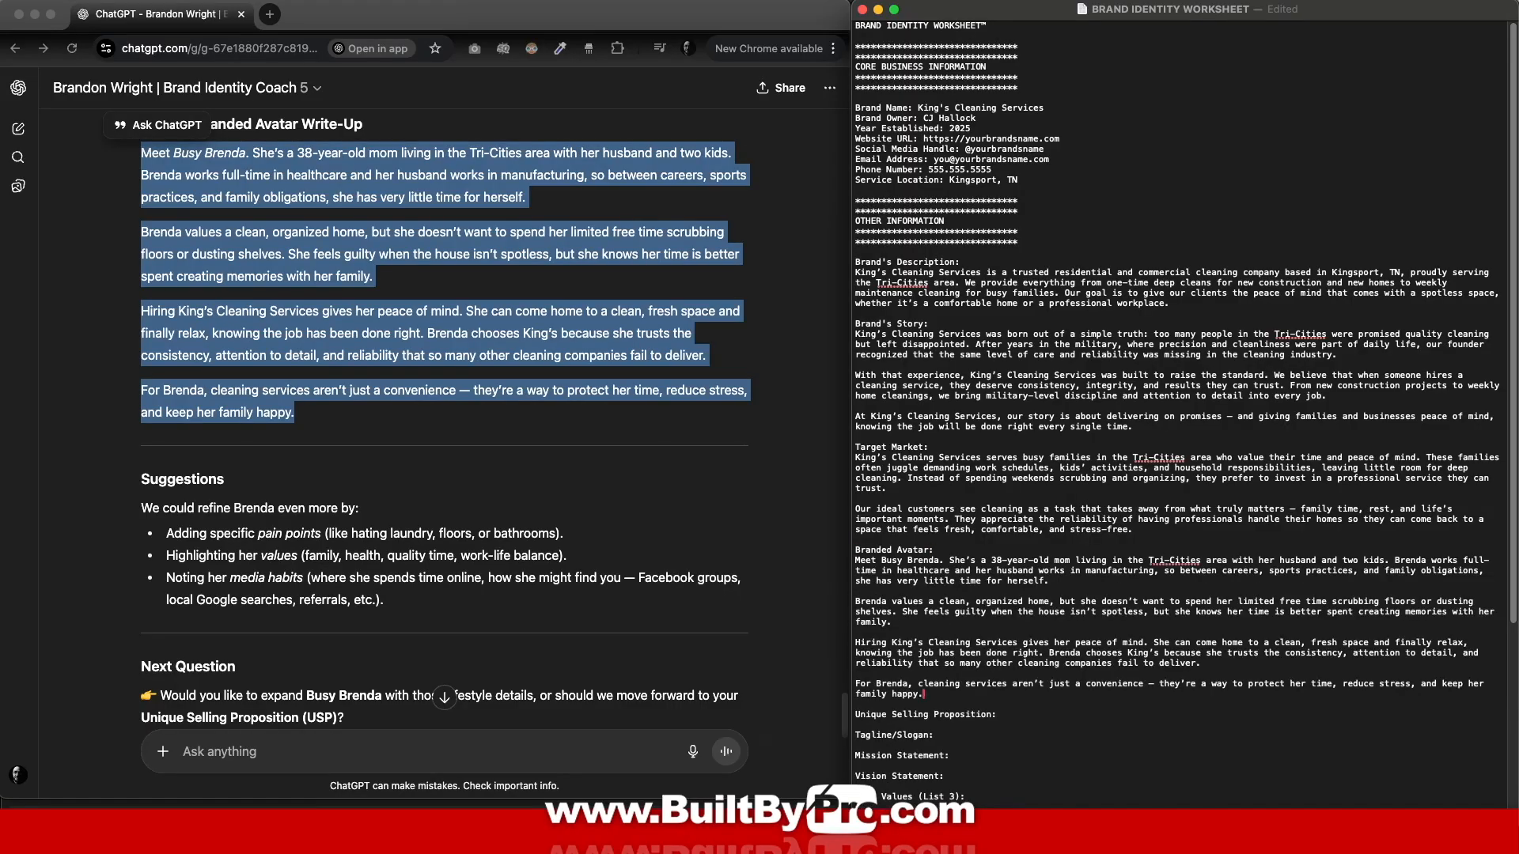
left_click(306, 752)
type("next")
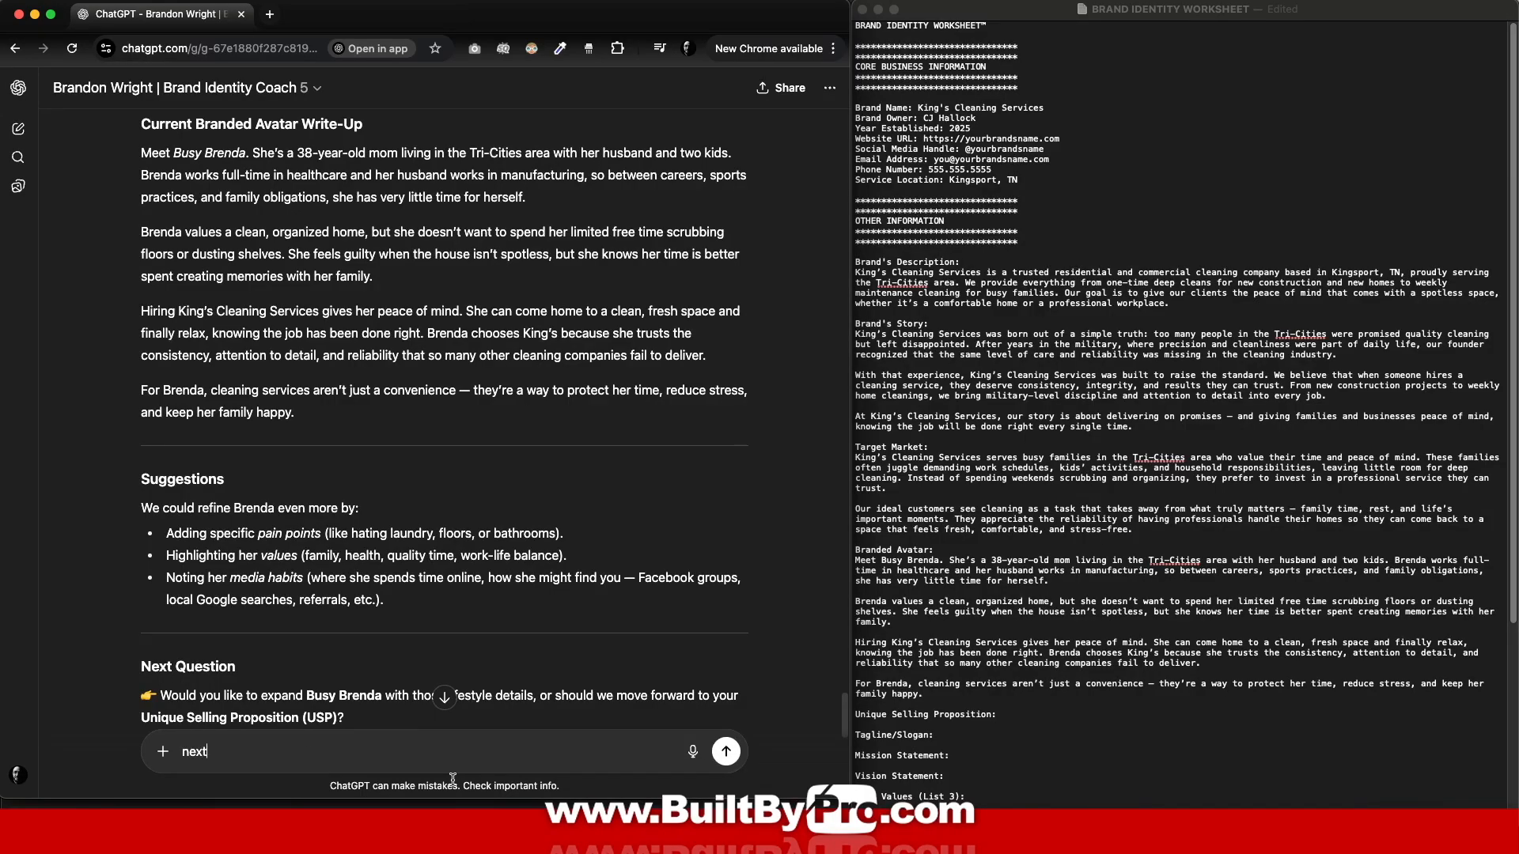
left_click(731, 761)
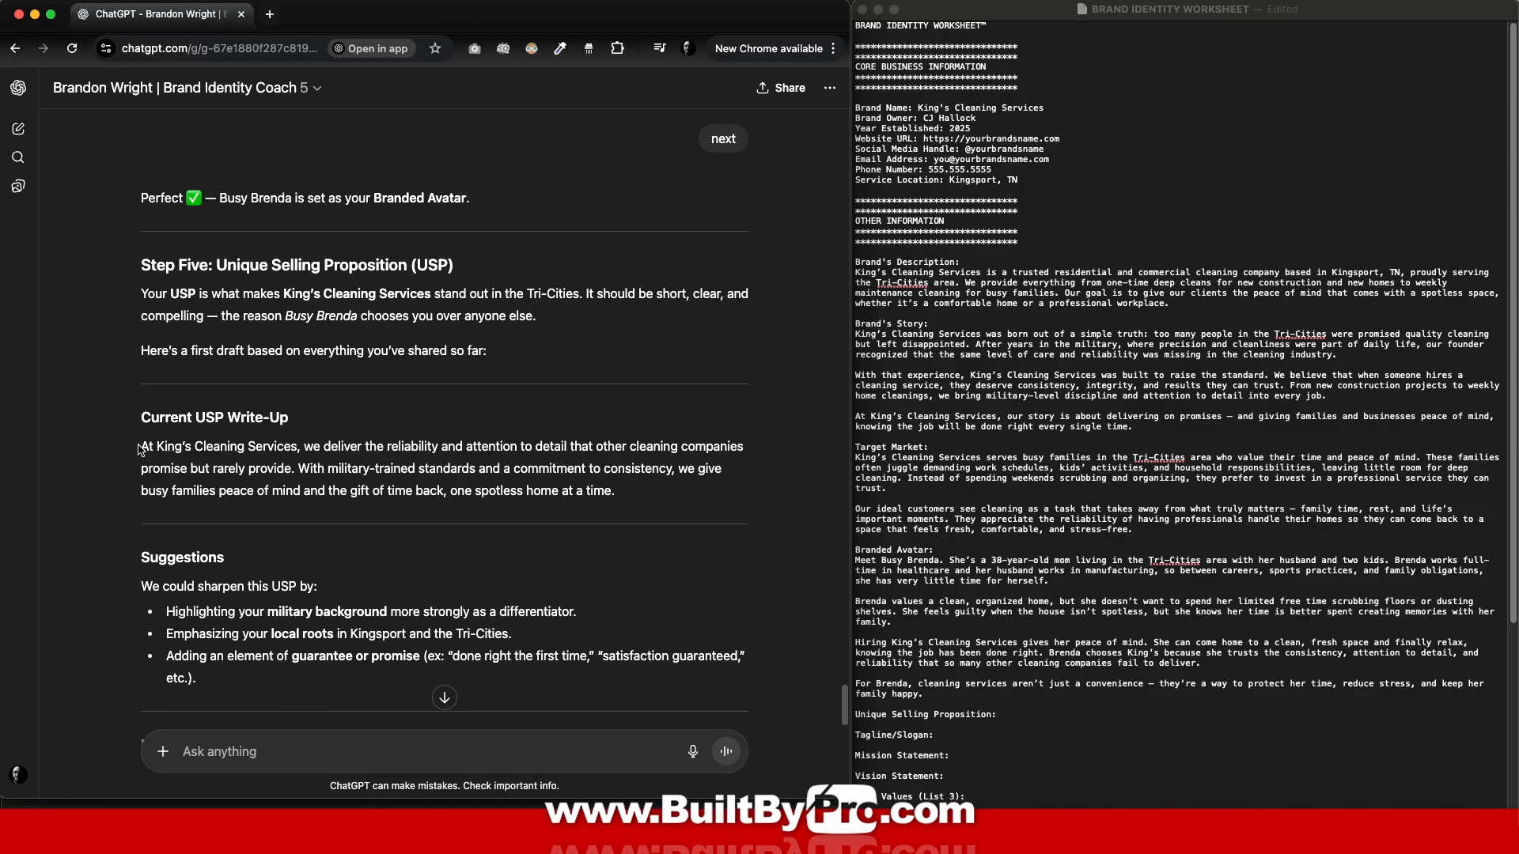
Step: Paste the USP paragraph under Unique Selling Proposition, then send 'next' for taglines
left_click_drag(140, 446, 615, 491)
left_click(1065, 720)
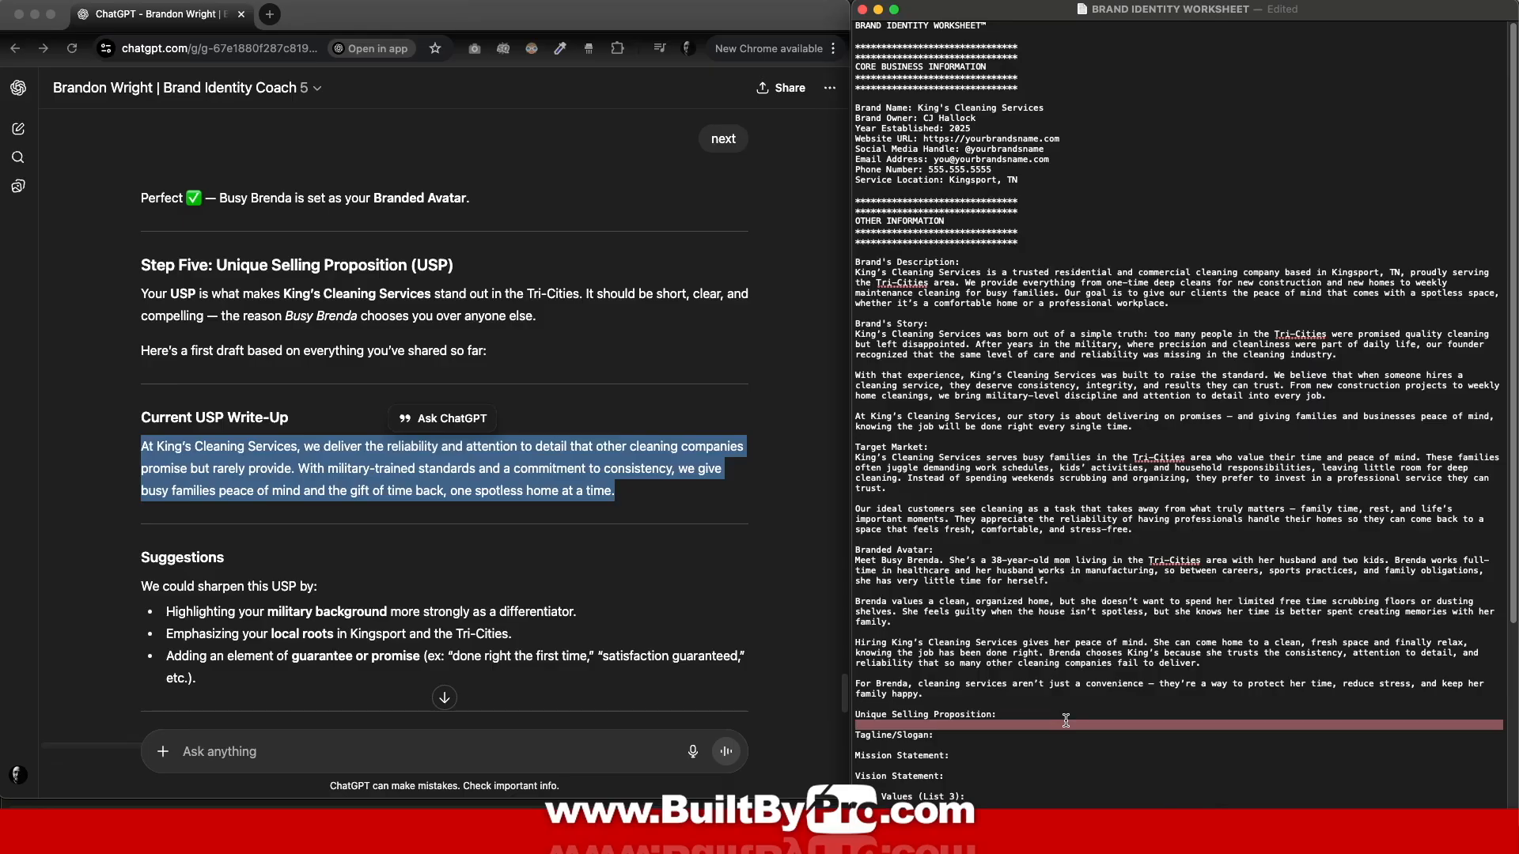
key("super+v")
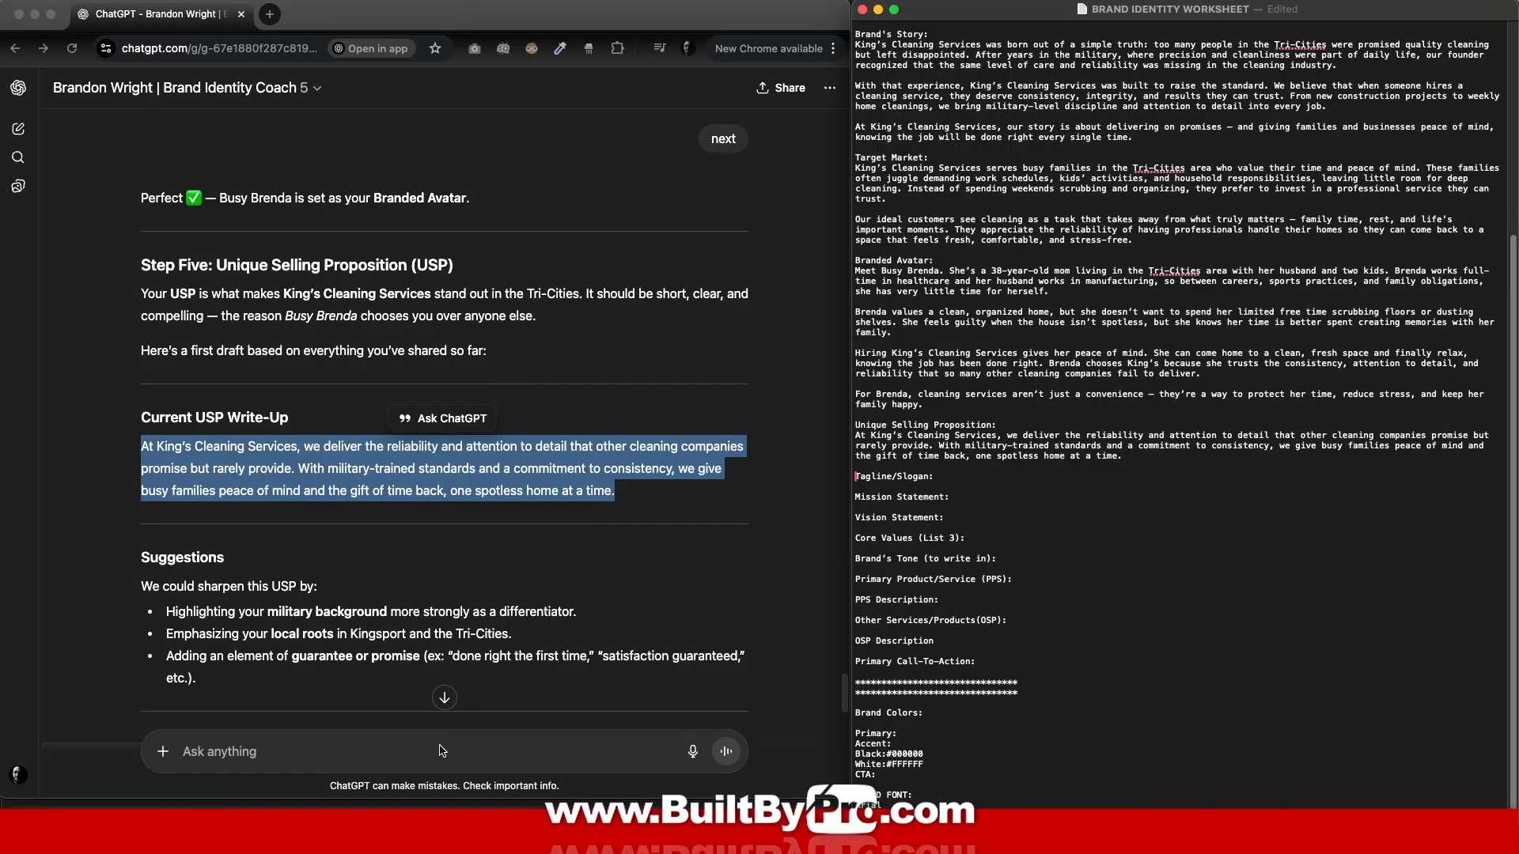
left_click(379, 751)
type("next")
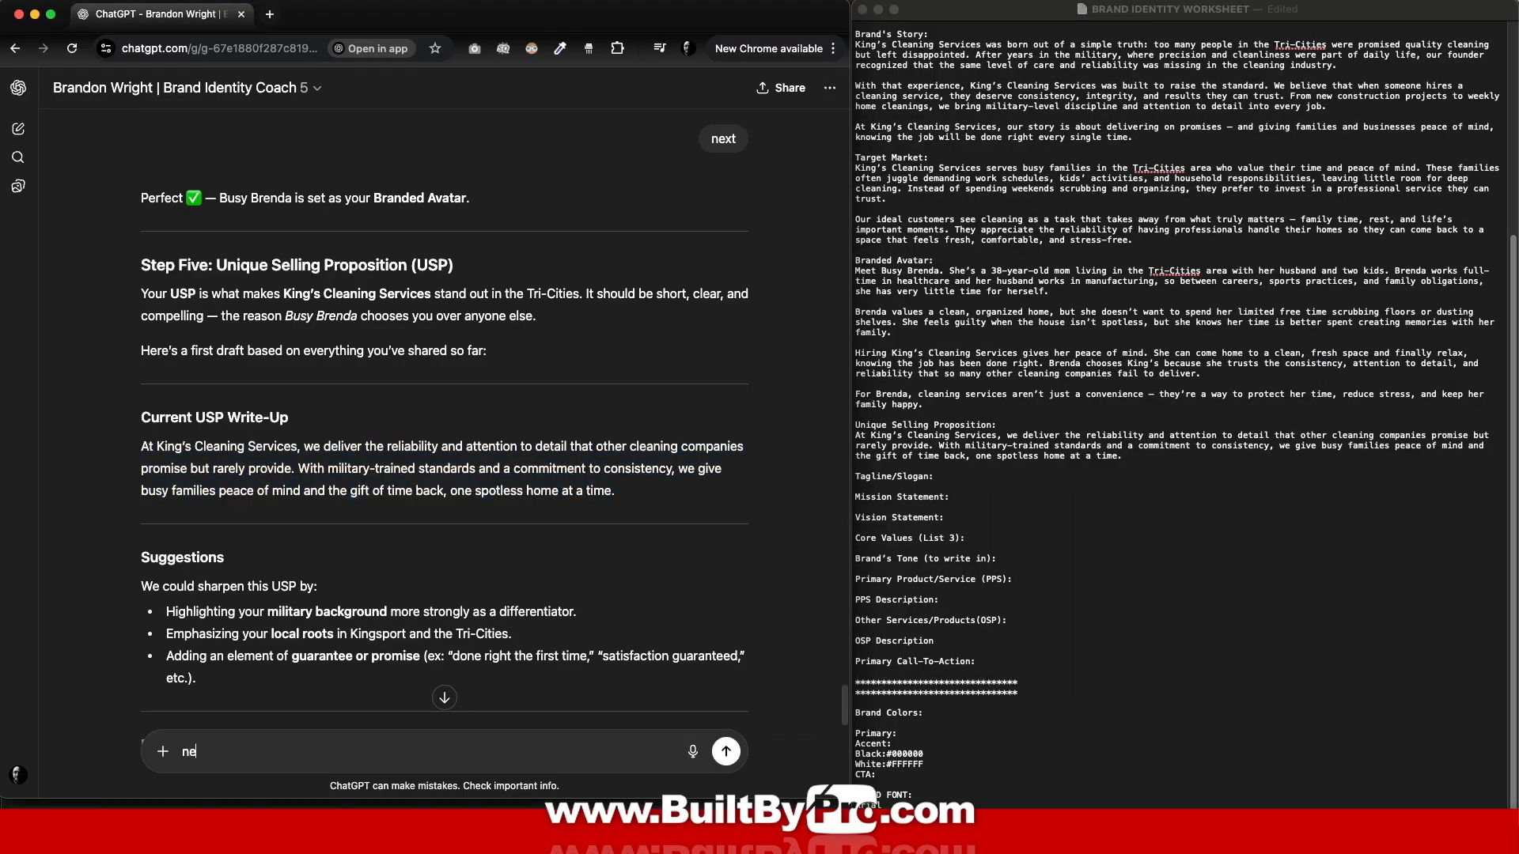
left_click(726, 752)
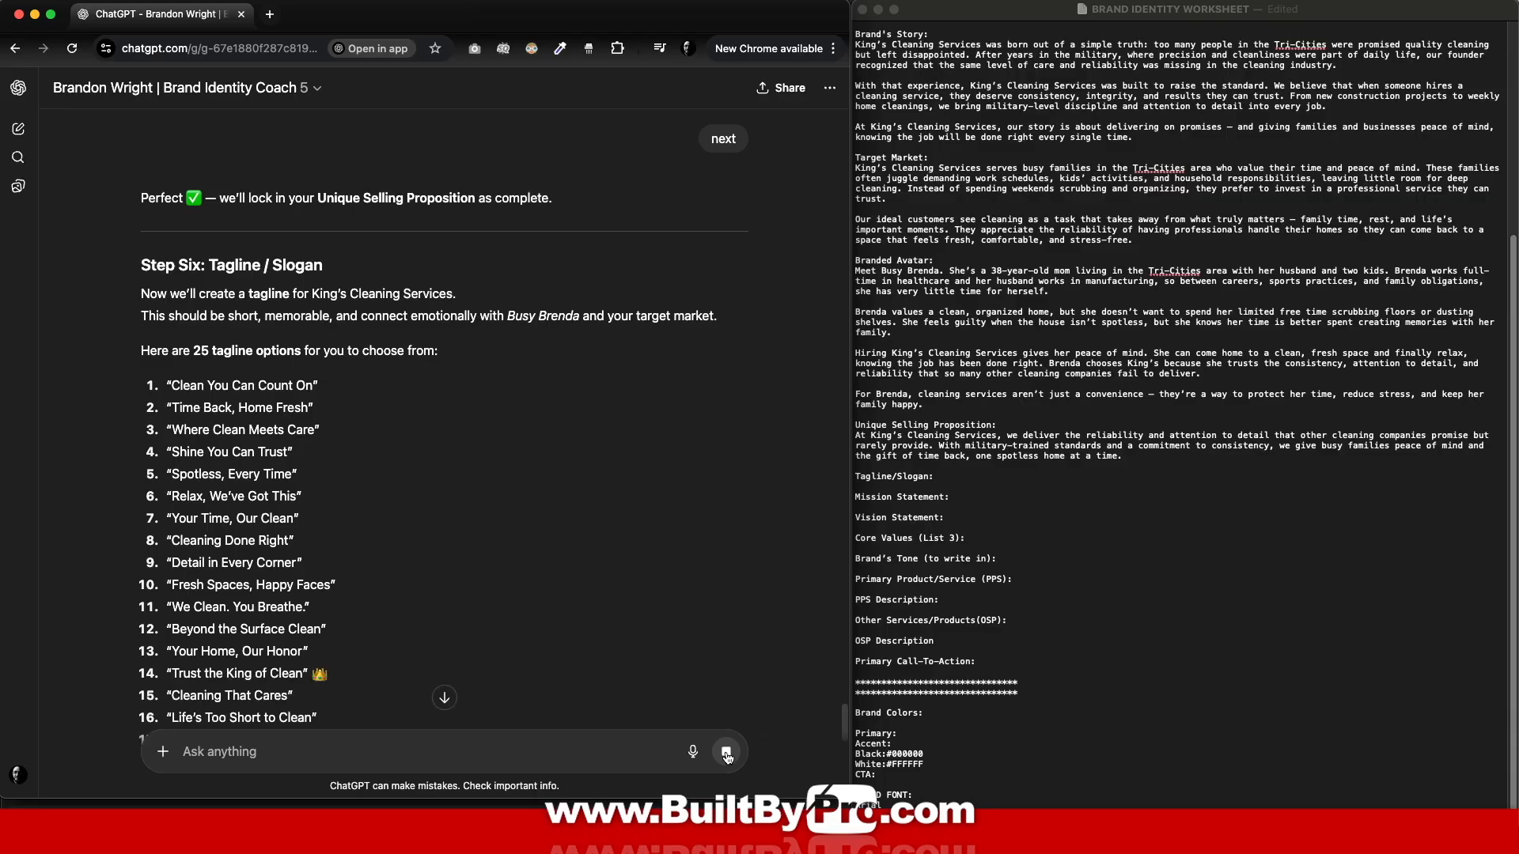
Step: Put 'Trust the King of Clean' under Tagline/Slogan and send it to the coach as the choice
scroll(443, 475, "down", 4)
left_click_drag(172, 422, 303, 422)
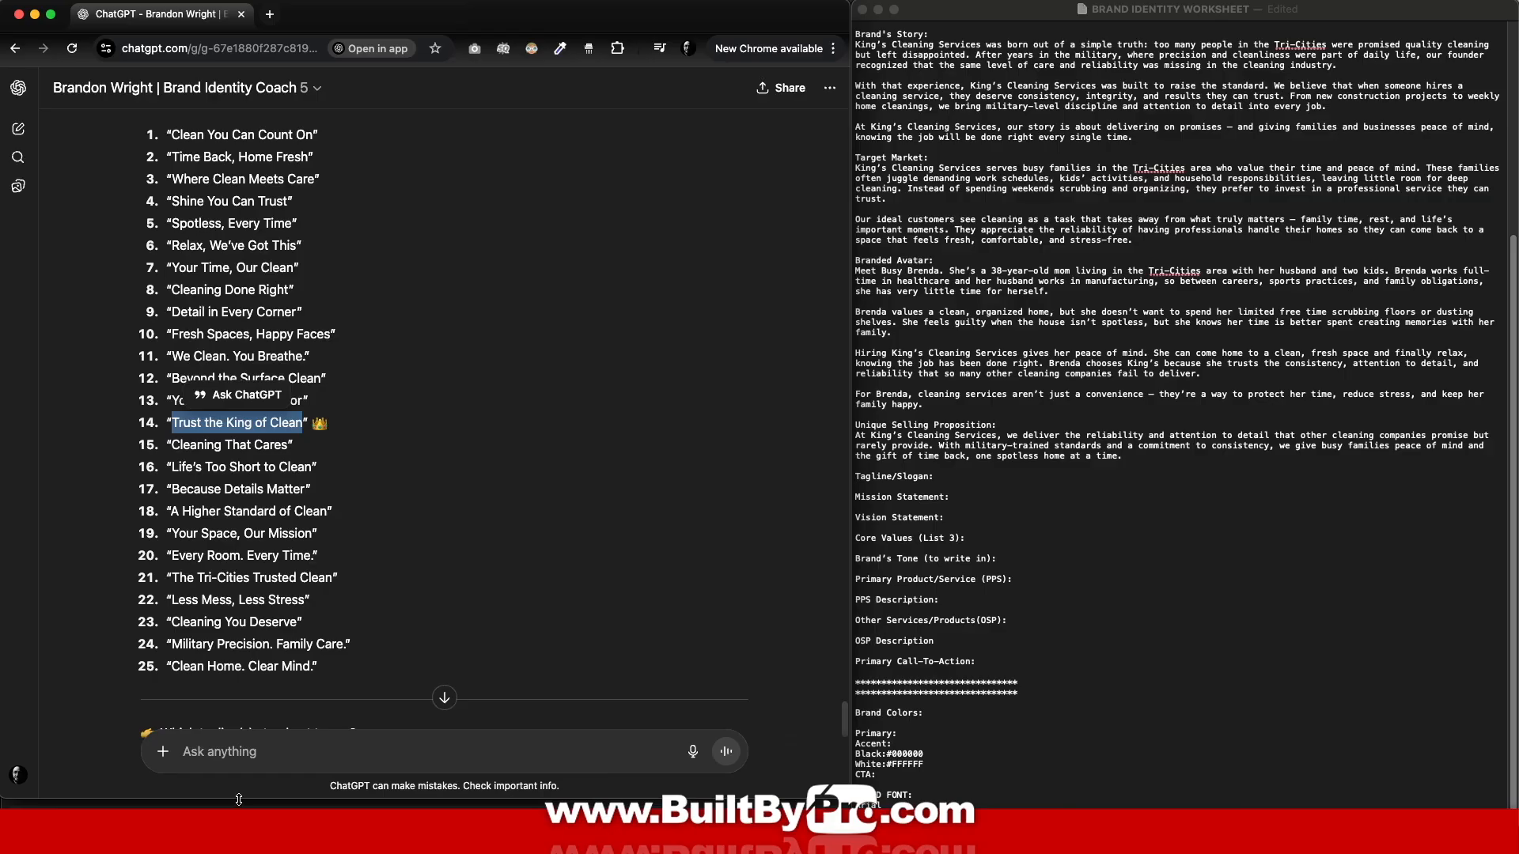
left_click(965, 478)
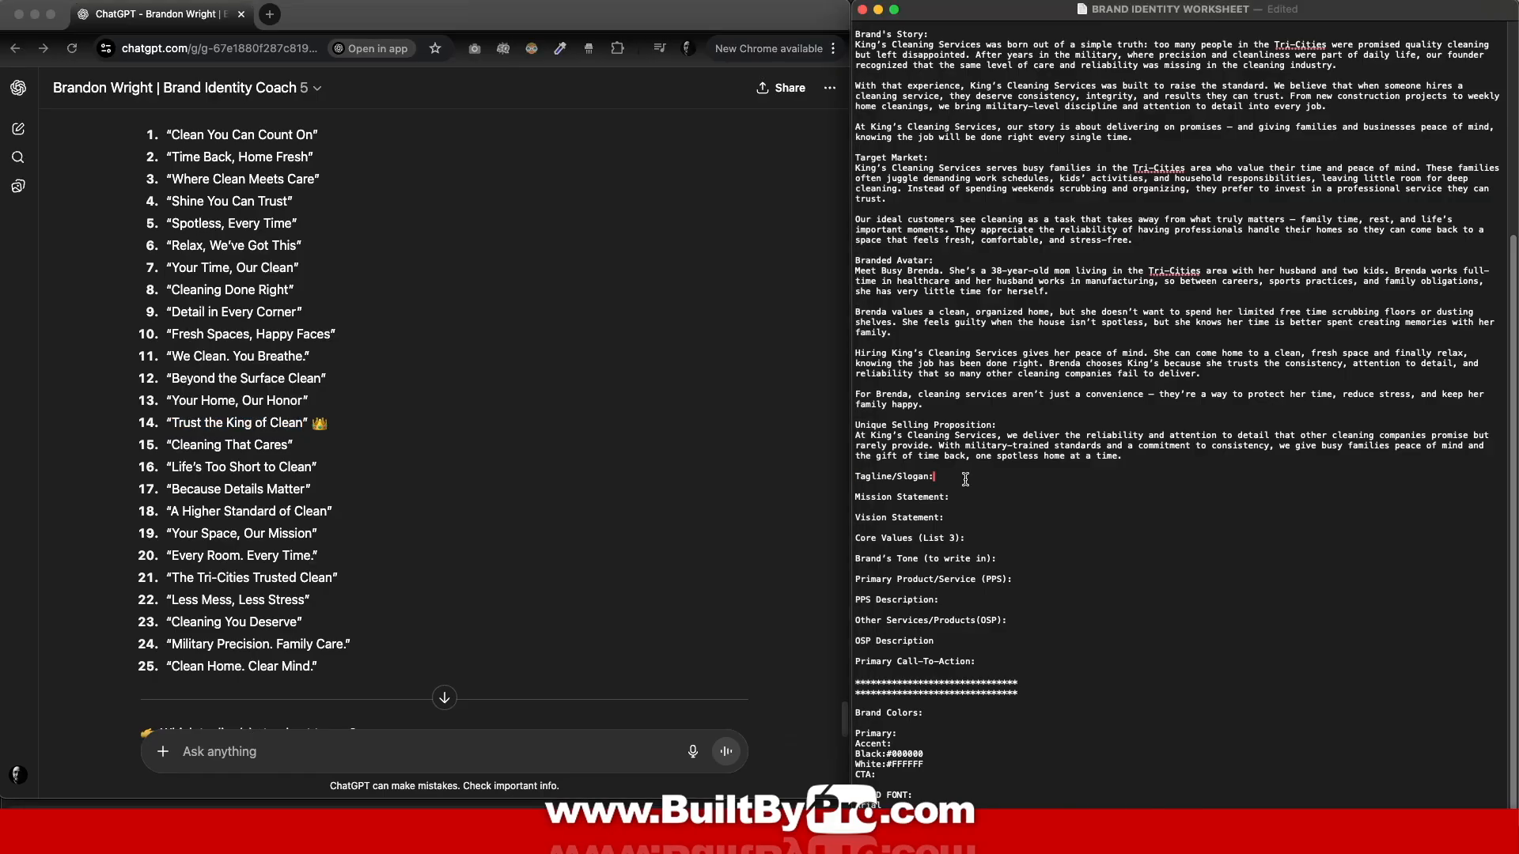
key("Return")
key("super+v")
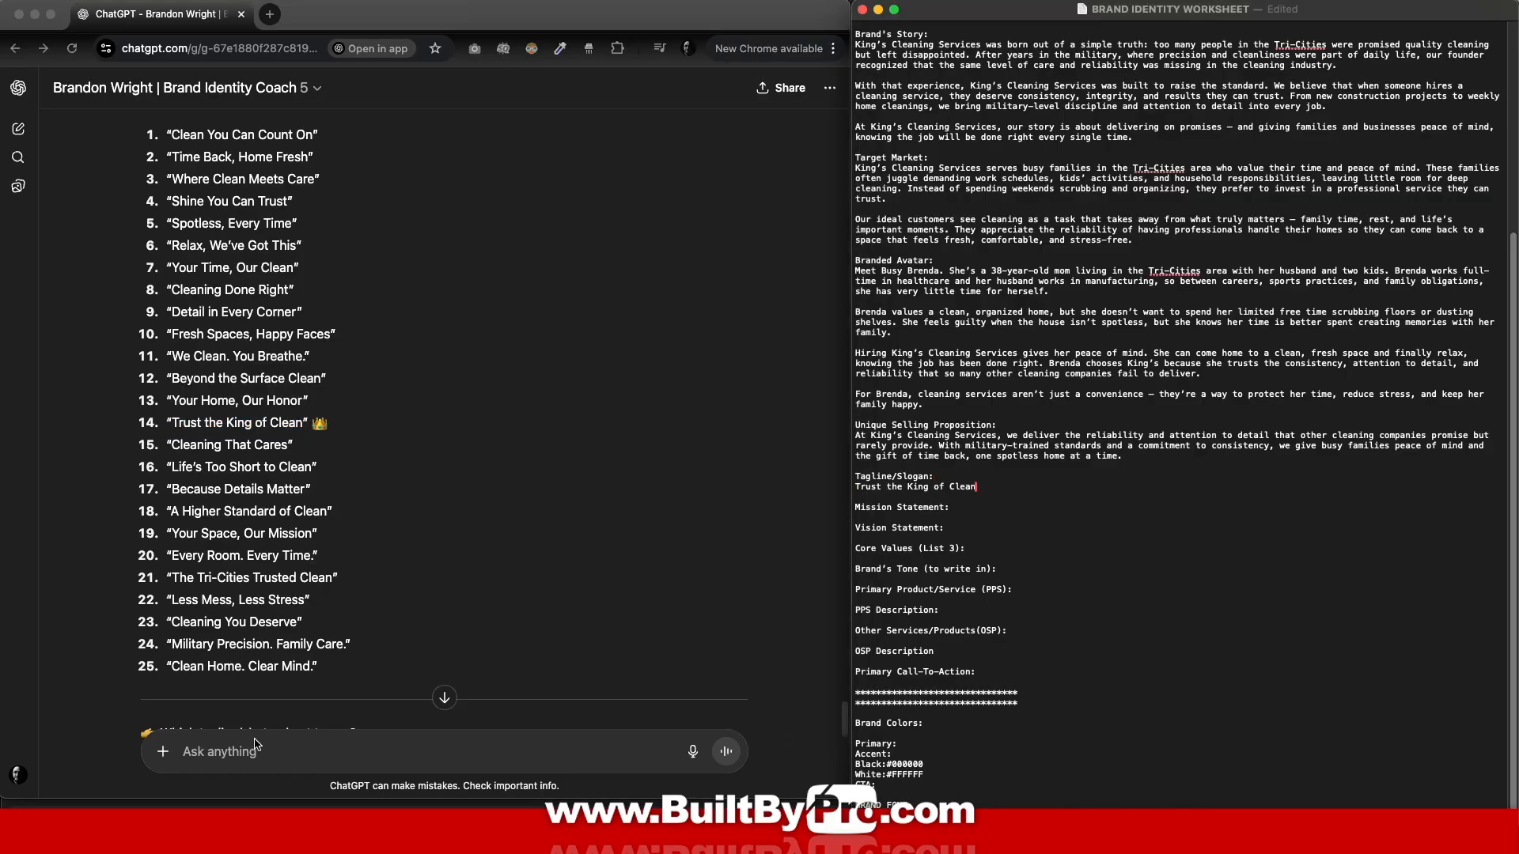
left_click(253, 750)
key("super+v")
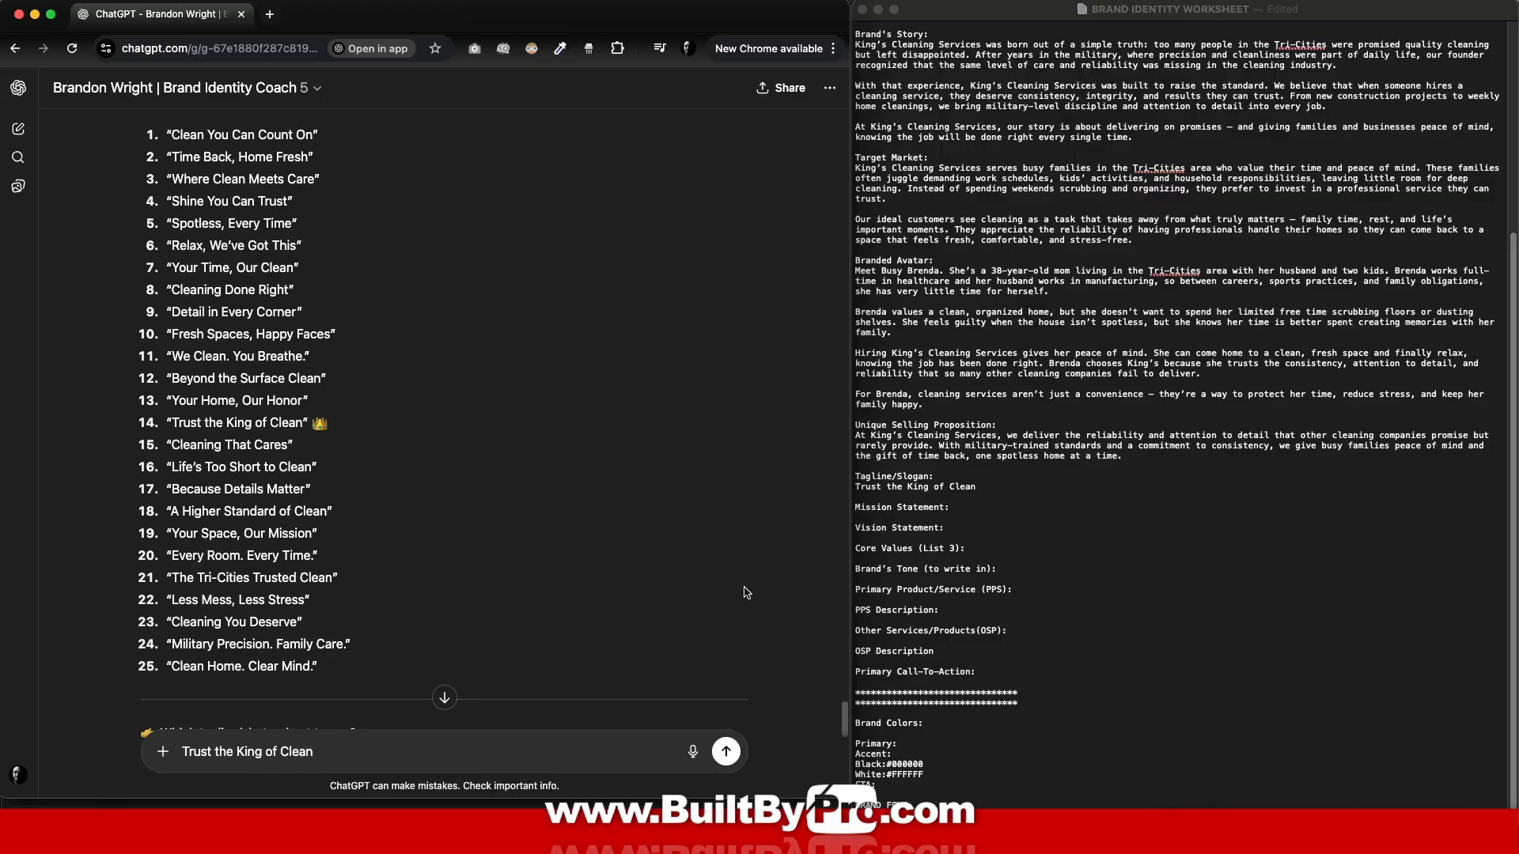
left_click(735, 758)
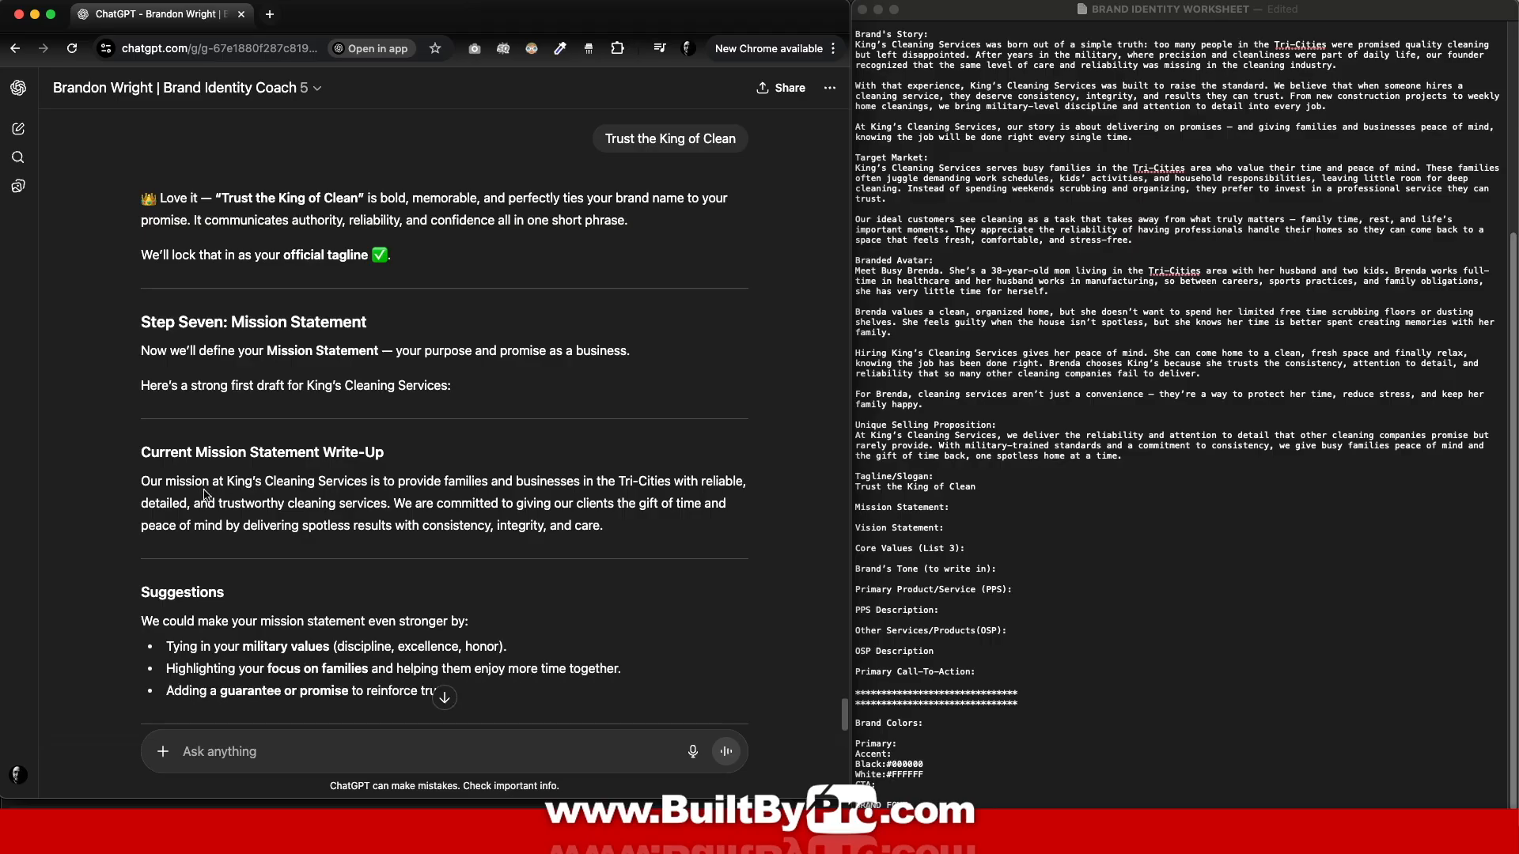
Step: Paste the mission paragraph under Mission Statement, then send 'next'
left_click_drag(141, 481, 671, 525)
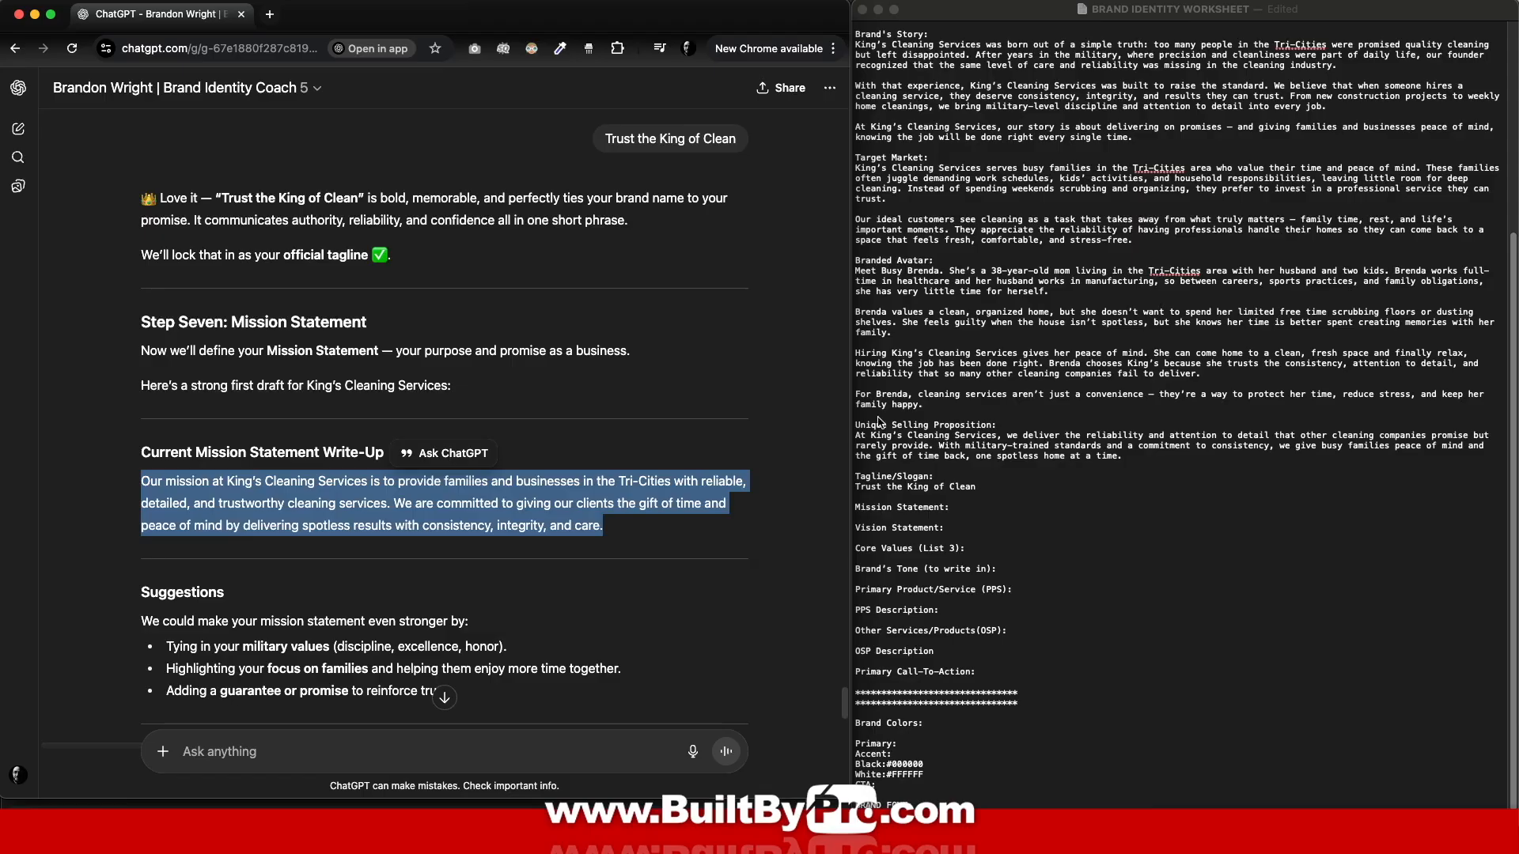
left_click(977, 508)
key("Return")
key("super+v")
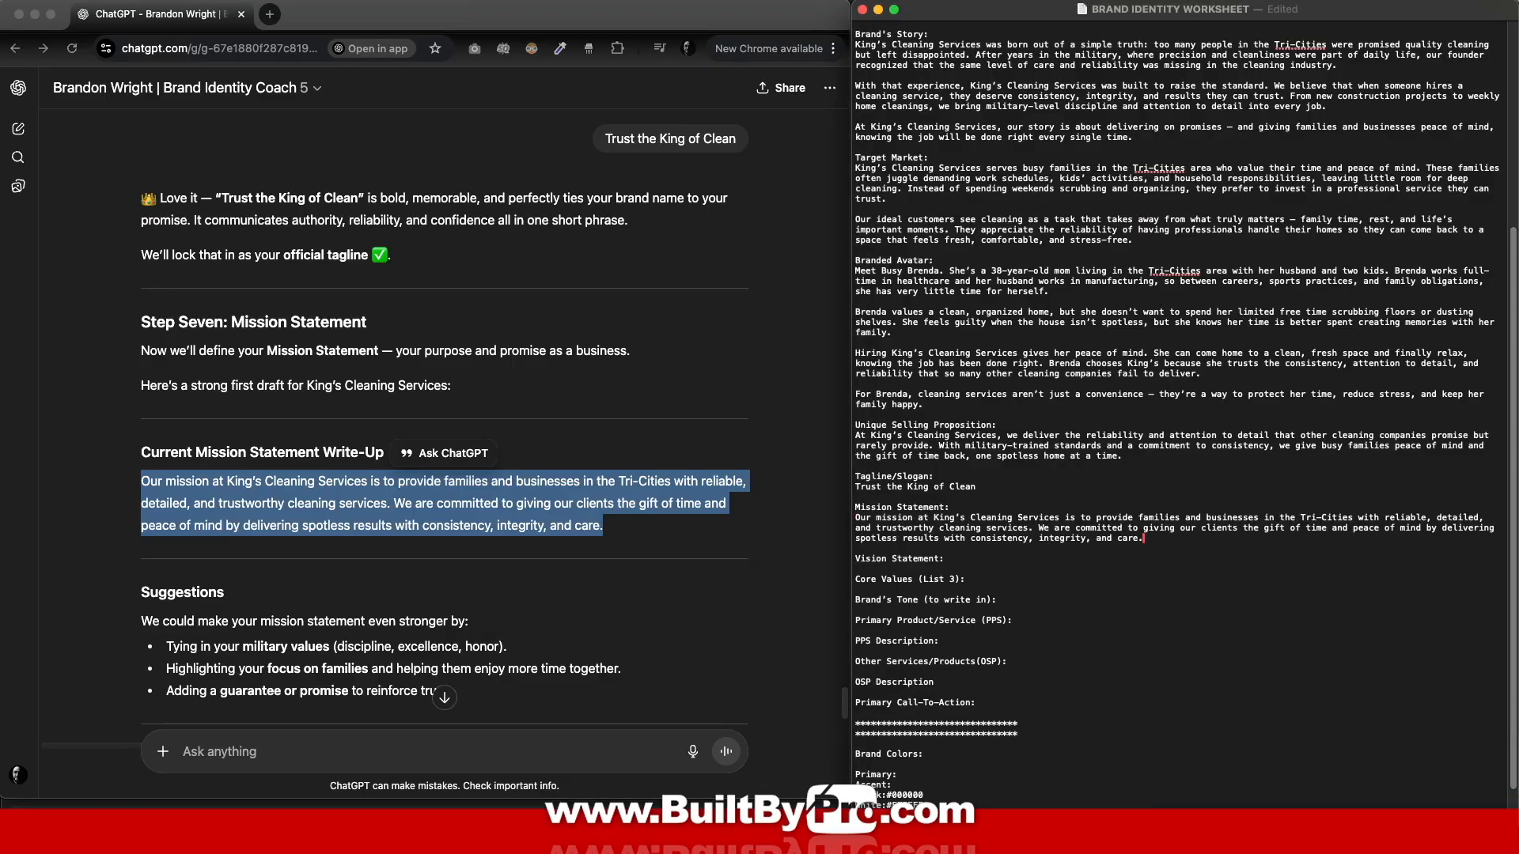
left_click(367, 759)
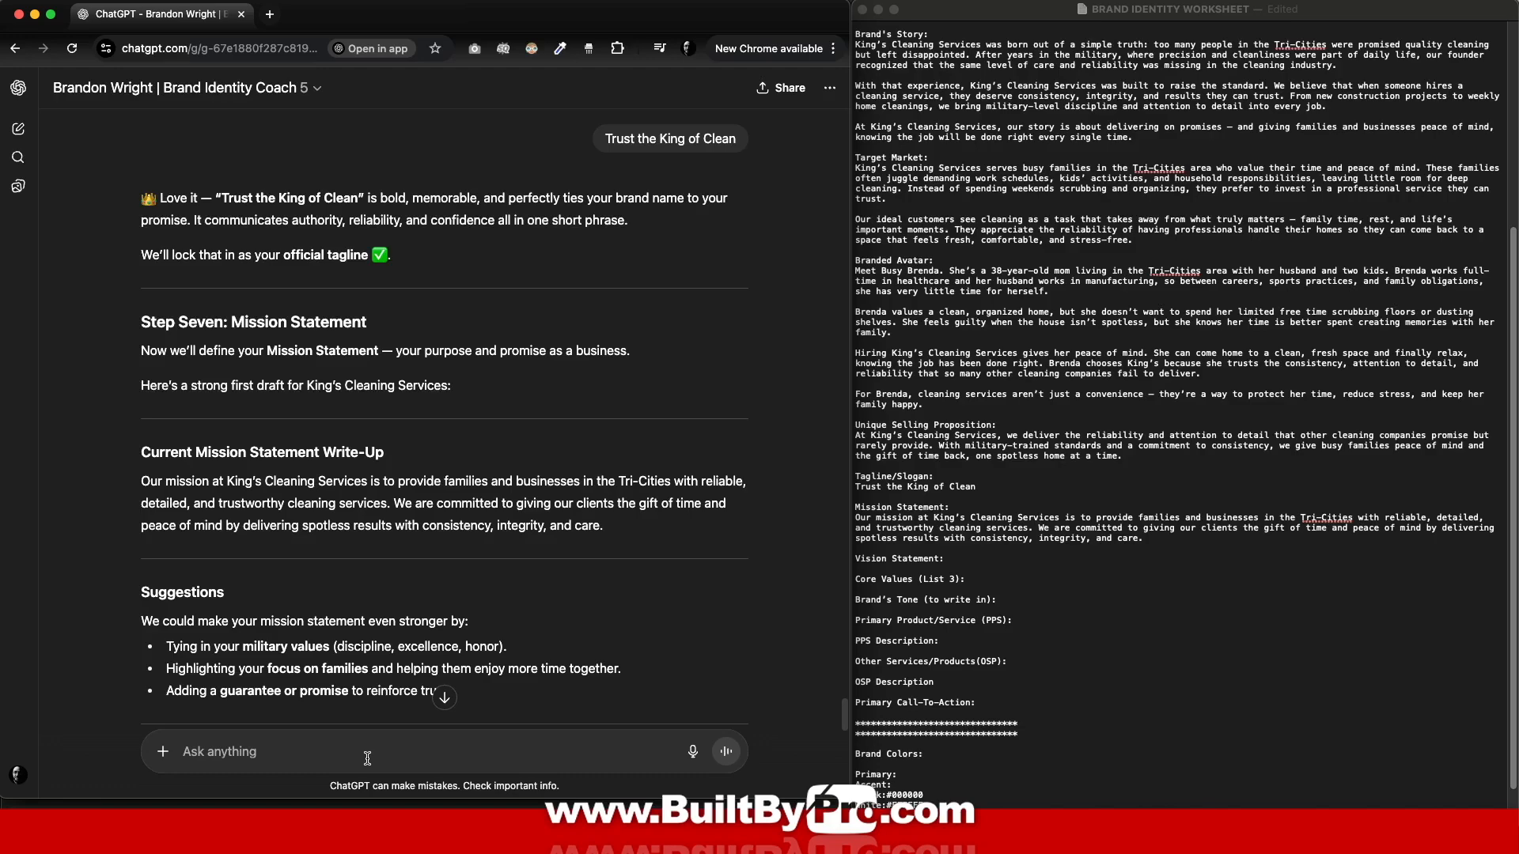
type("next")
key("Return")
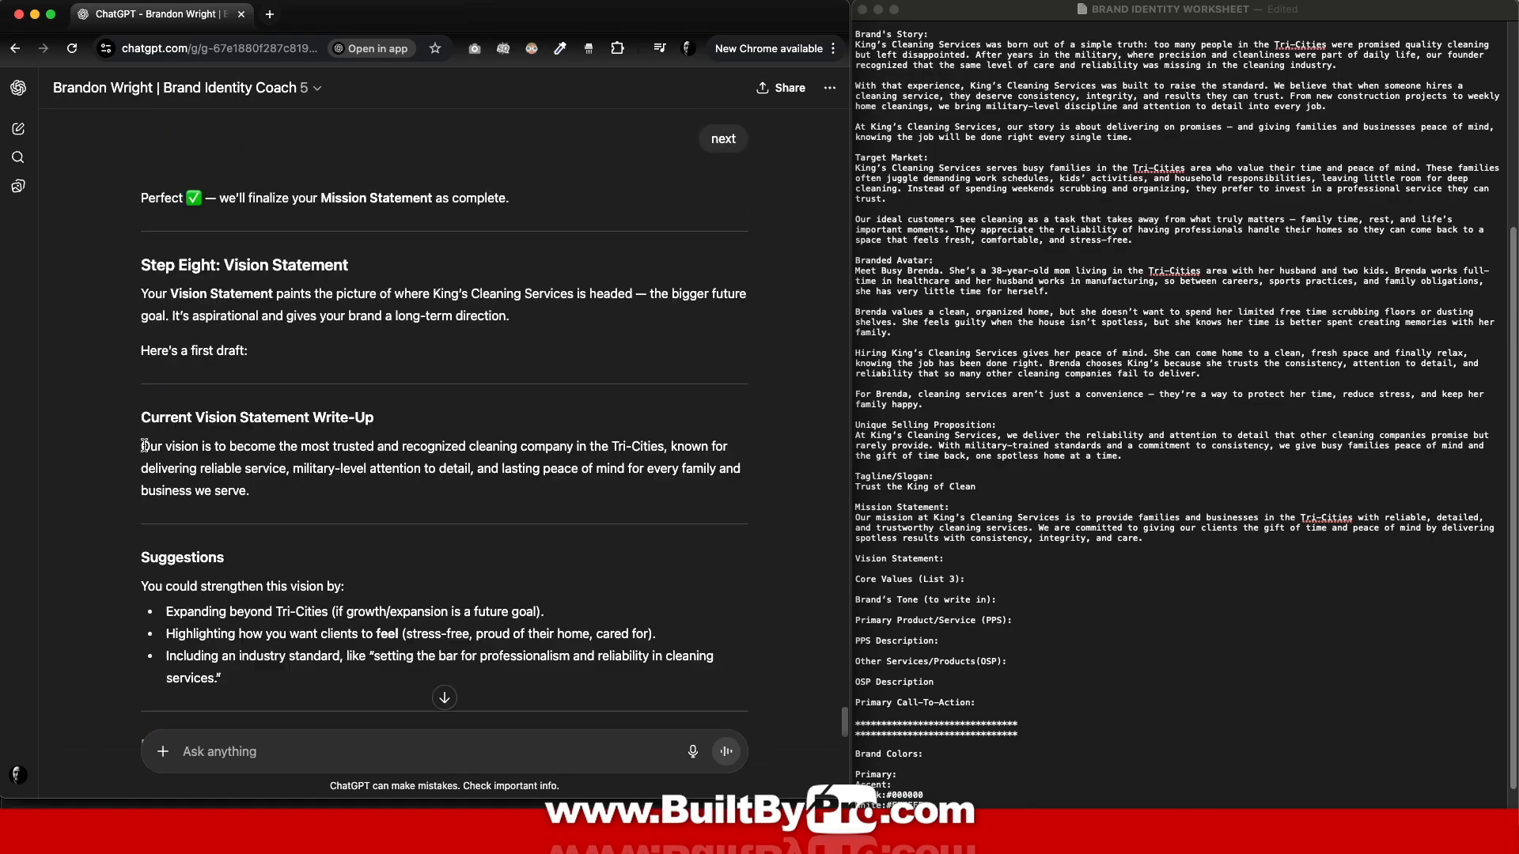
Step: Paste the vision paragraph under Vision Statement, then send 'next'
left_click_drag(144, 445, 306, 496)
key("super+c")
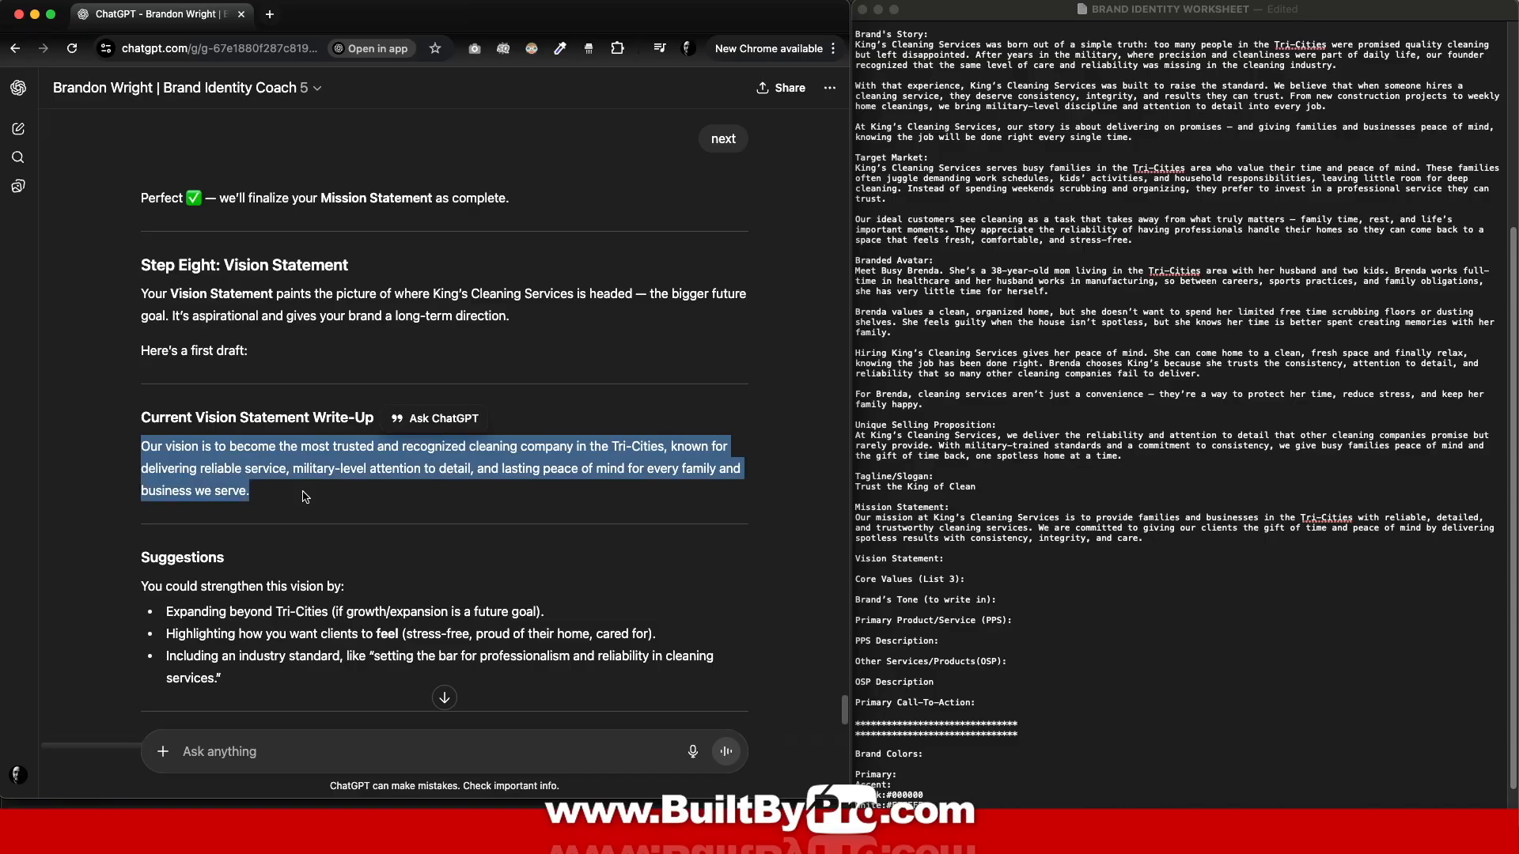
left_click(961, 560)
left_click(961, 560)
key("Return")
key("super+v")
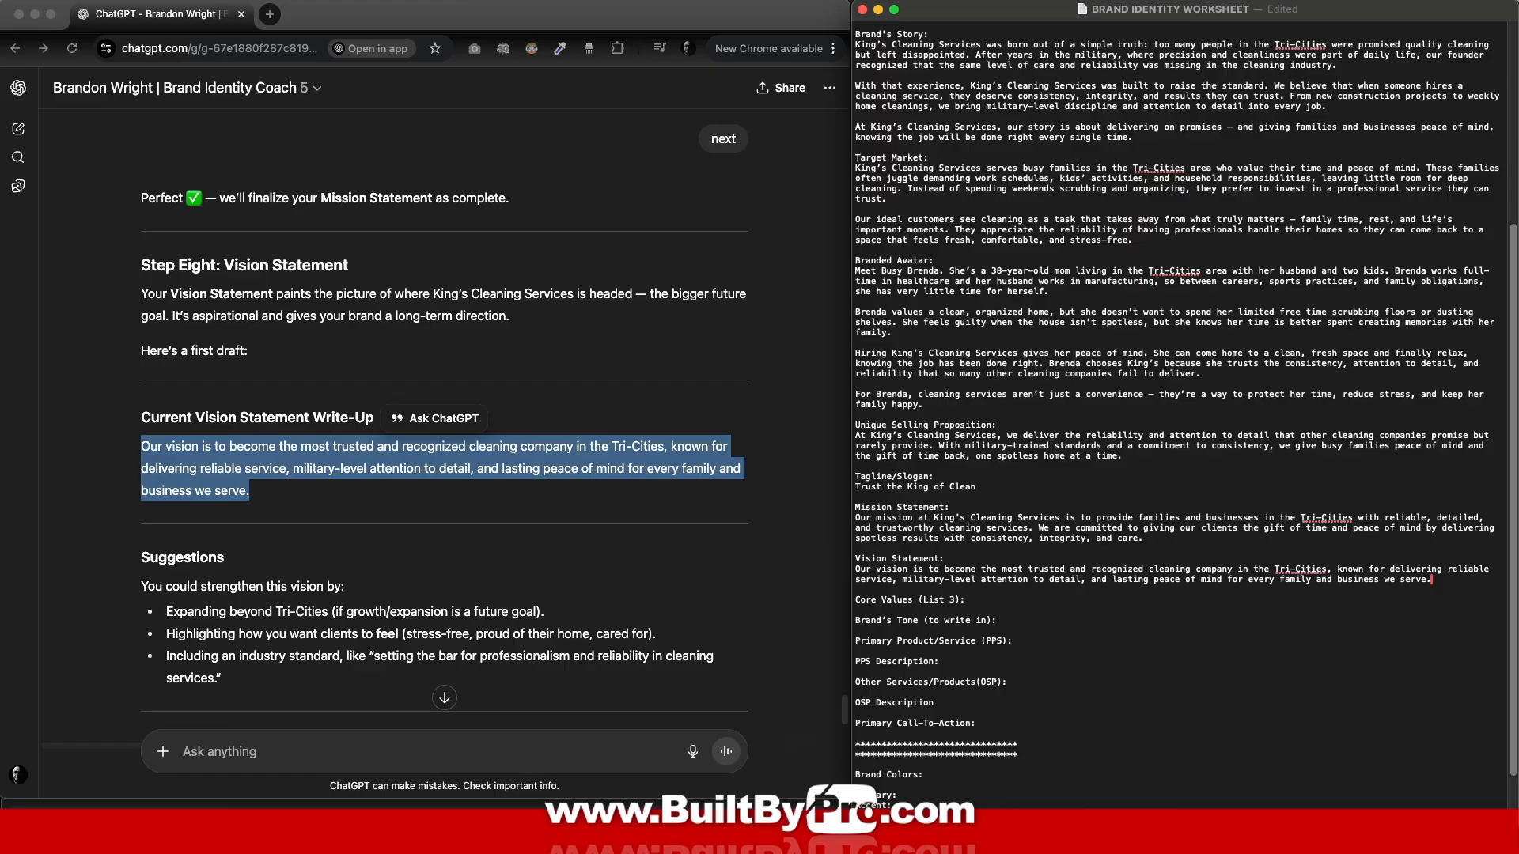
left_click(244, 743)
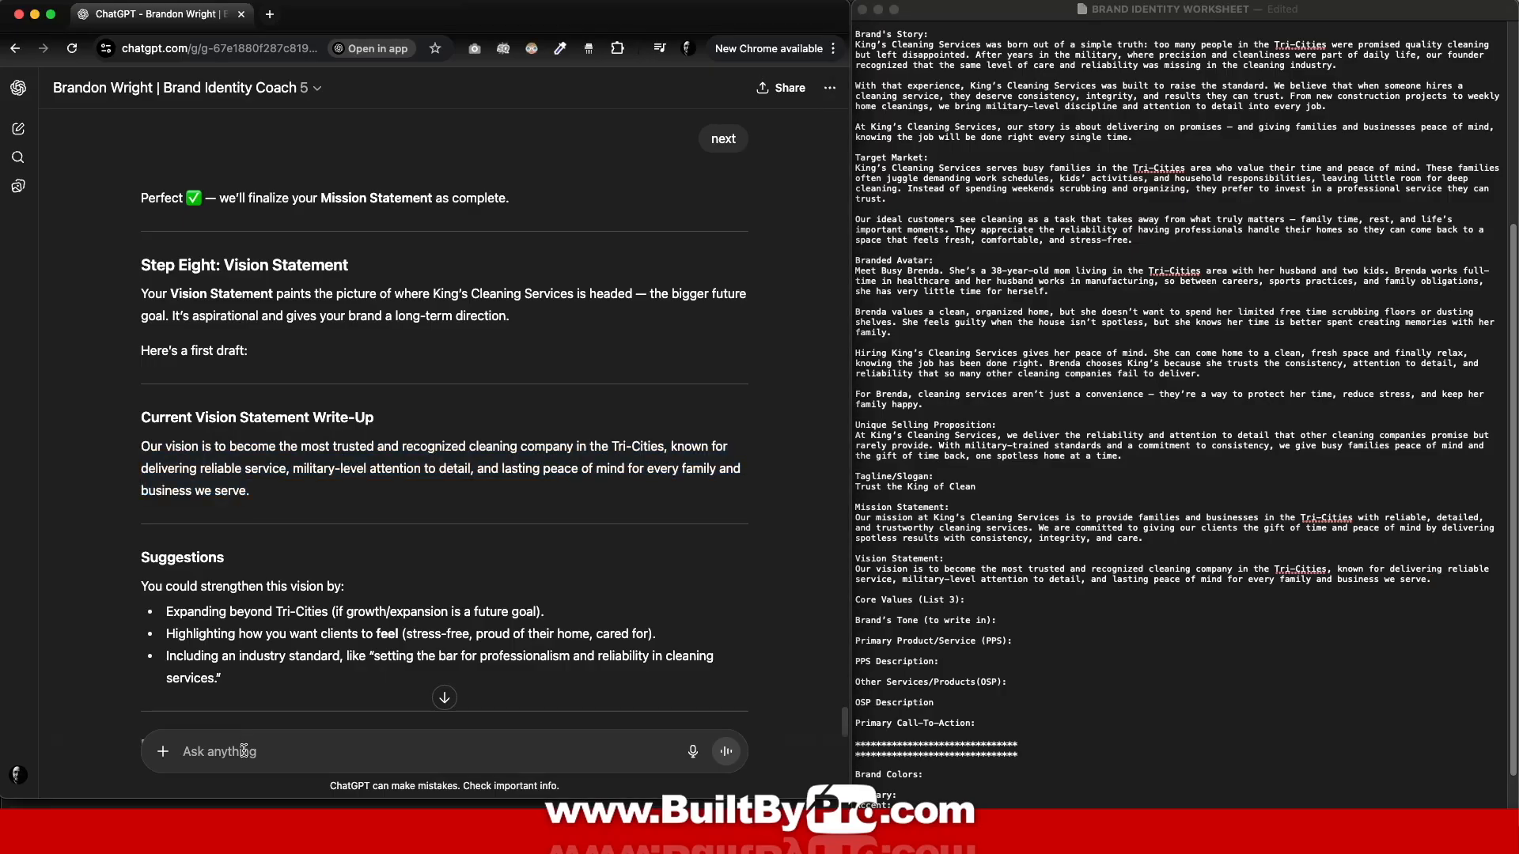
type("next")
key("Return")
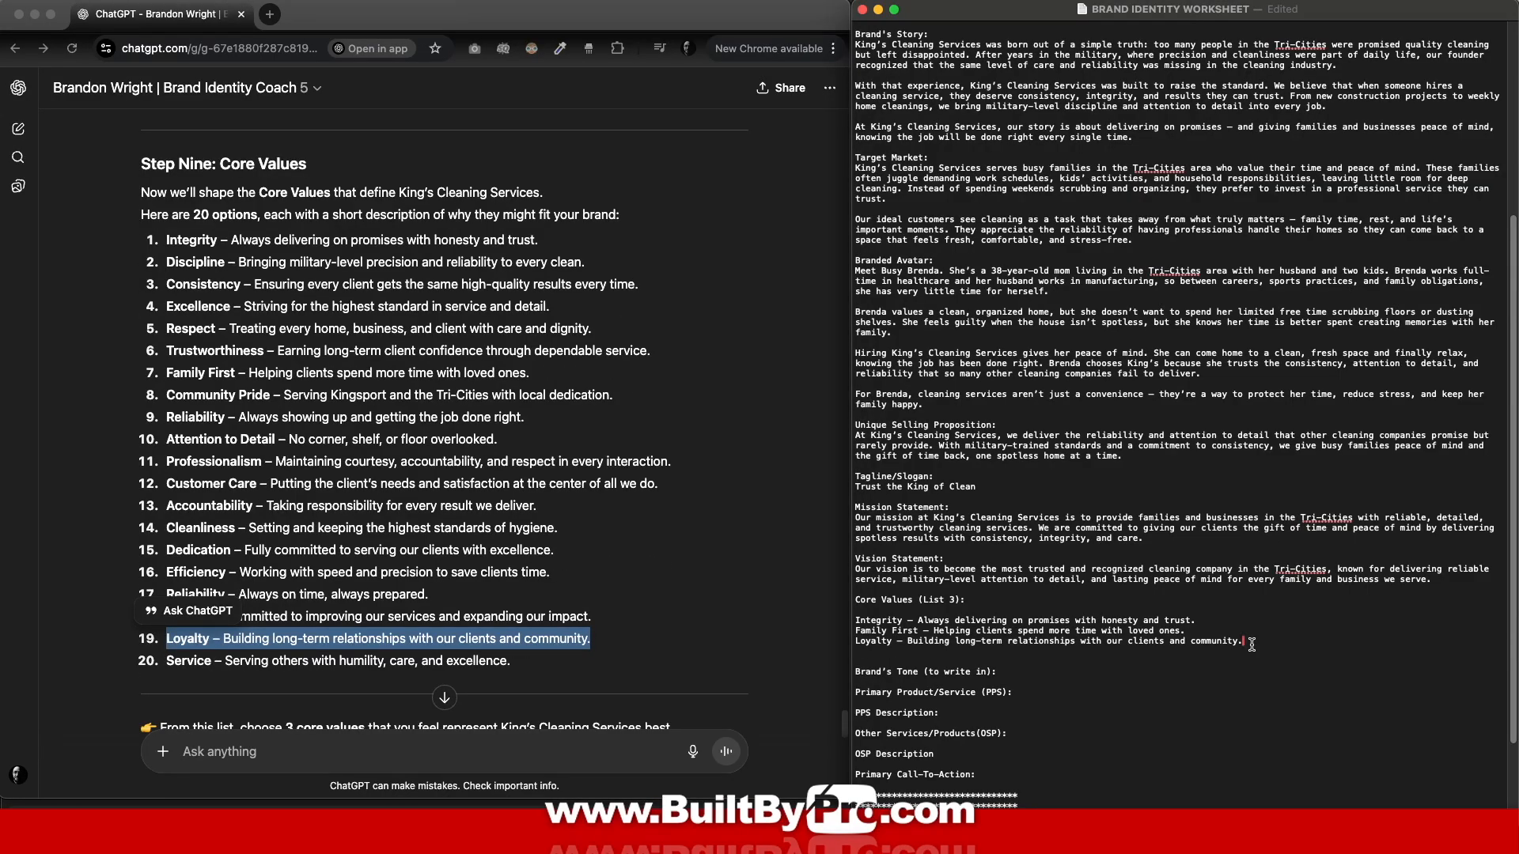
Step: Send the core values Integrity, Family First and Loyalty from the worksheet to the coach
left_click_drag(1251, 644, 848, 624)
key("cmd+c")
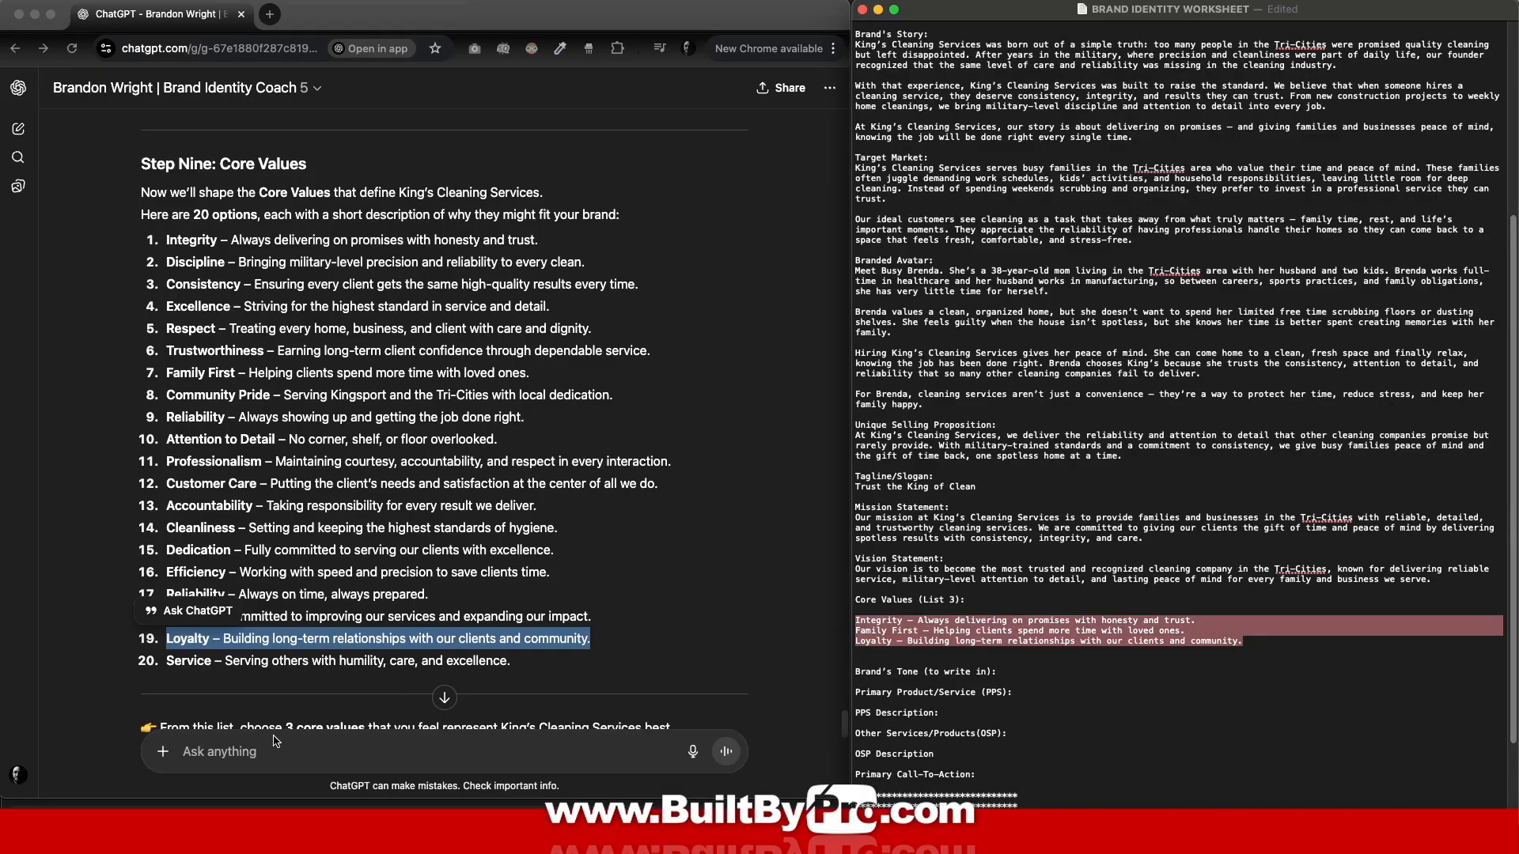
left_click(250, 751)
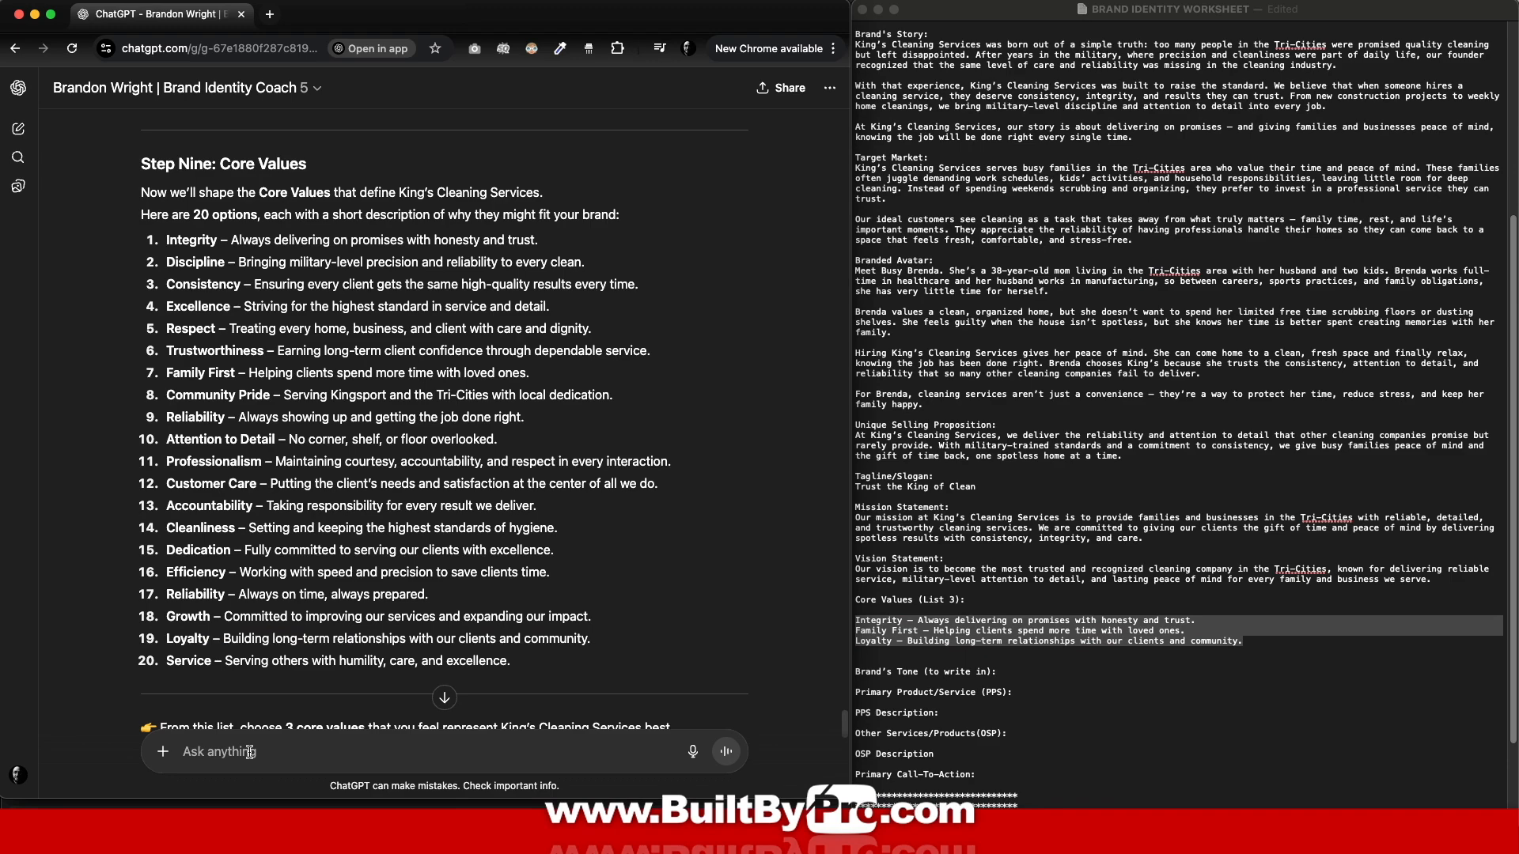
key("cmd+v")
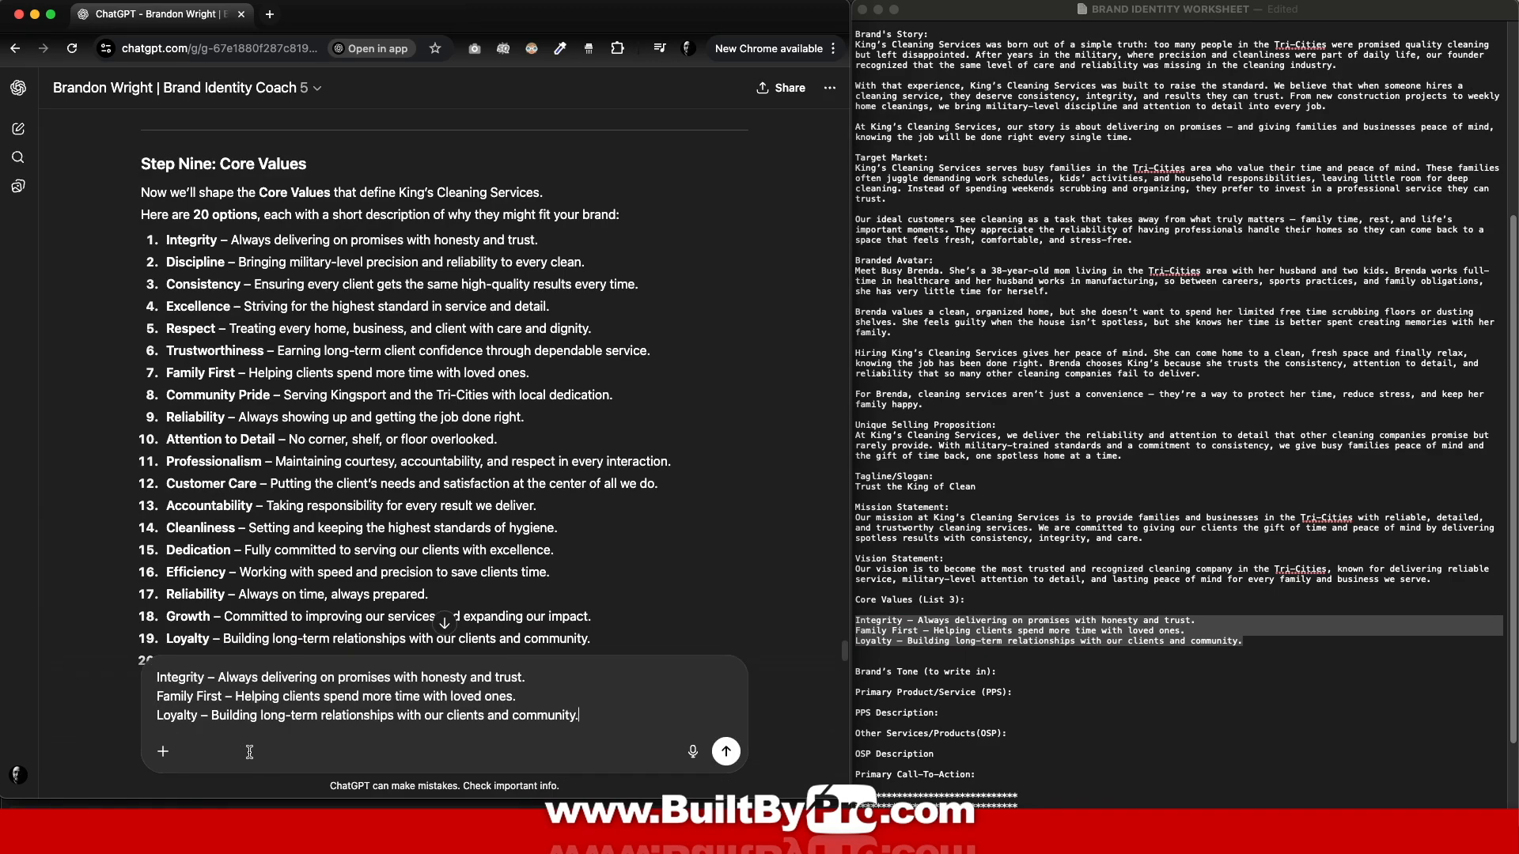
key("Return")
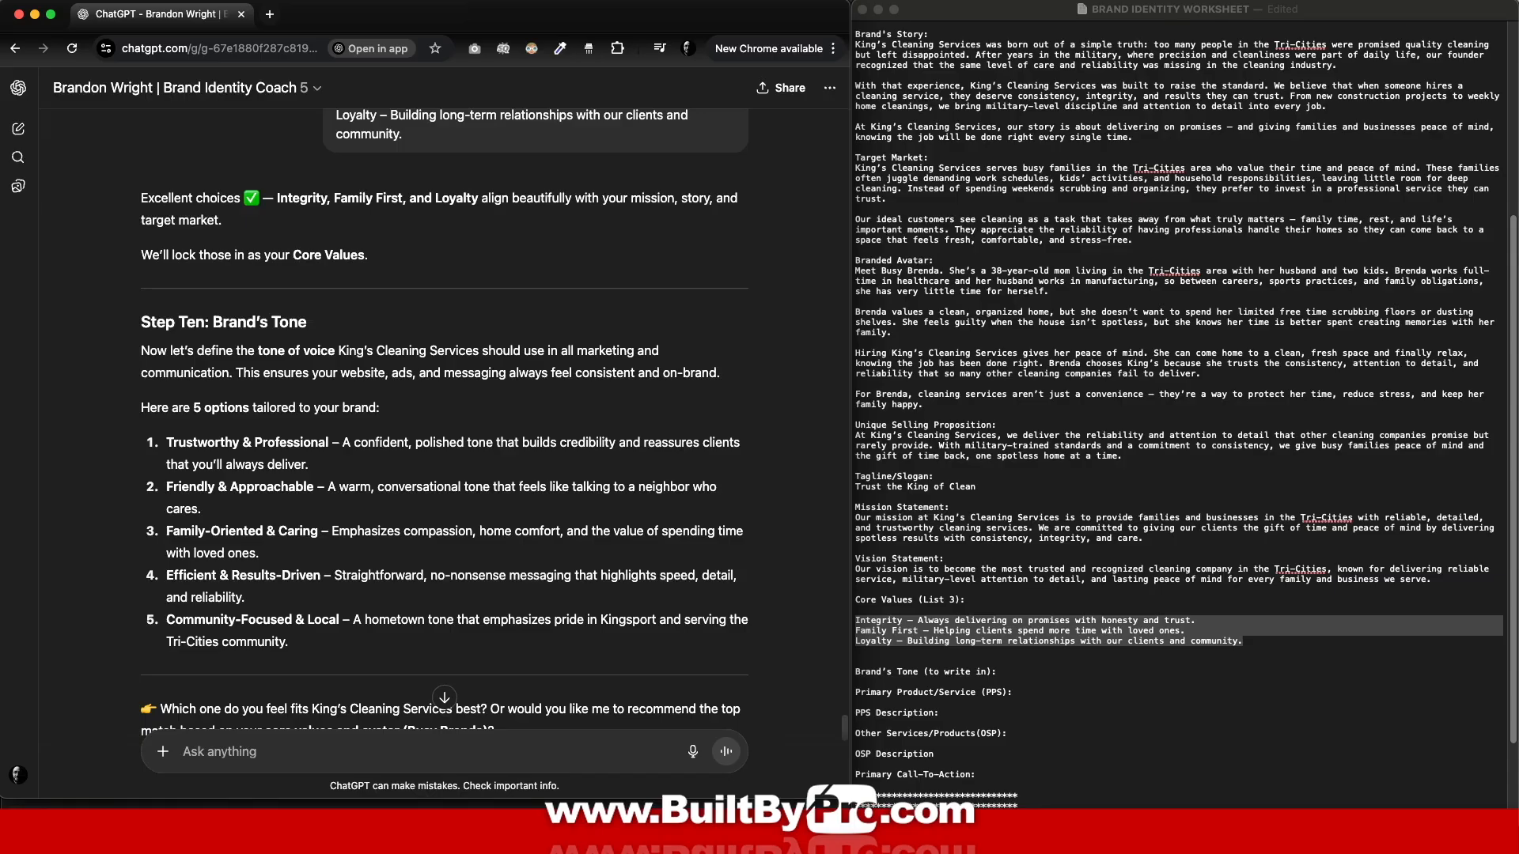
Step: Record Family-Oriented & Caring under Brand's Tone in the worksheet and send it as the chosen tone
left_click_drag(166, 528, 318, 560)
key("super+c")
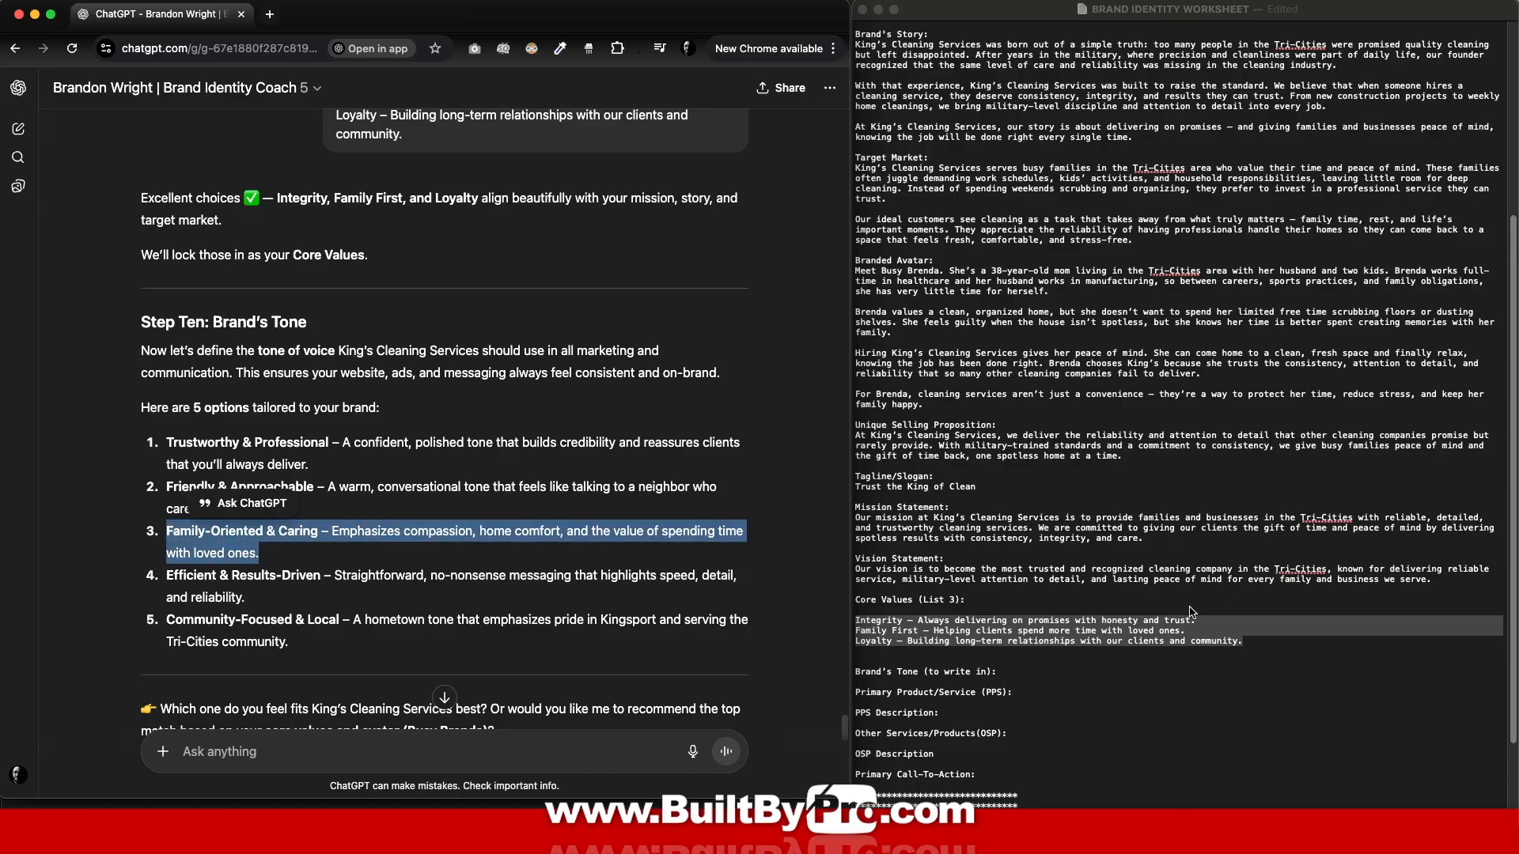
left_click(1026, 682)
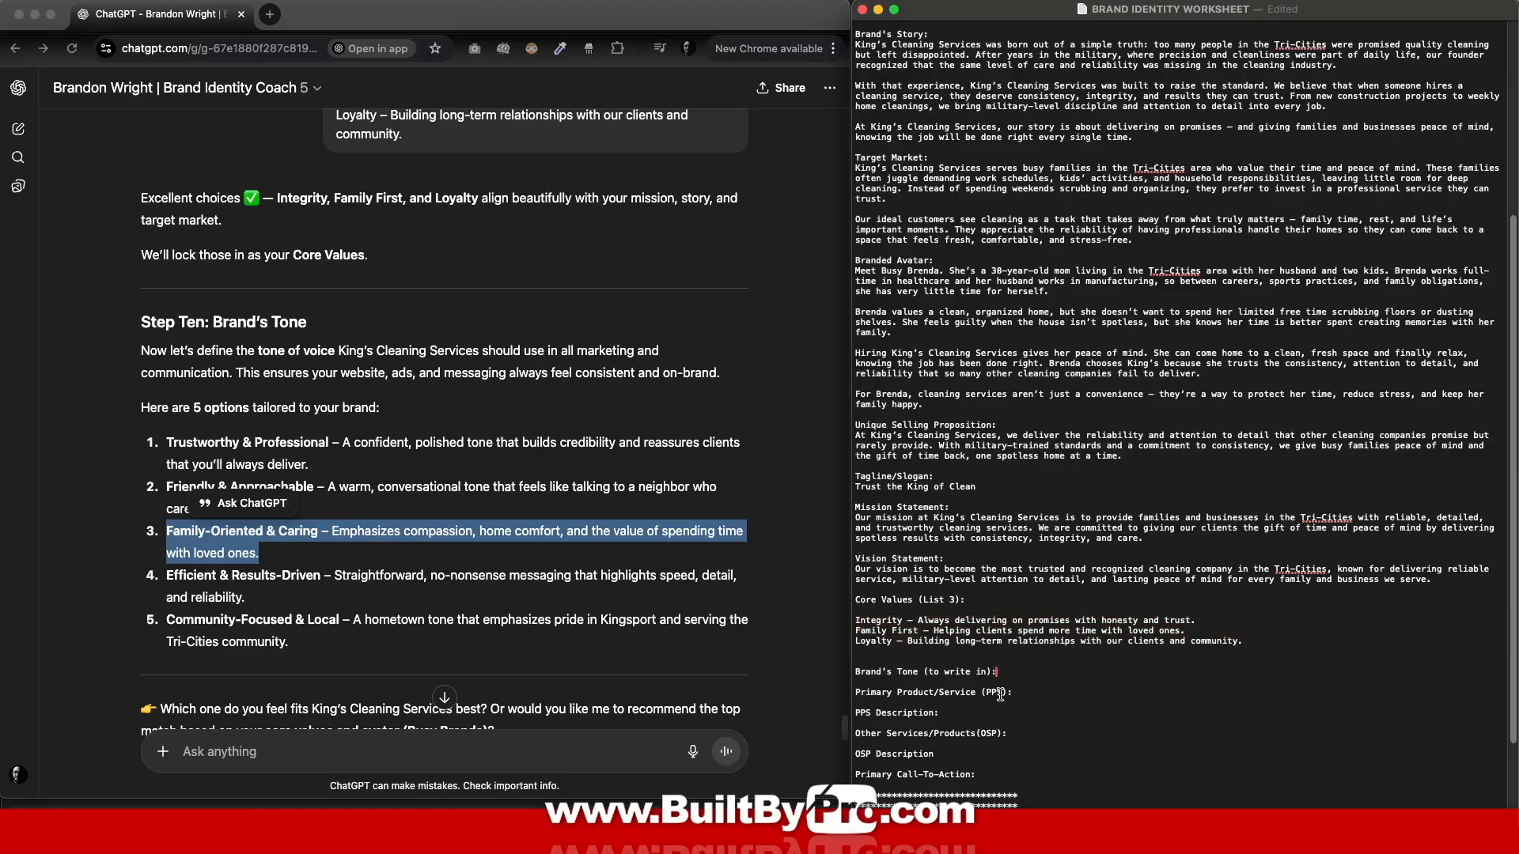
key("Return")
key("super+v")
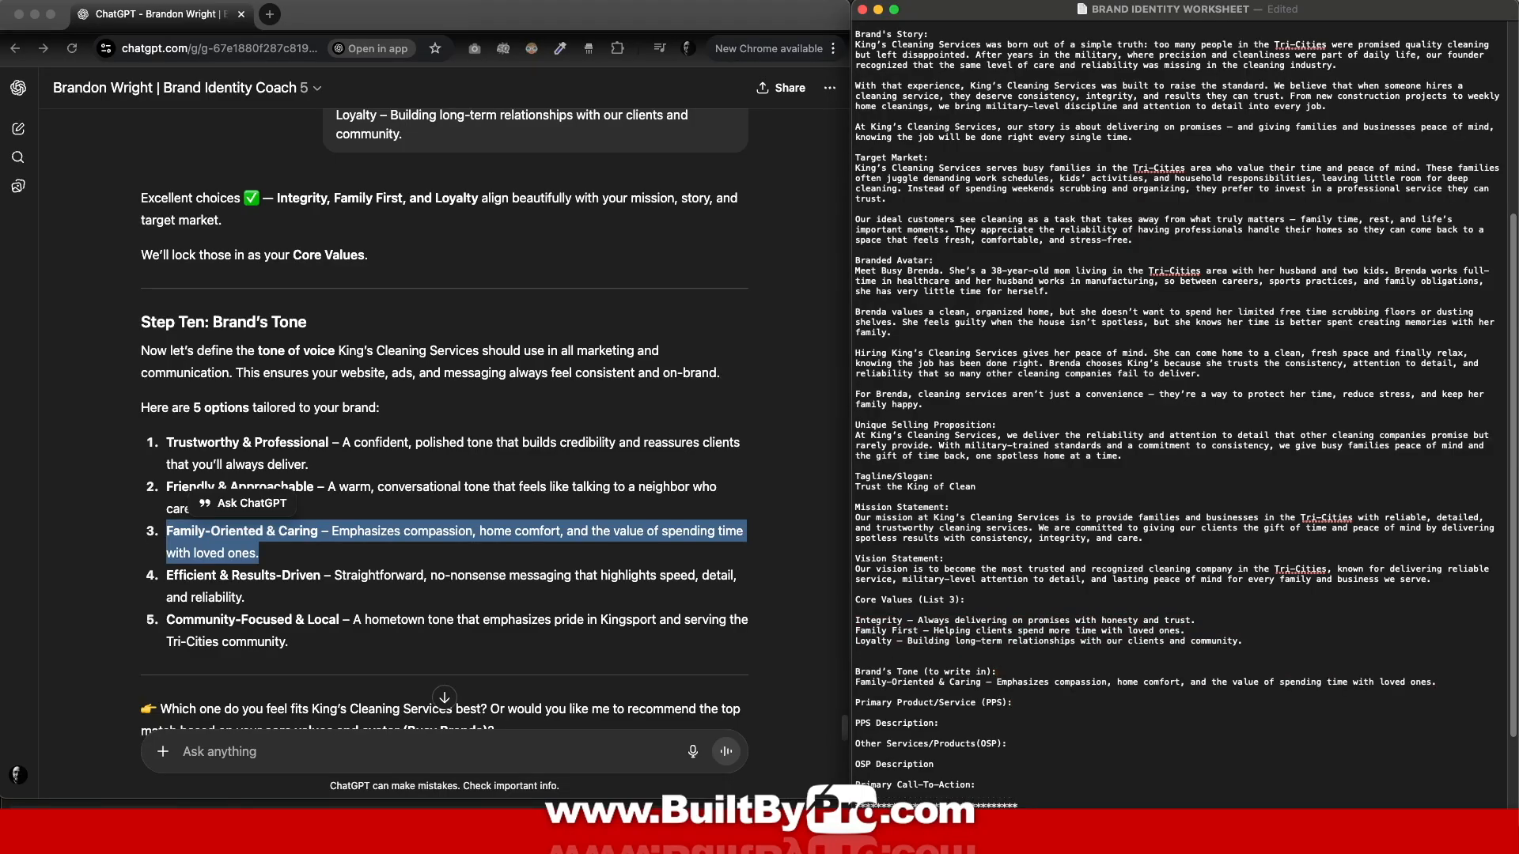
scroll(324, 755, "down", 3)
left_click(318, 753)
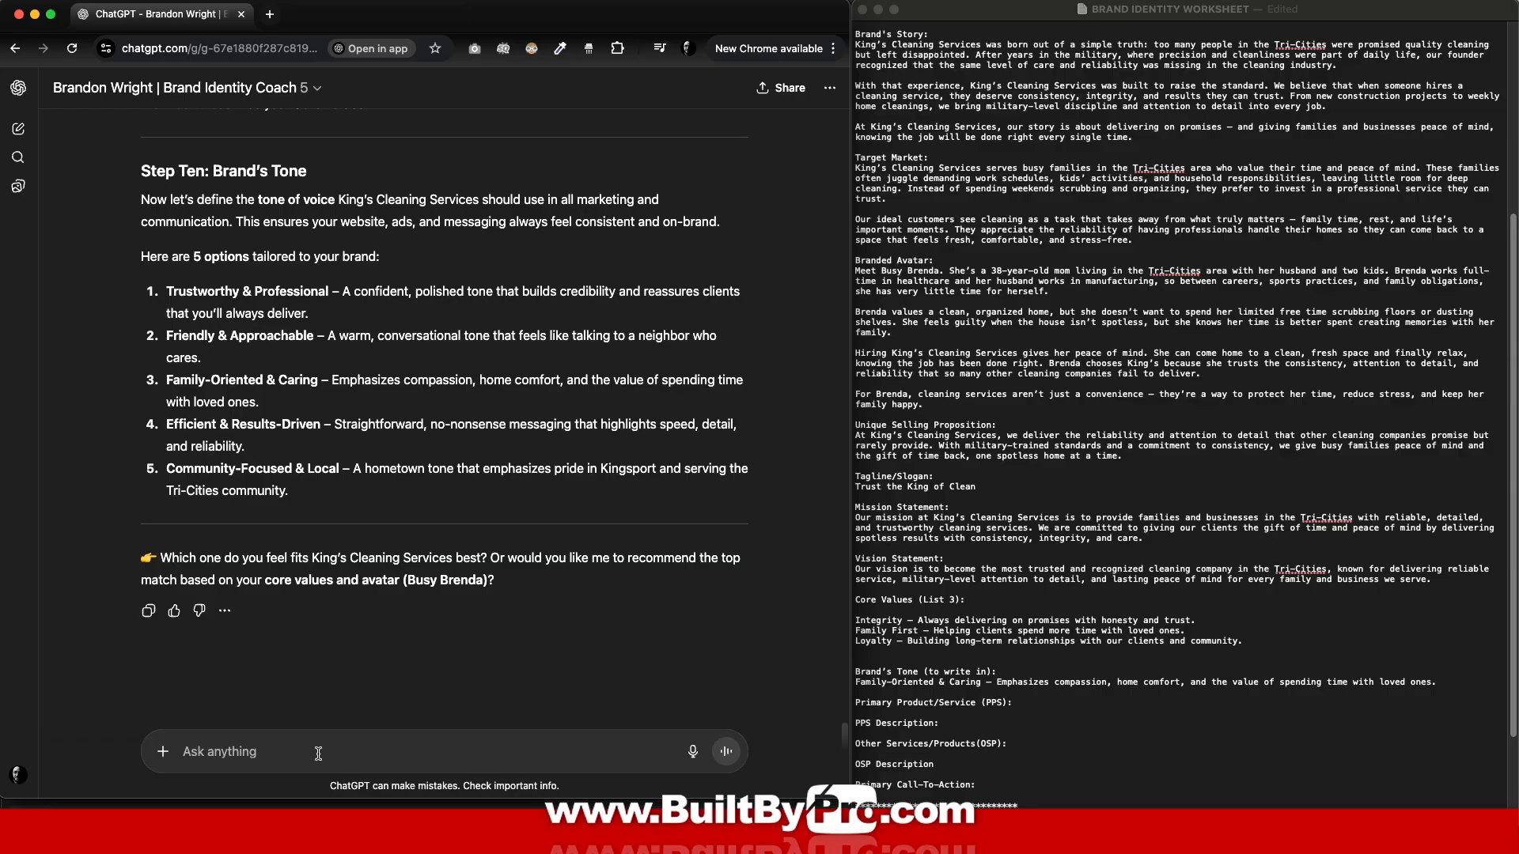
key("super+v")
left_click(724, 754)
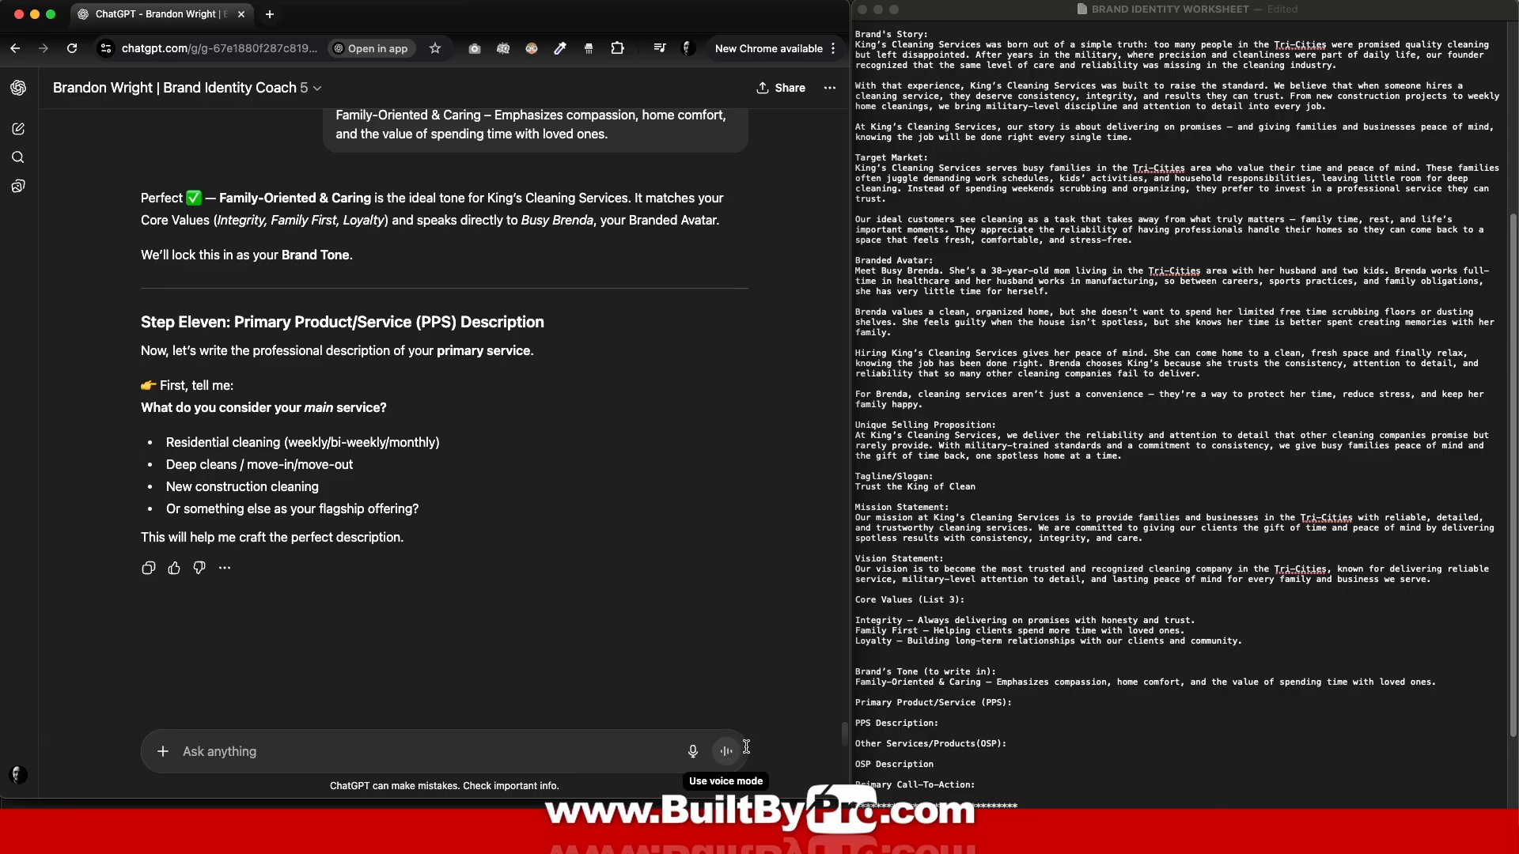
Step: Send Residential Cleaning to ChatGPT as the primary service
type("Residential Cleaning")
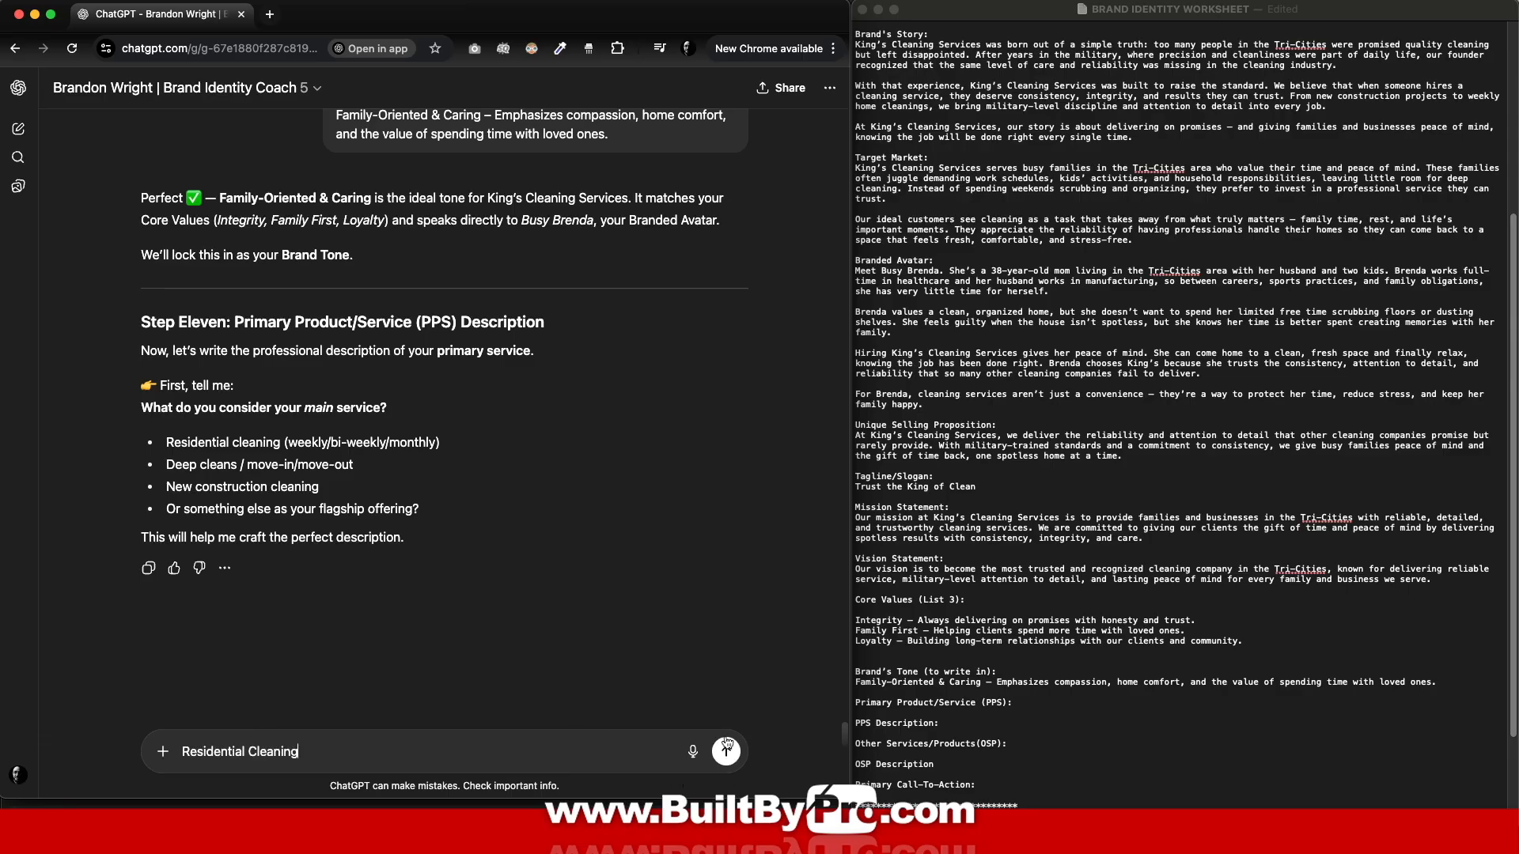
left_click(726, 751)
scroll(1033, 587, "down", 3)
left_click(1032, 582)
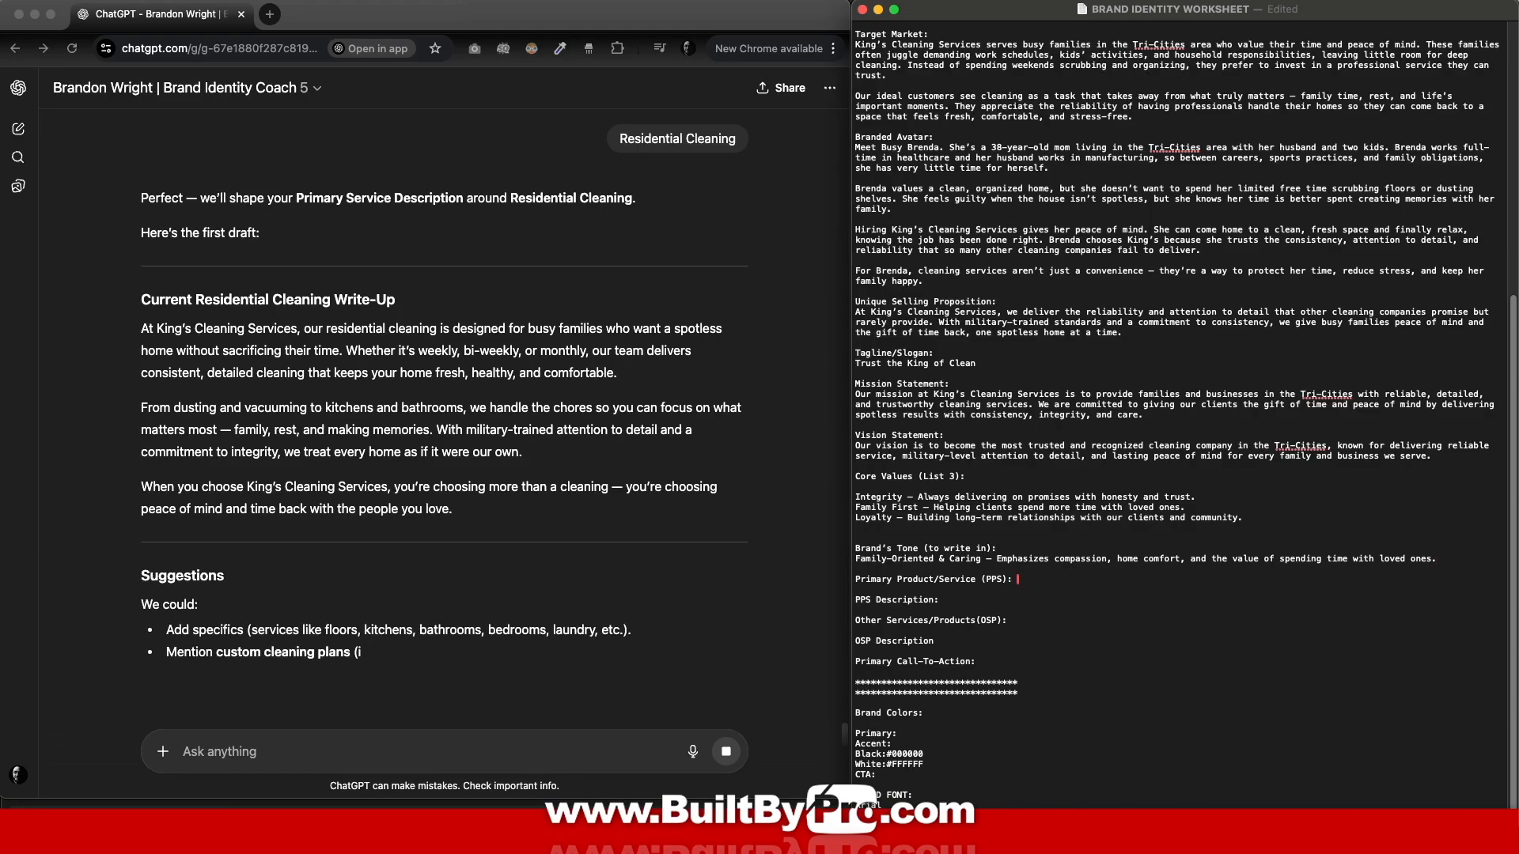
Step: Add Residential Cleaning and its write-up under PPS Description in the worksheet
type("Residential Cleaning")
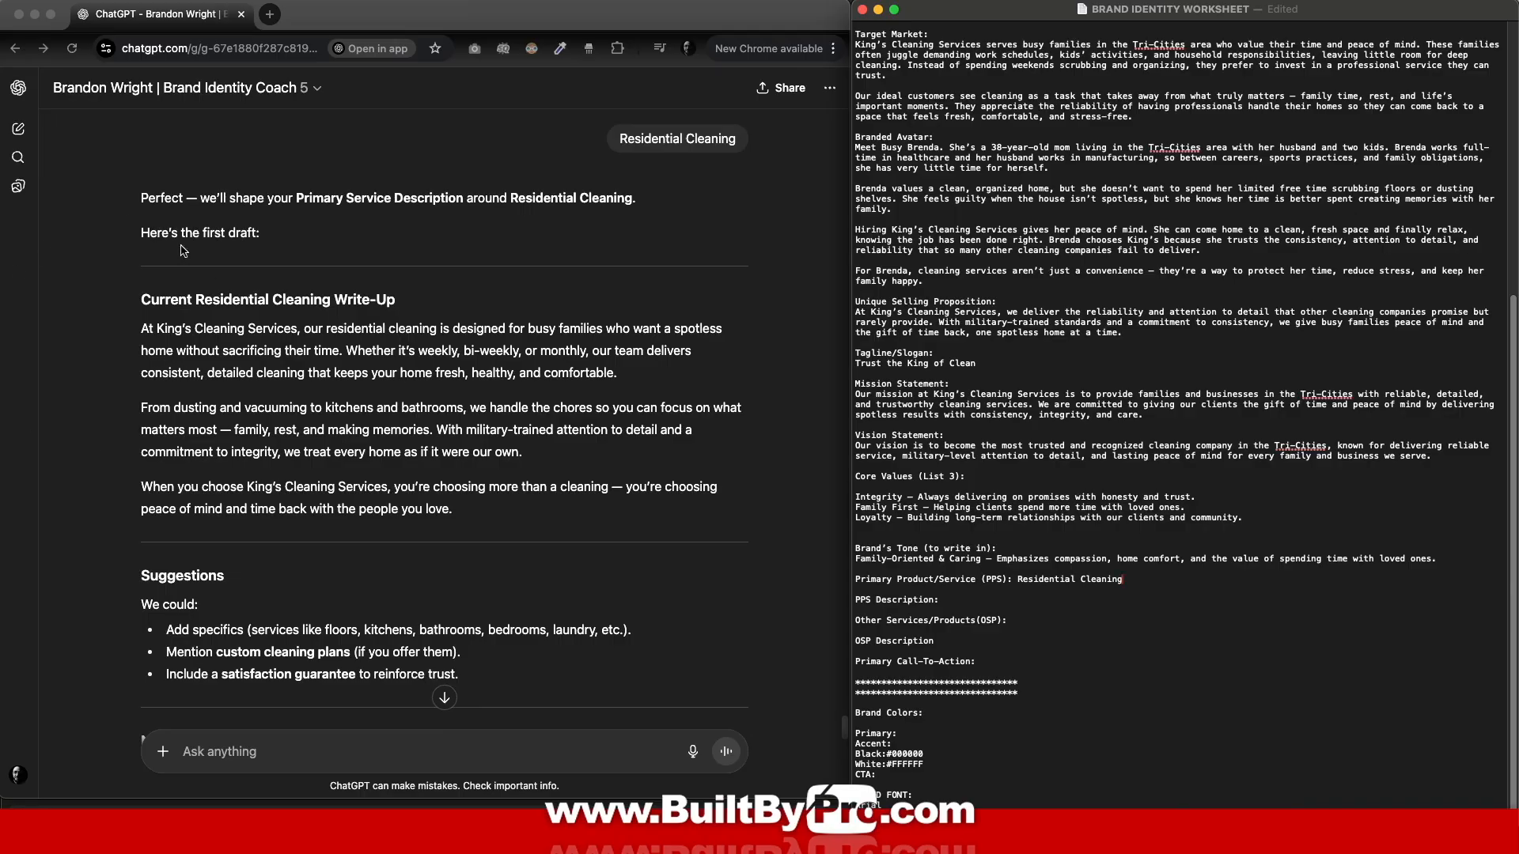
left_click_drag(143, 328, 495, 514)
key("super+c")
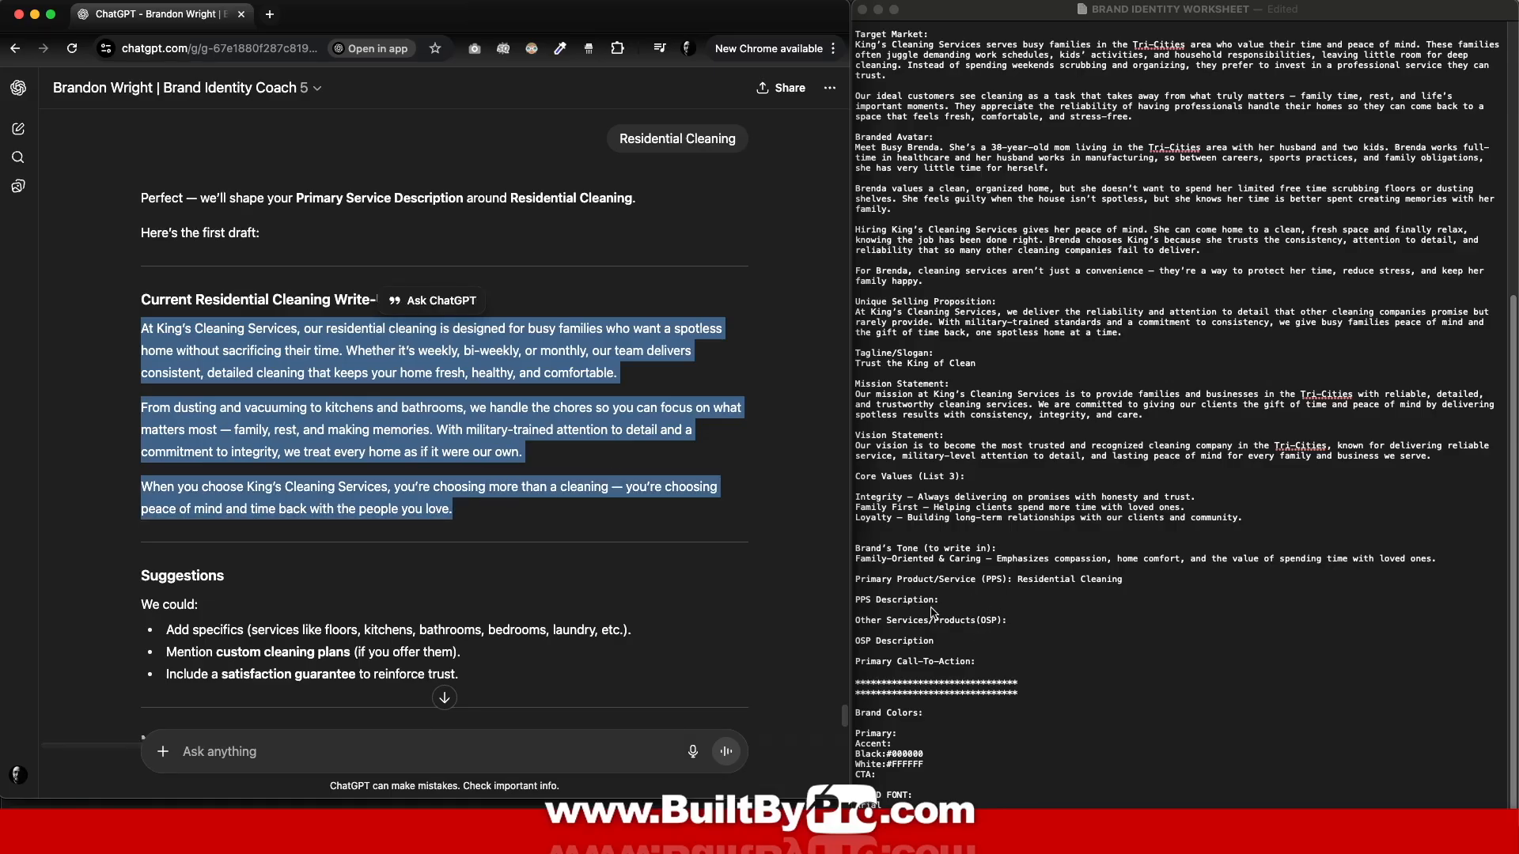
left_click(932, 608)
key("super+v")
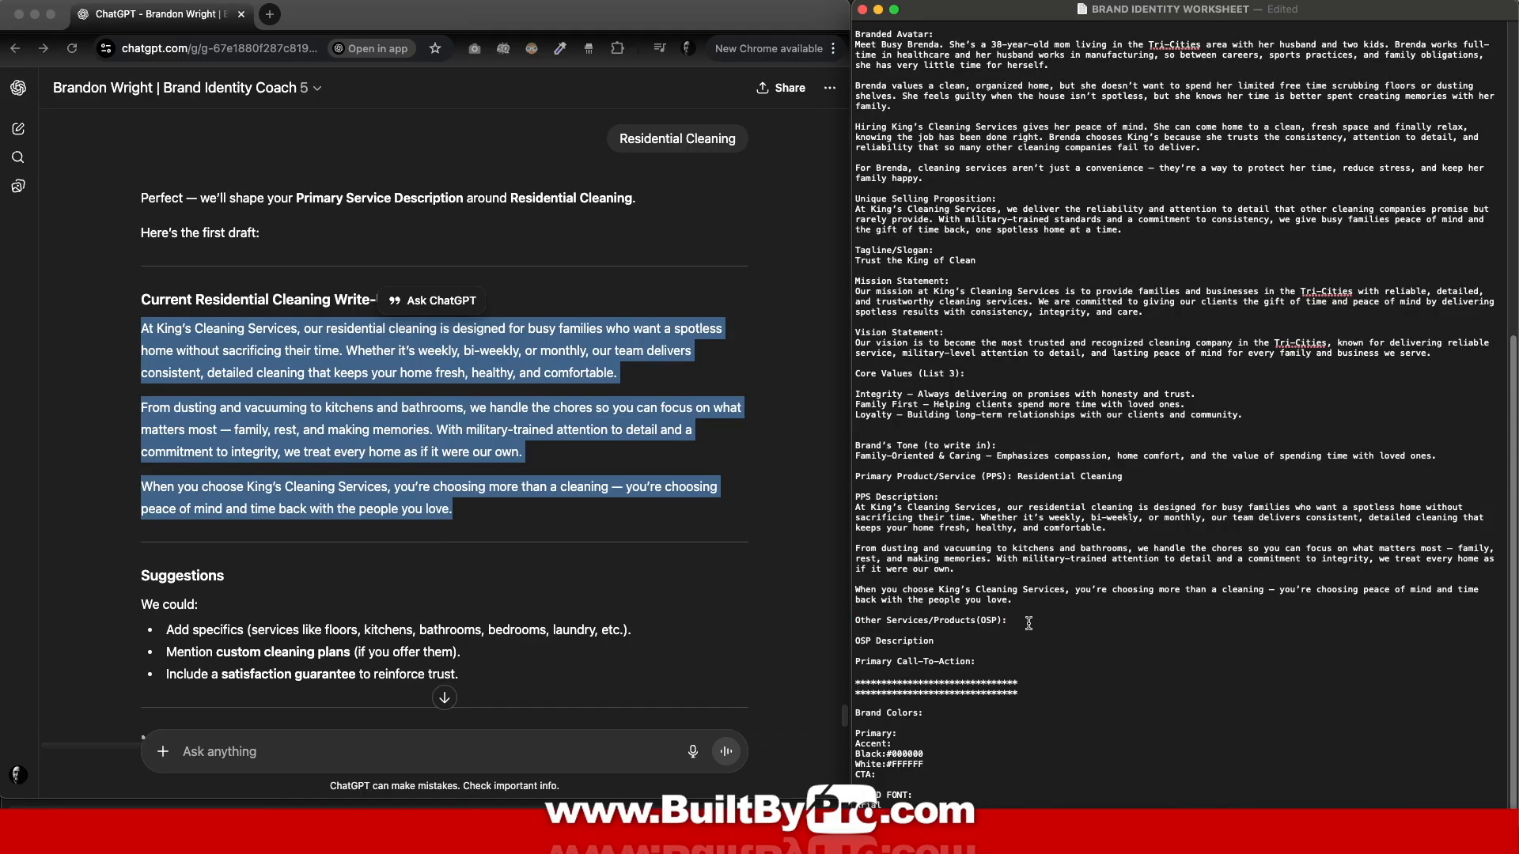
Step: Send Commercial Cleaning to ChatGPT as the other service
type("Commercial Cleaning")
left_click(237, 756)
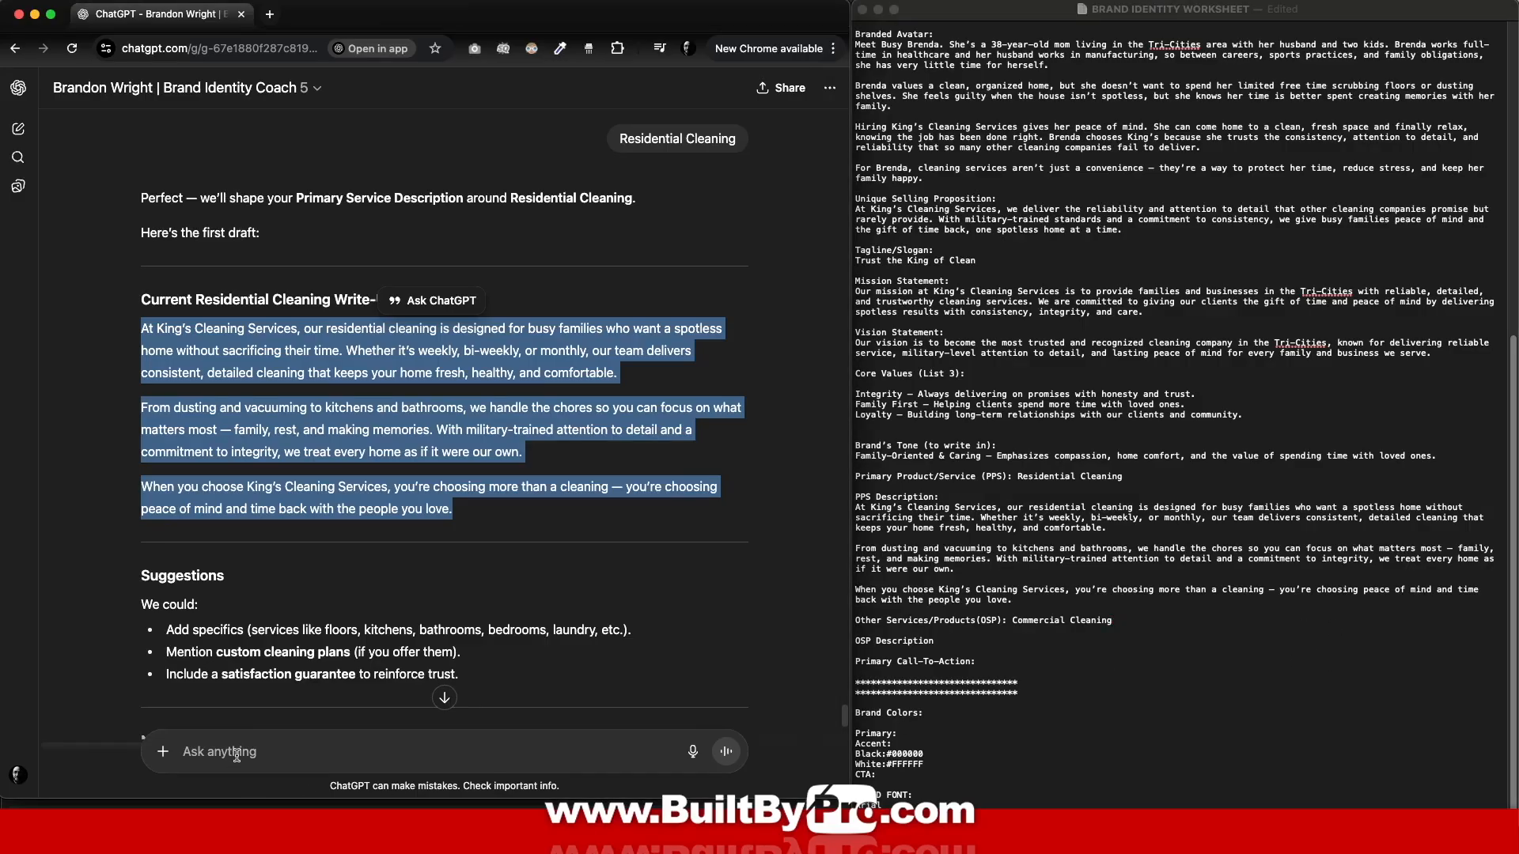
type("Commercial Cleaning")
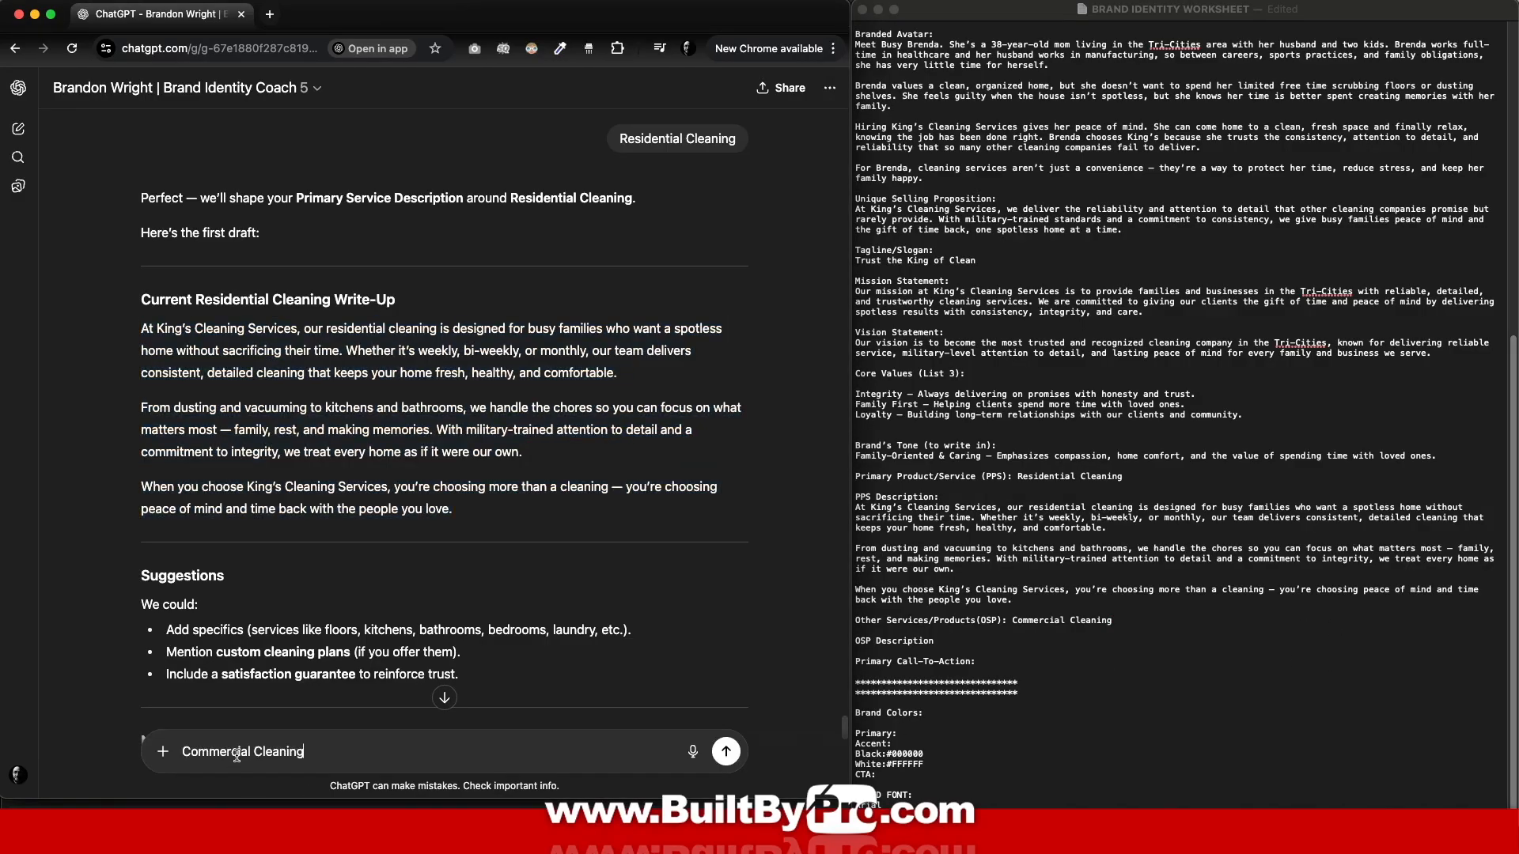
left_click(726, 751)
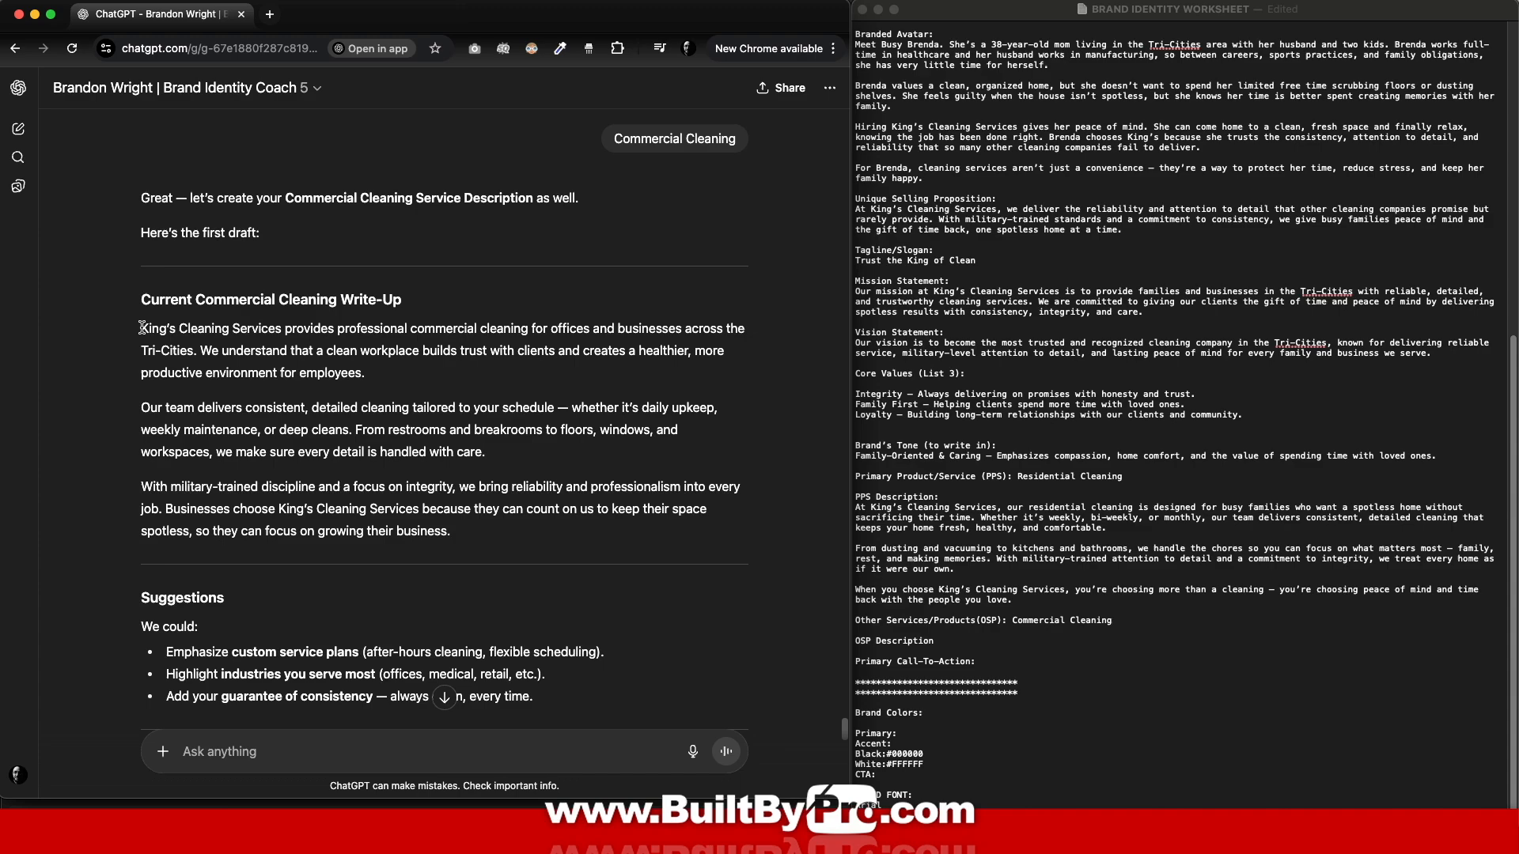
Step: Paste the commercial cleaning write-up under OSP Description, then send 'next'
left_click_drag(141, 328, 451, 531)
key("super+c")
left_click(857, 651)
key("super+v")
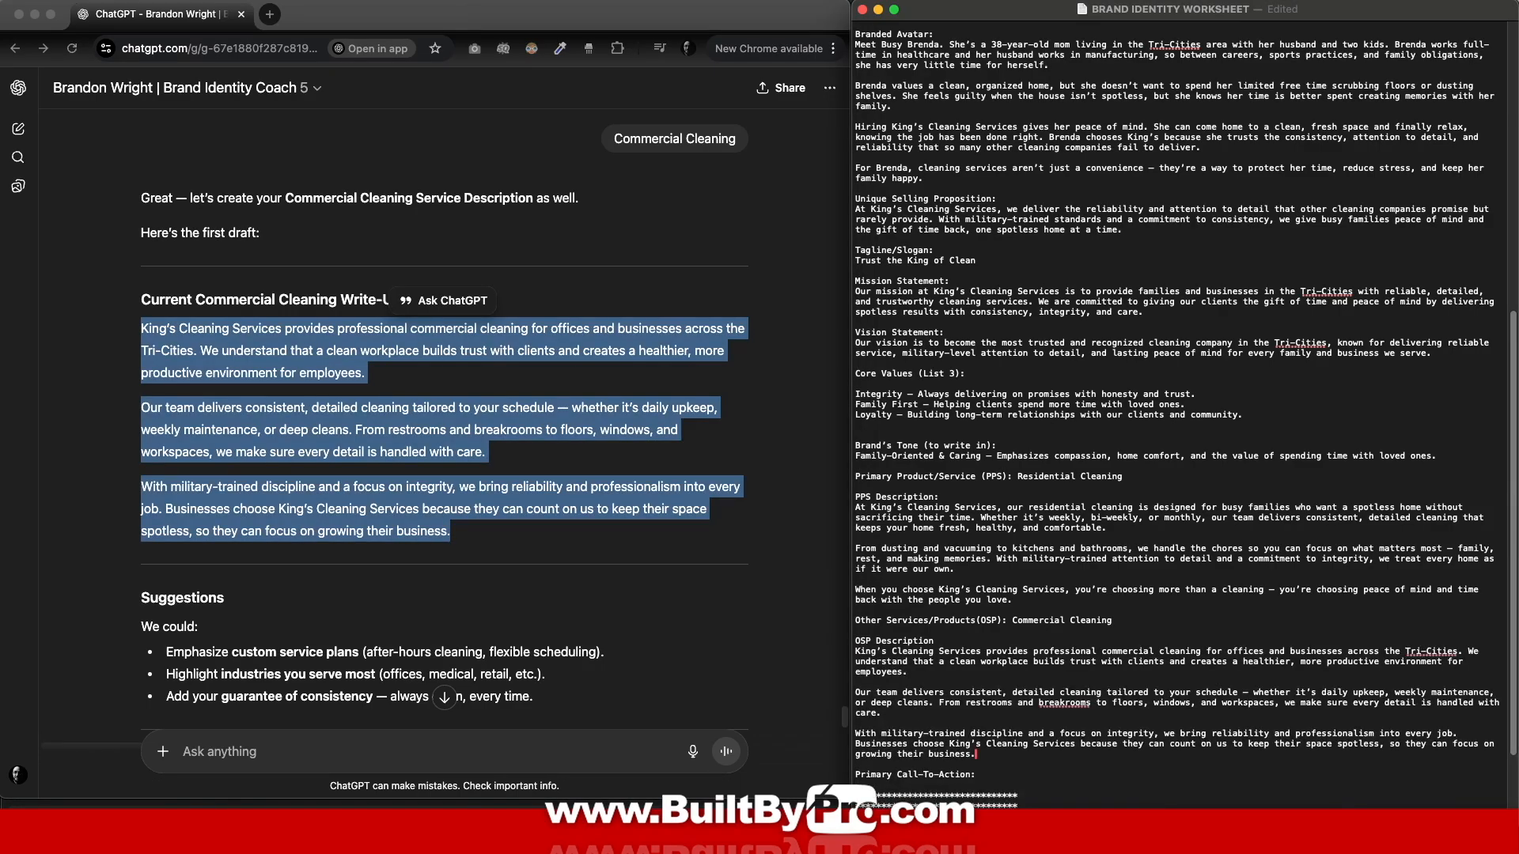
left_click(282, 749)
type("next")
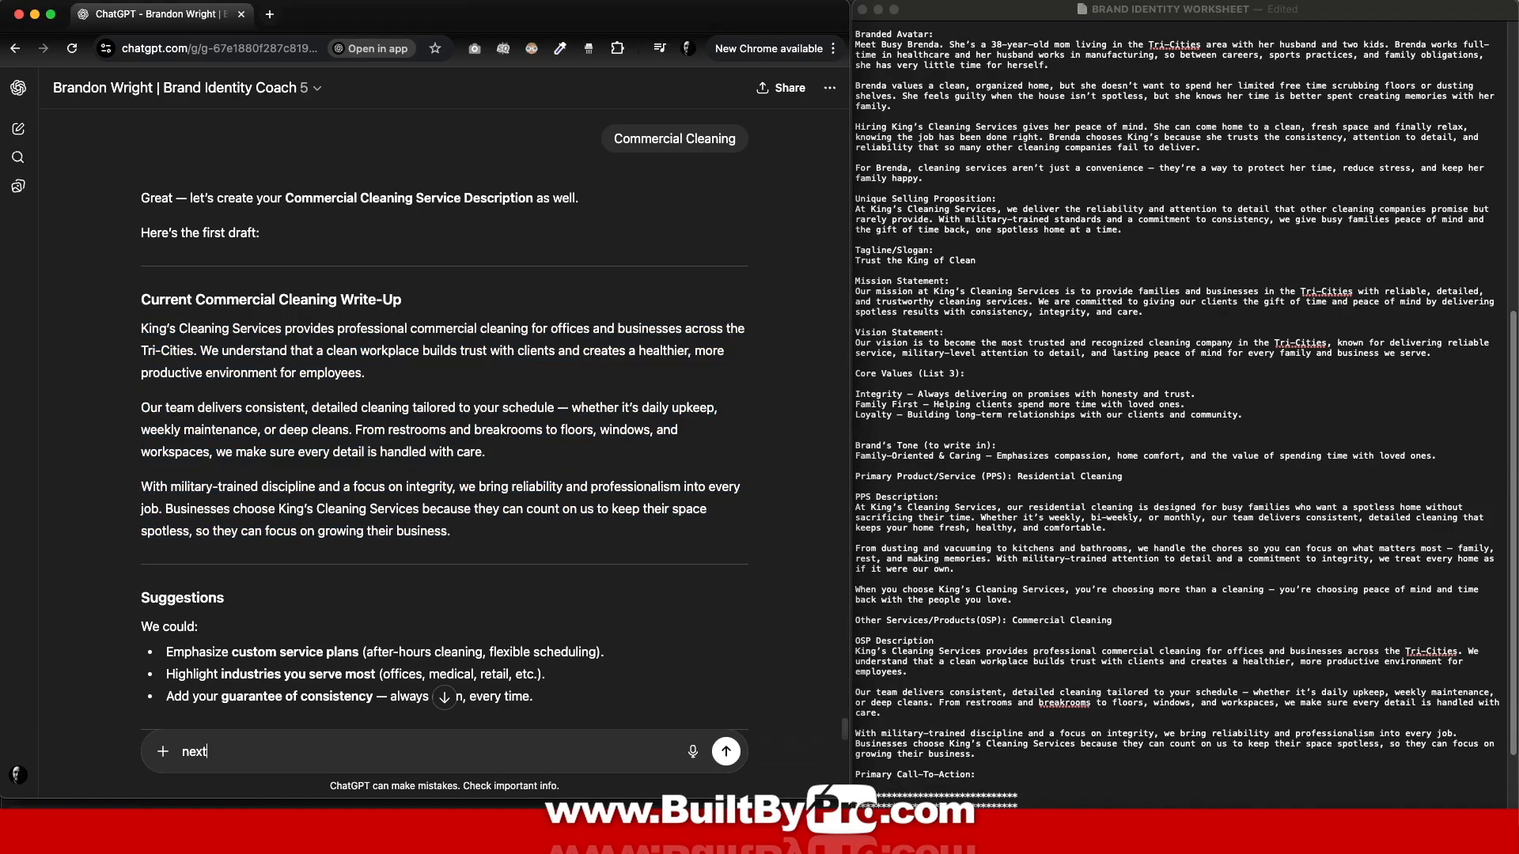
left_click(726, 753)
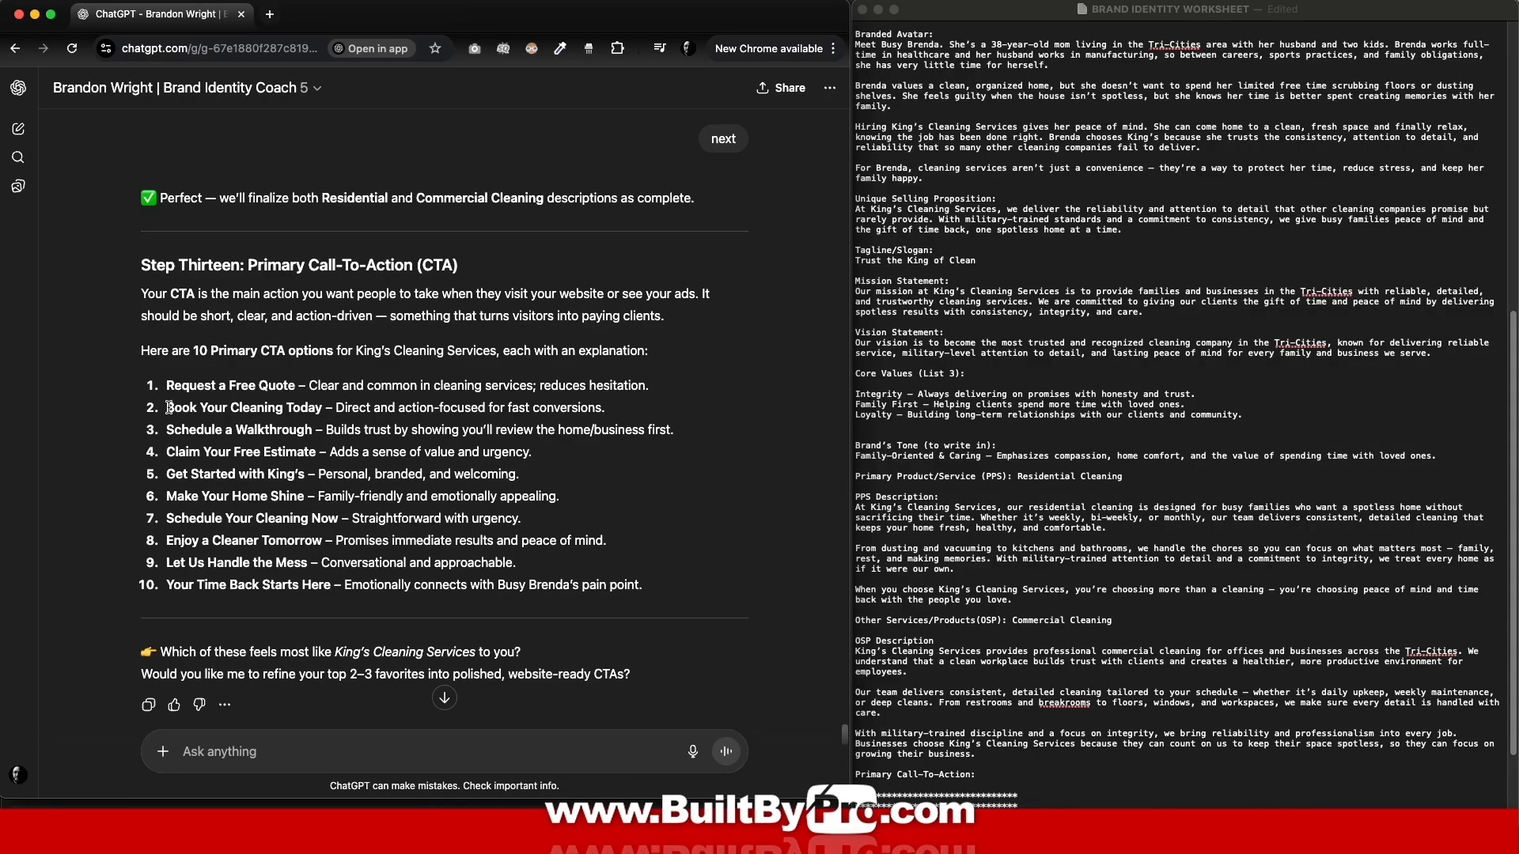
Step: Put 'Book Your Cleaning Today' under Primary Call-To-Action and send it as the chosen CTA
left_click_drag(169, 408, 320, 407)
left_click(1003, 669)
scroll(1003, 669, "down", 3)
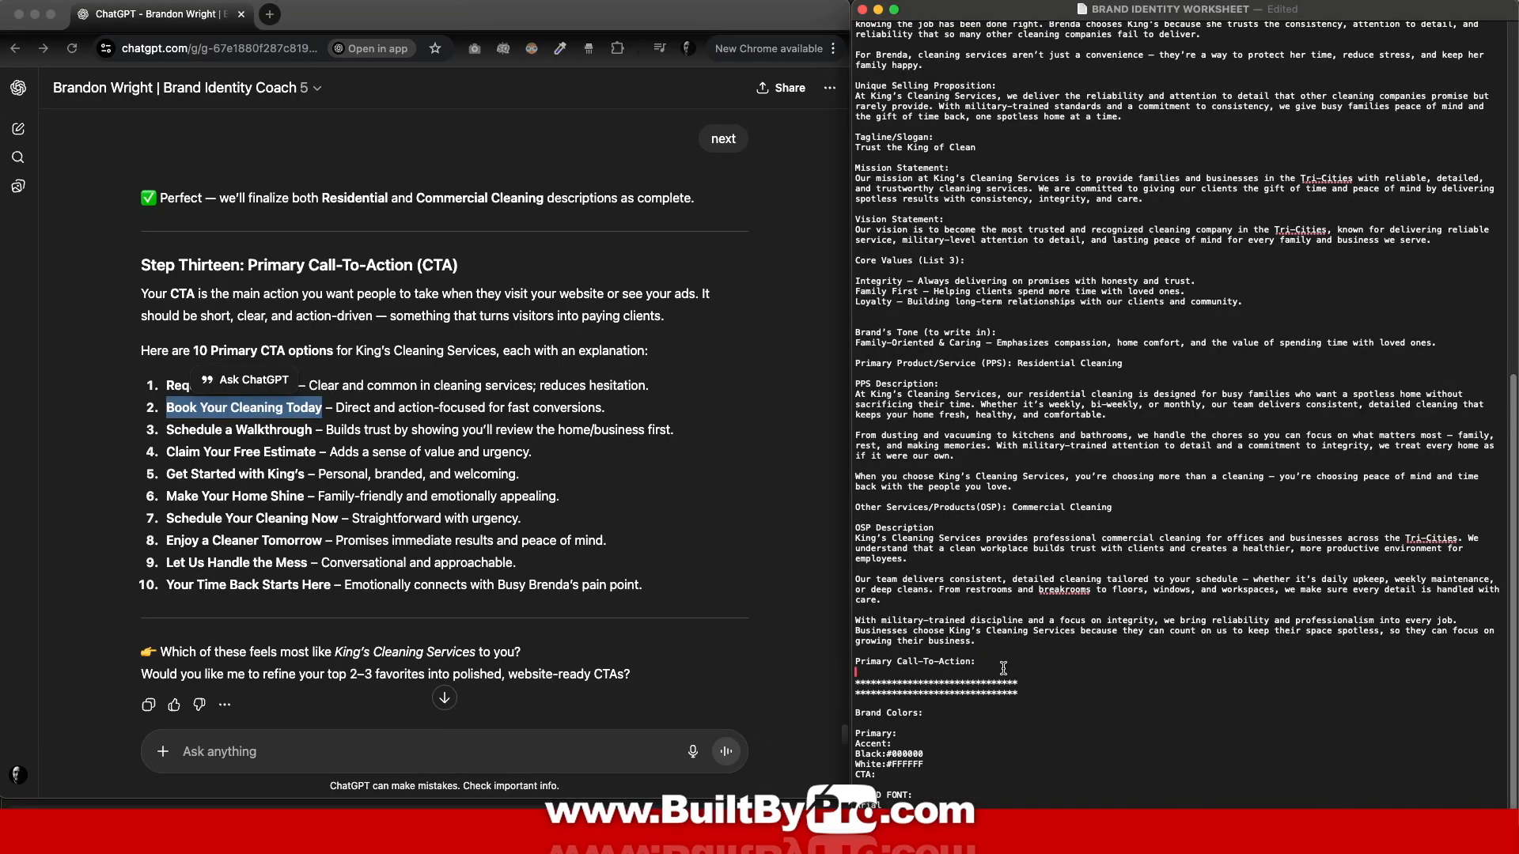
key("super+v")
key("Return")
left_click(233, 750)
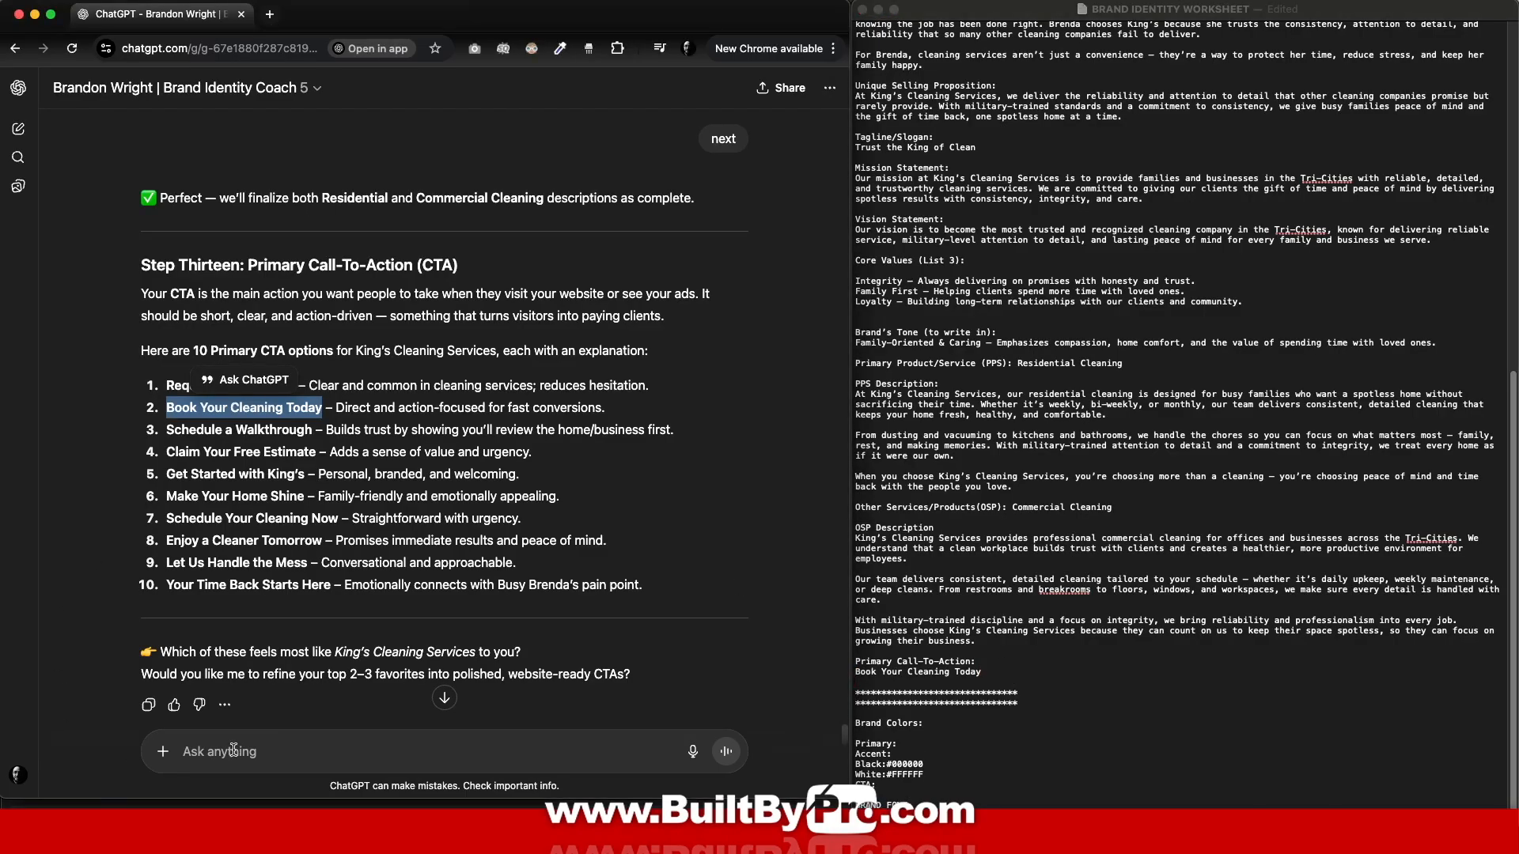
left_click(234, 750)
key("super+v")
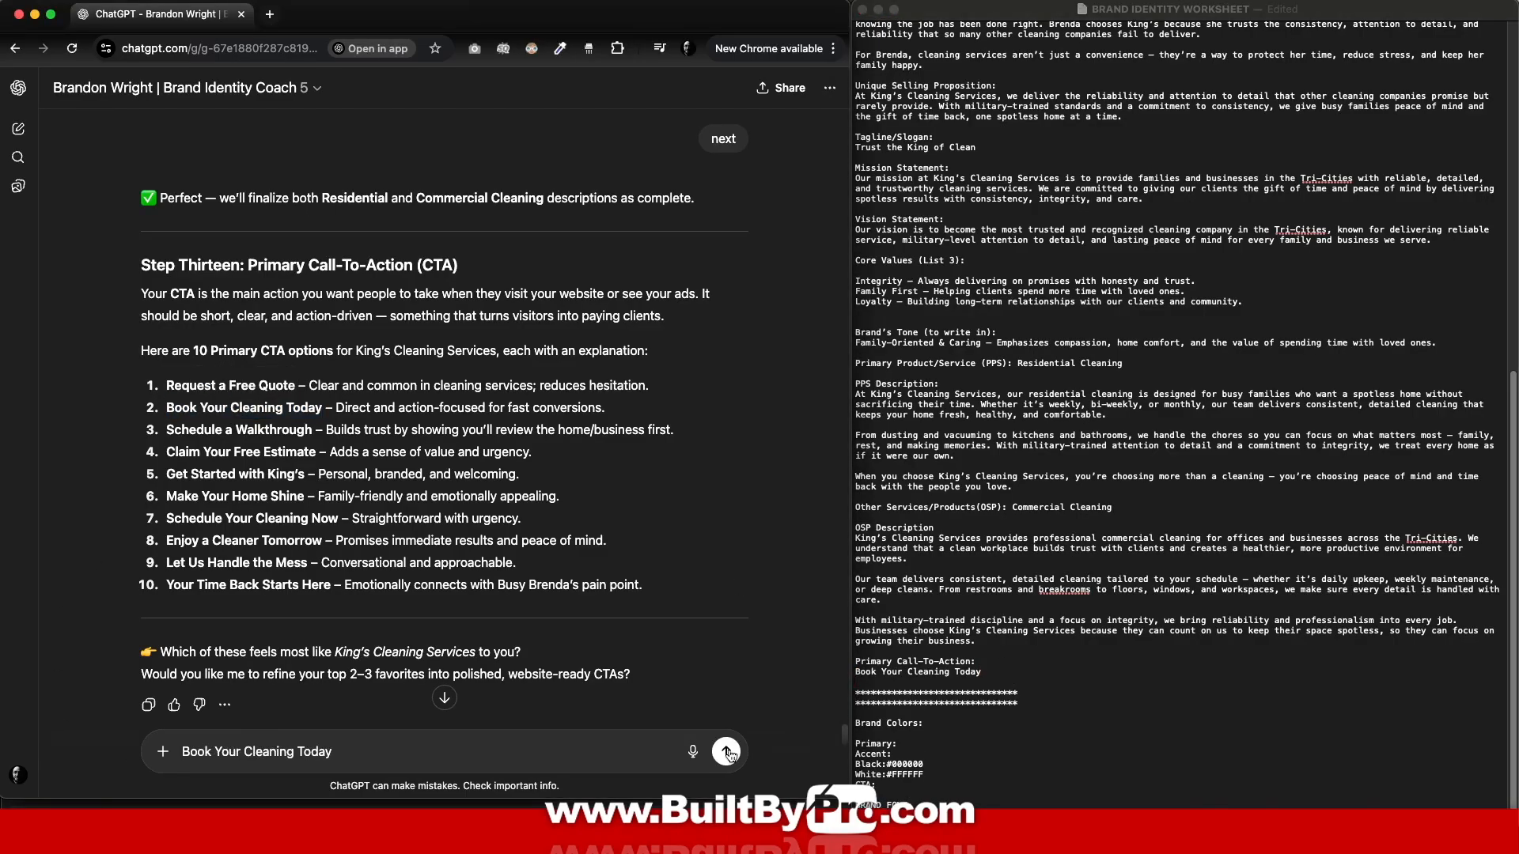
key("Return")
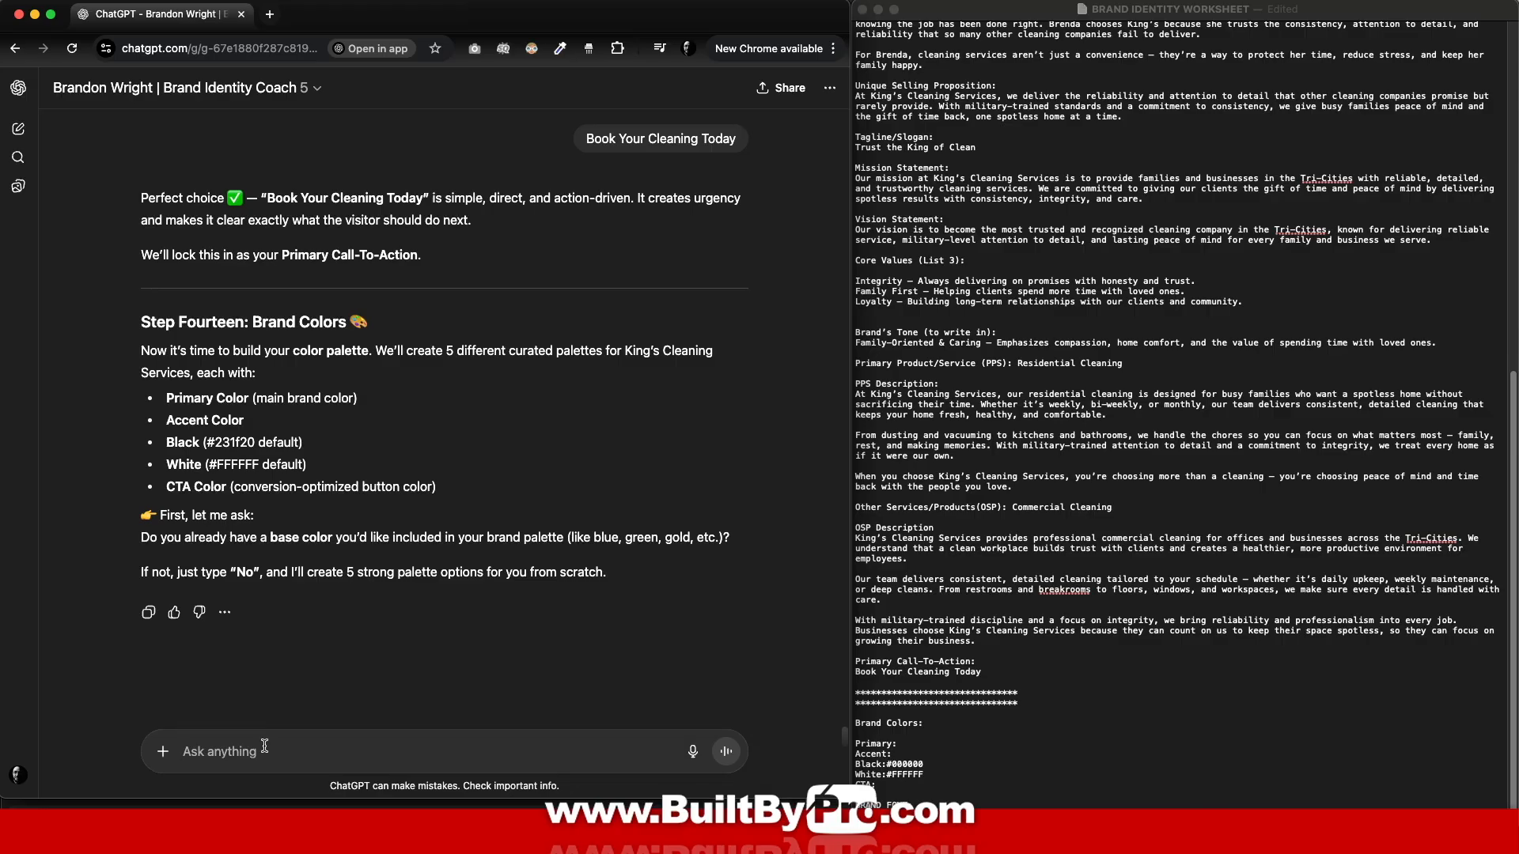
Step: Ask for palettes based on blue, then reply with 'Crystal Clean Palette' as the choice
type("blue")
key("Return")
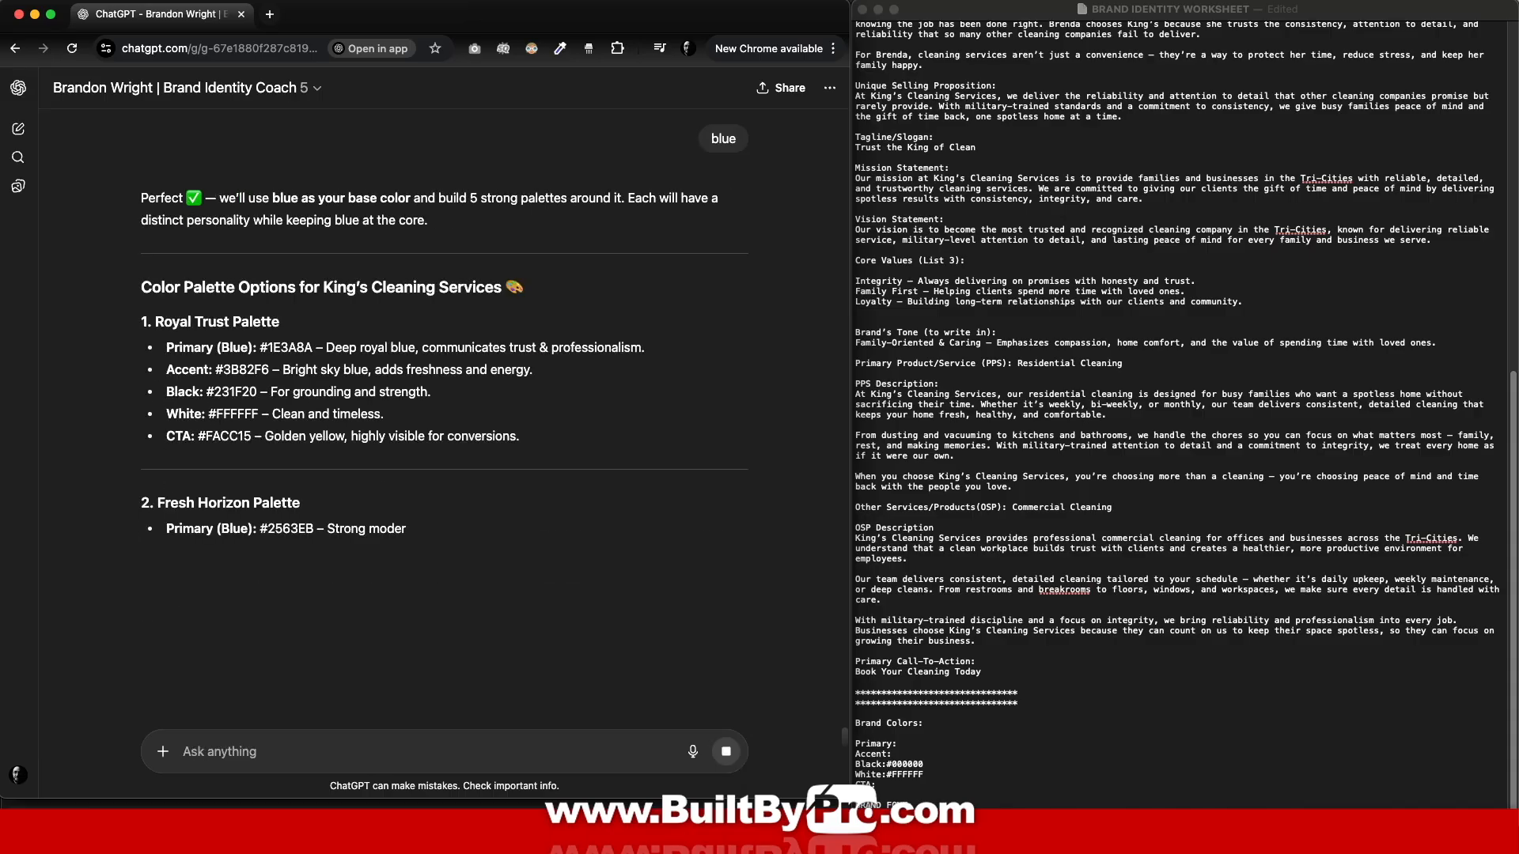
scroll(494, 523, "down", 5)
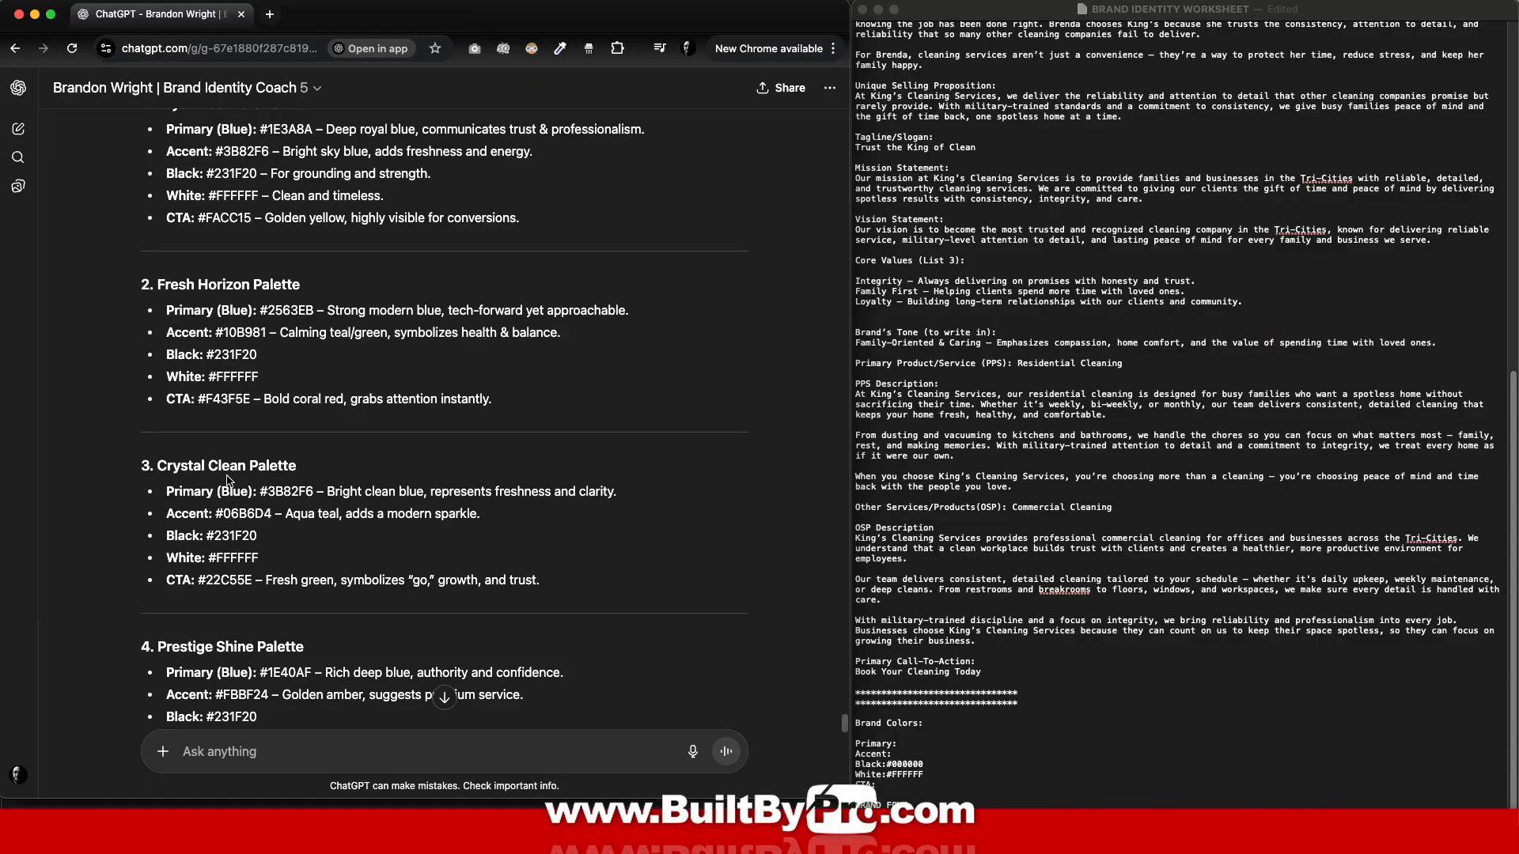
left_click_drag(162, 464, 319, 468)
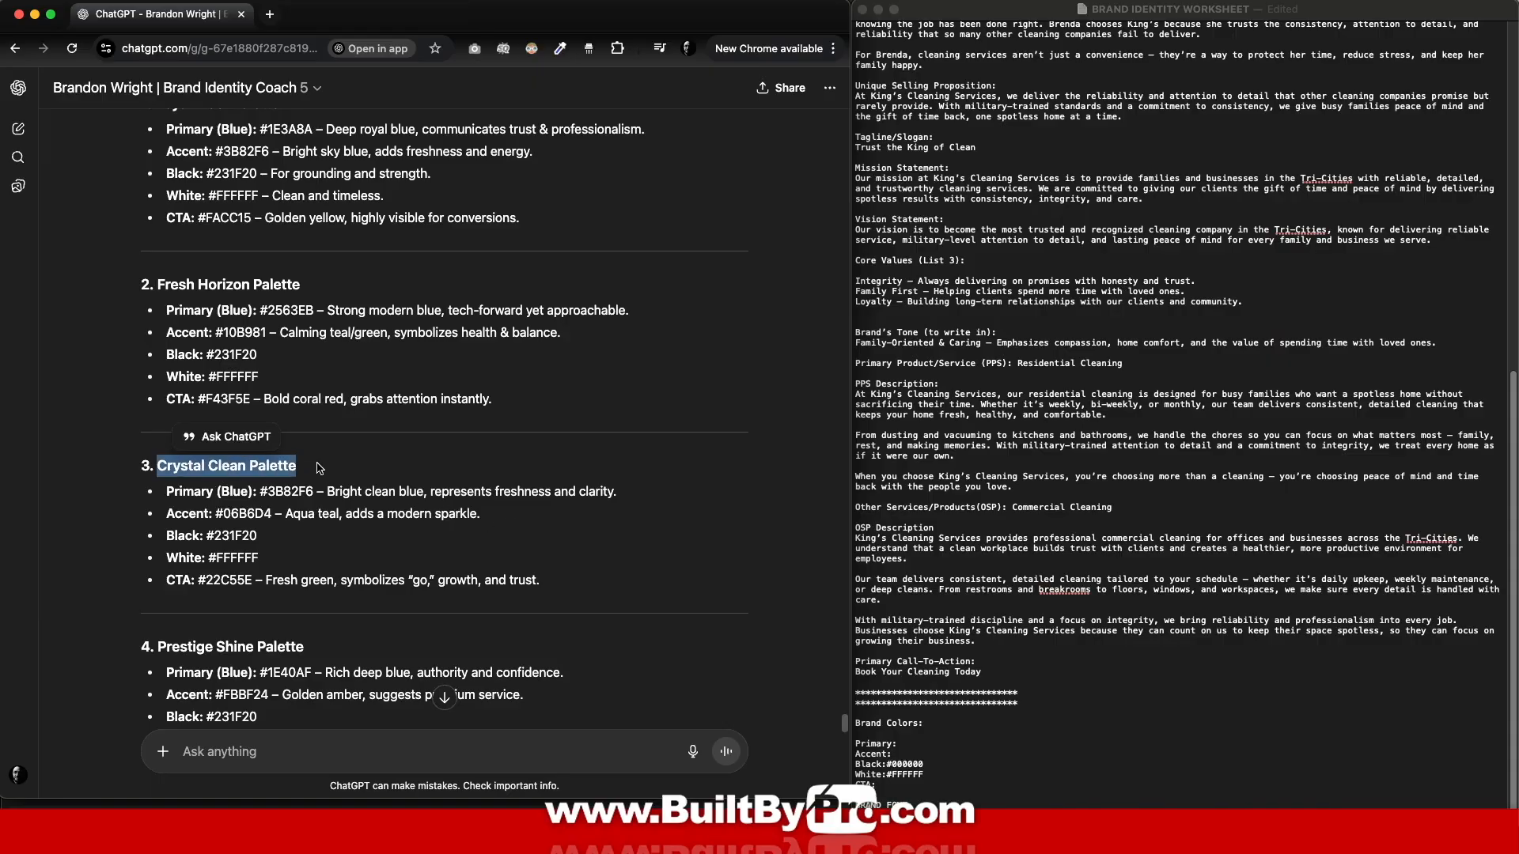
left_click(297, 758)
key("super+v")
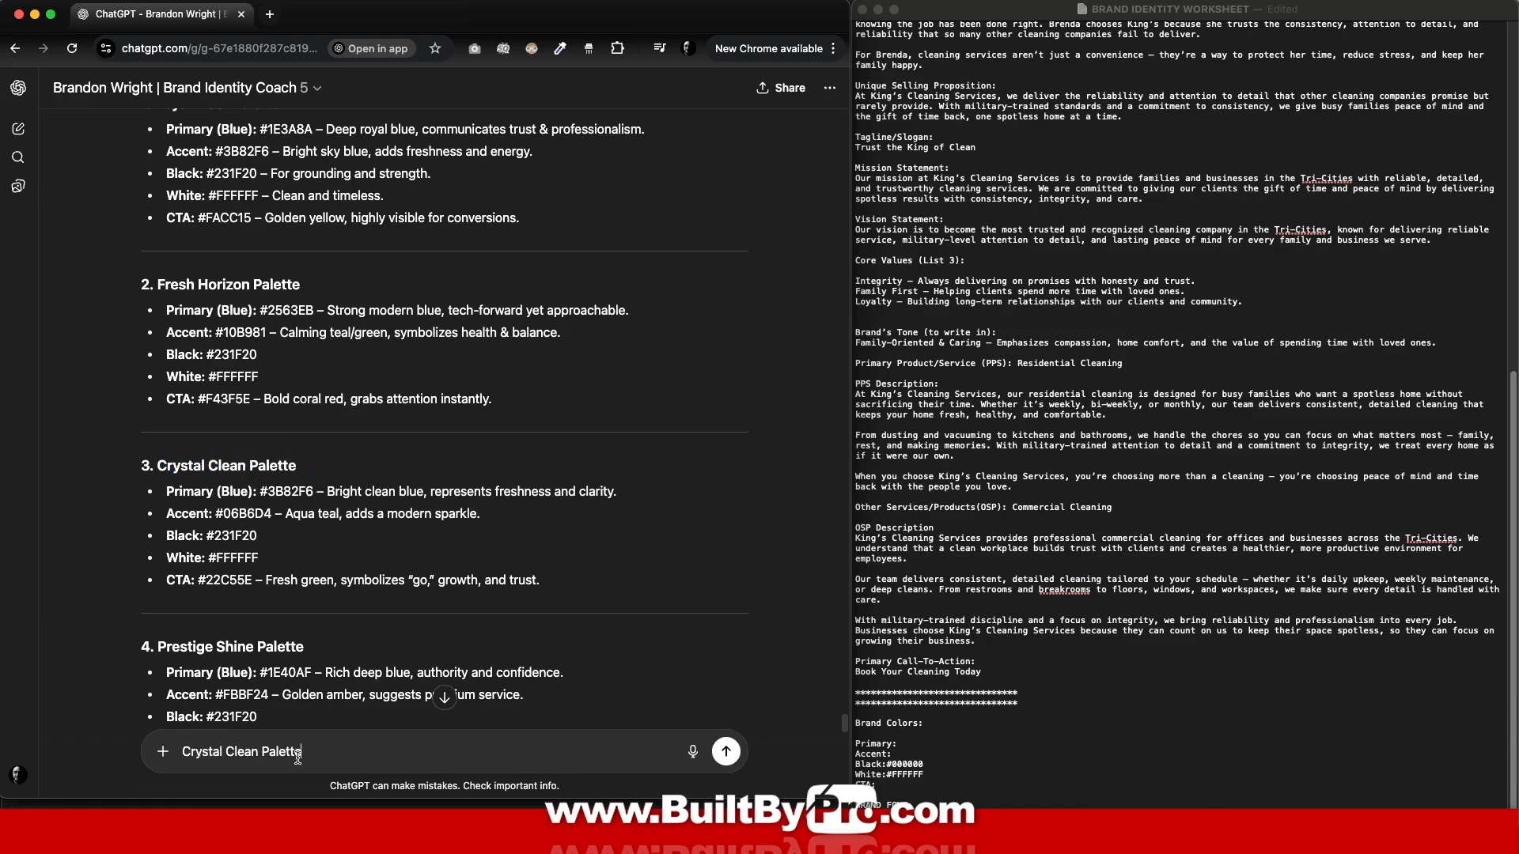
key("Return")
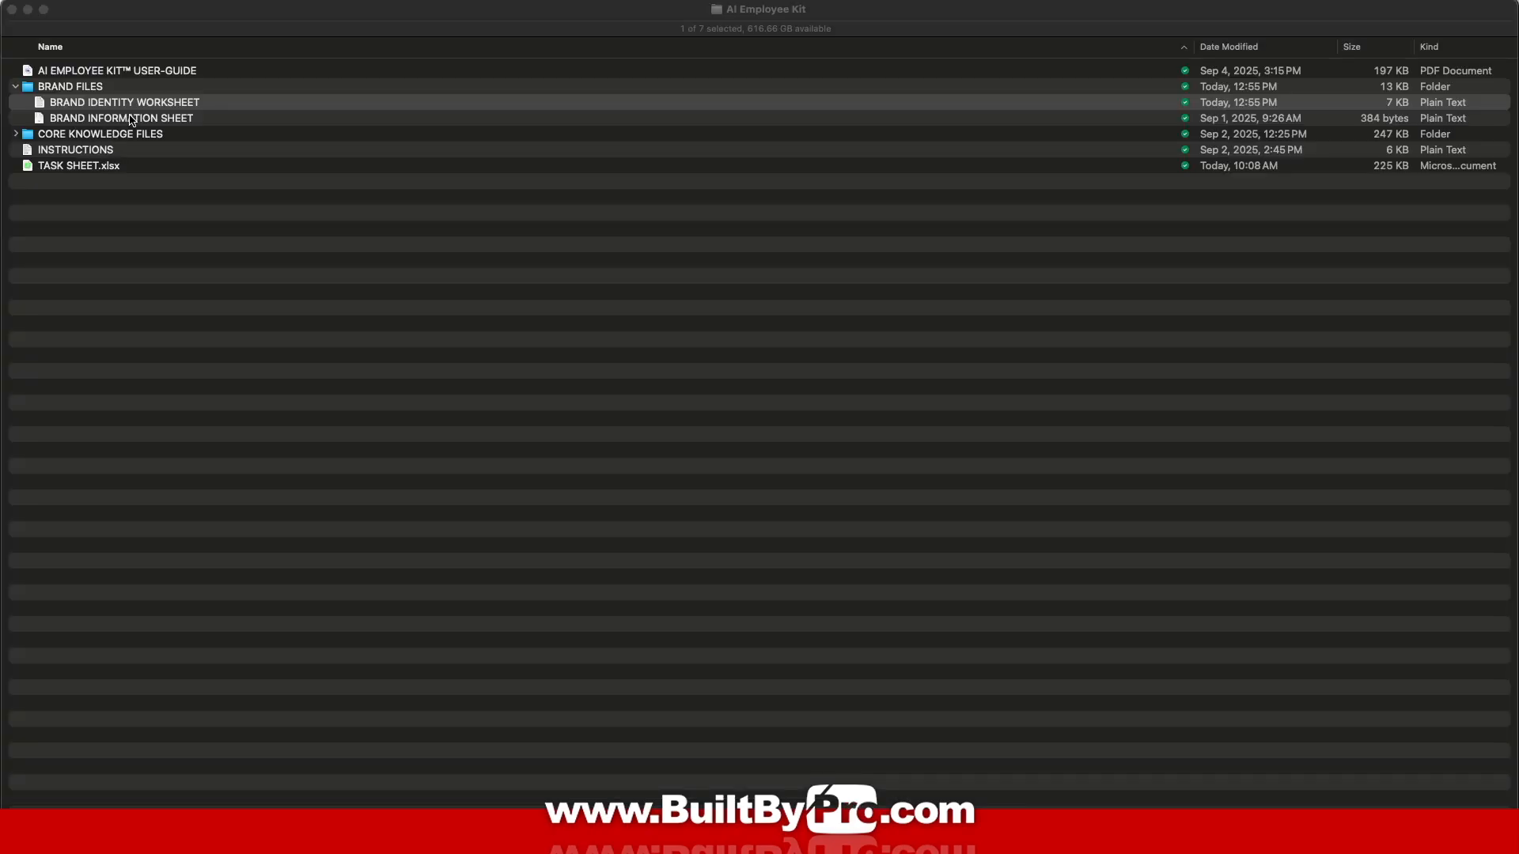
double_click(131, 119)
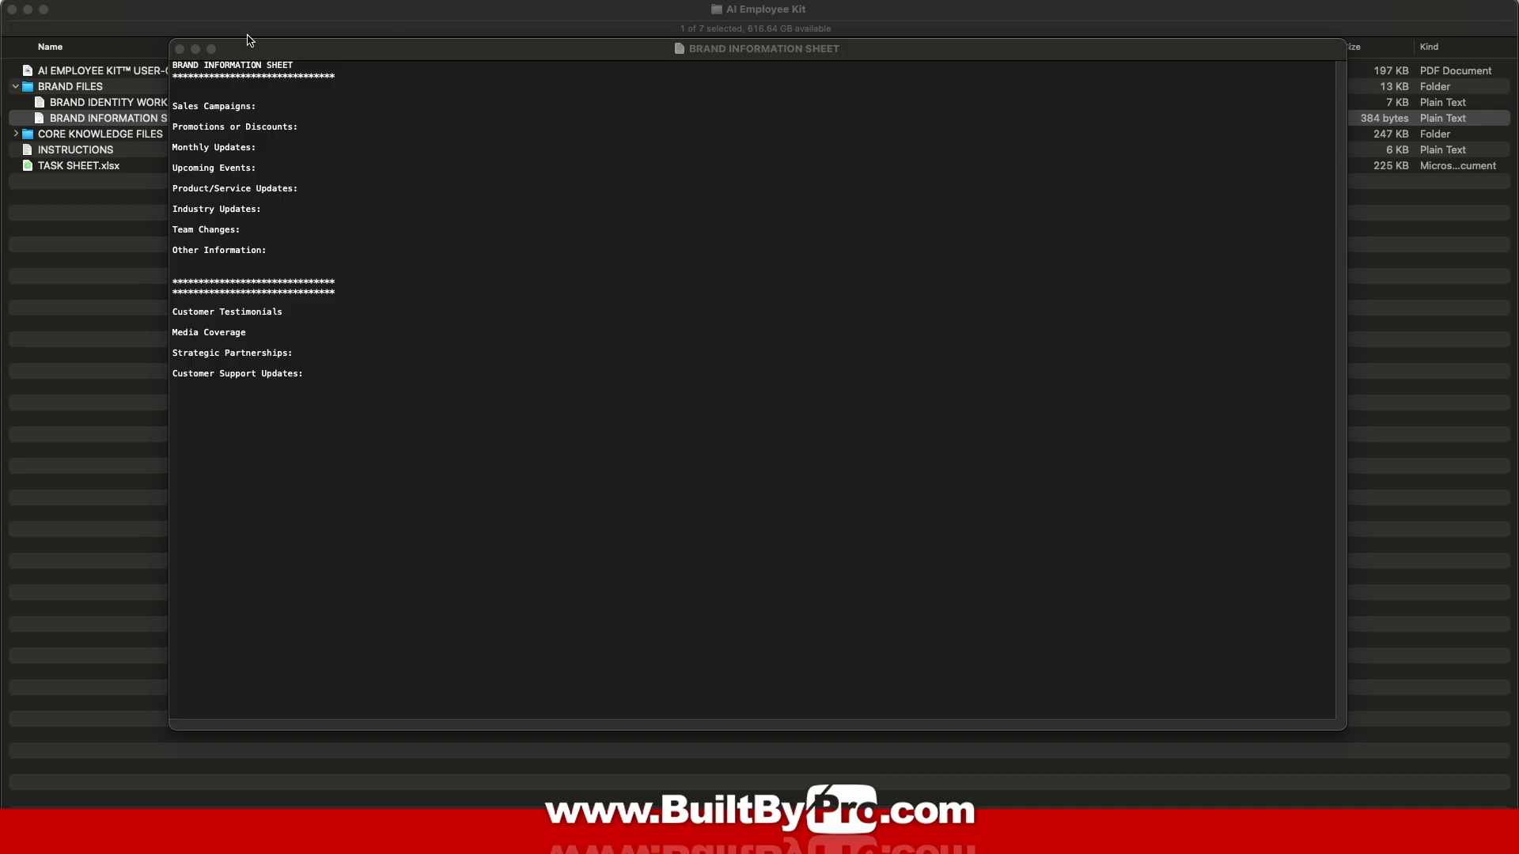
left_click(179, 50)
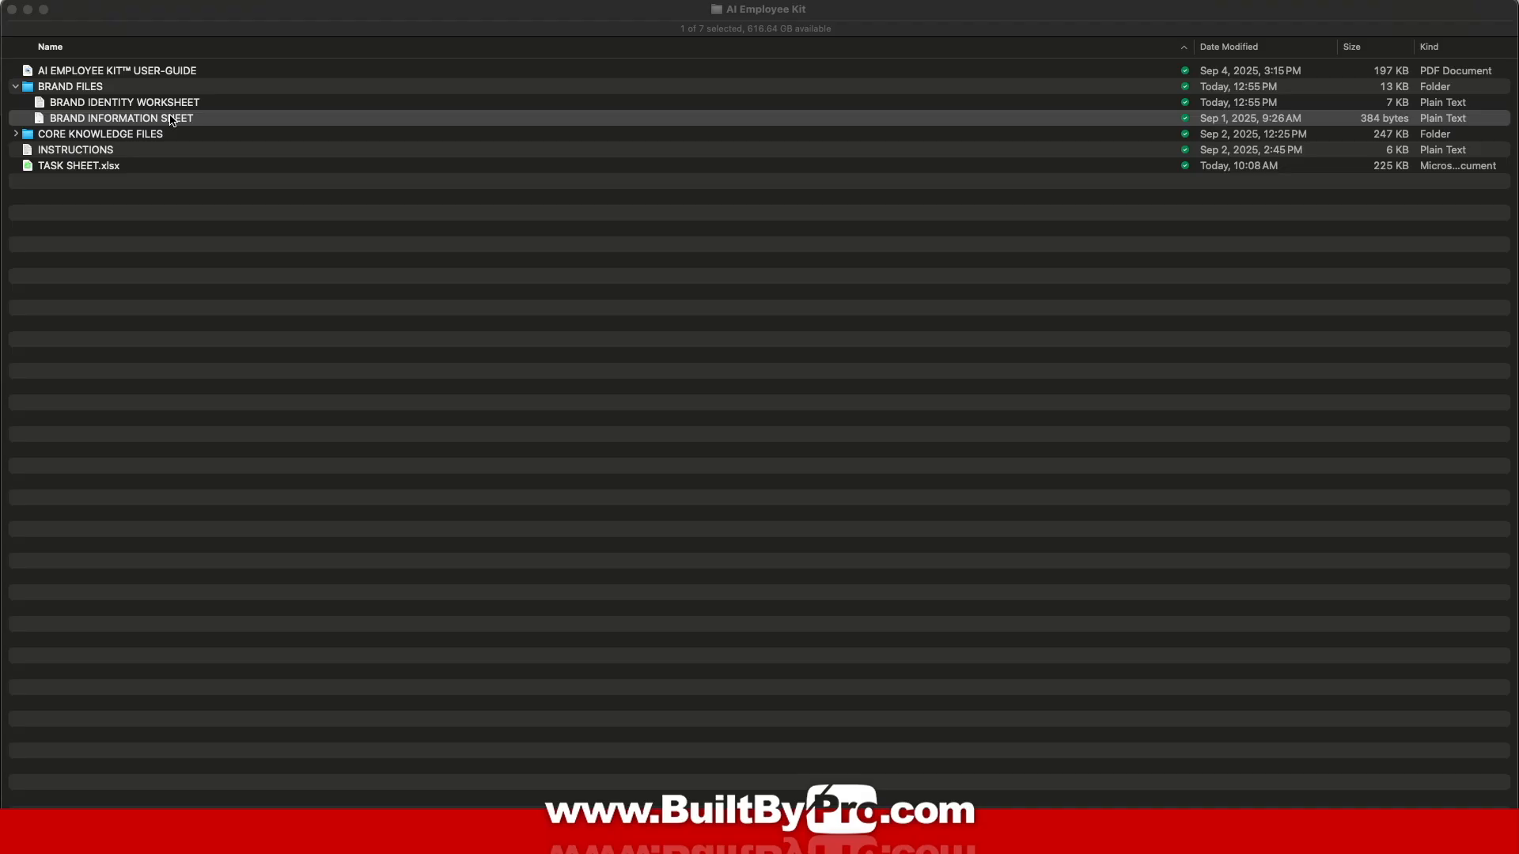
left_click(193, 226)
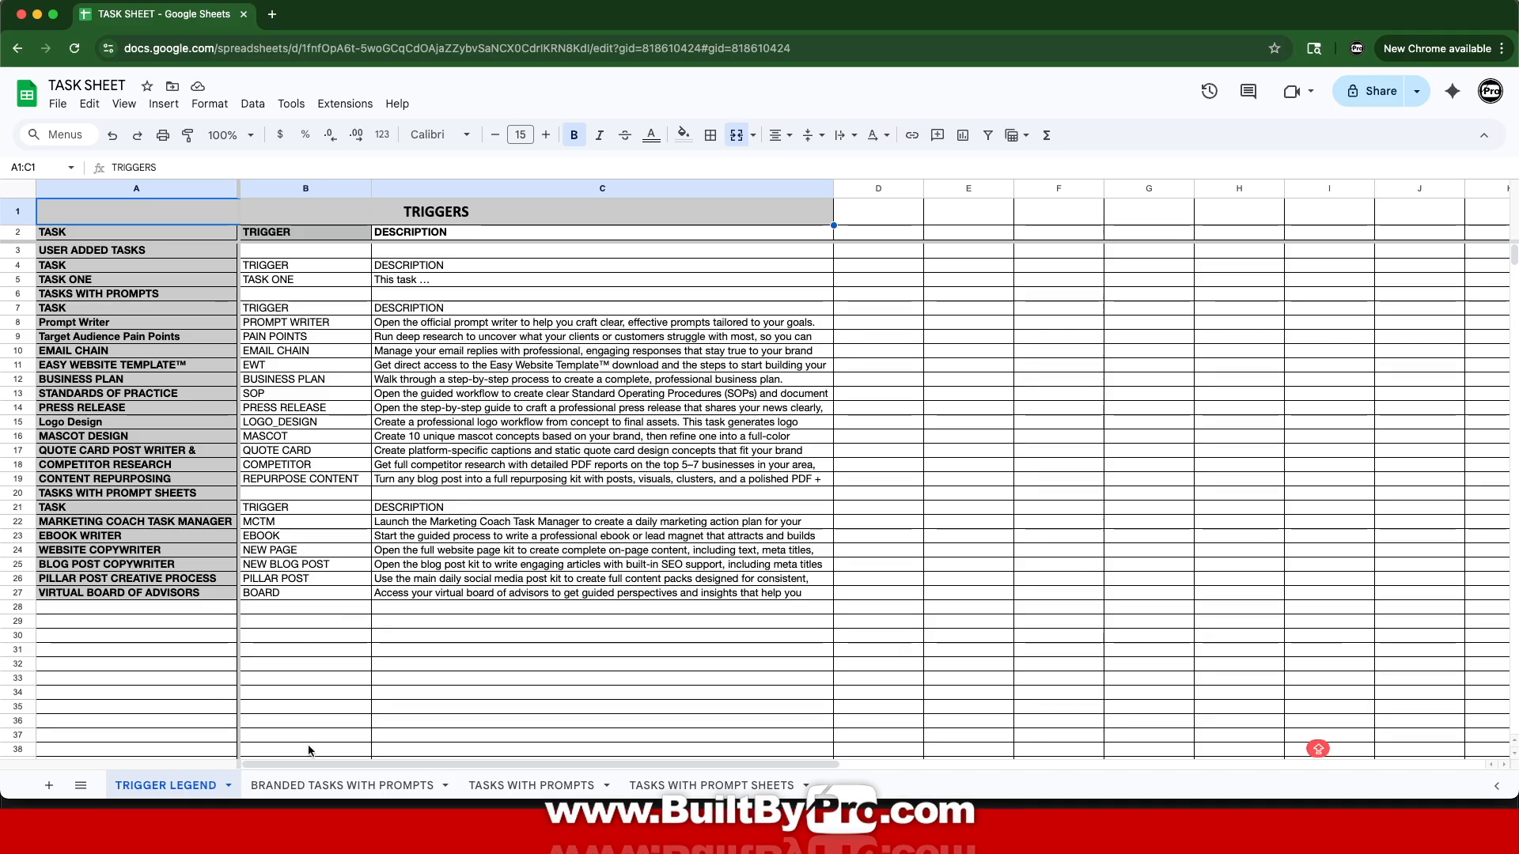
Step: Cycle the sheet tabs back to BRANDED TASKS WITH PROMPTS and open the guide's task-prompt GPT link
left_click(321, 793)
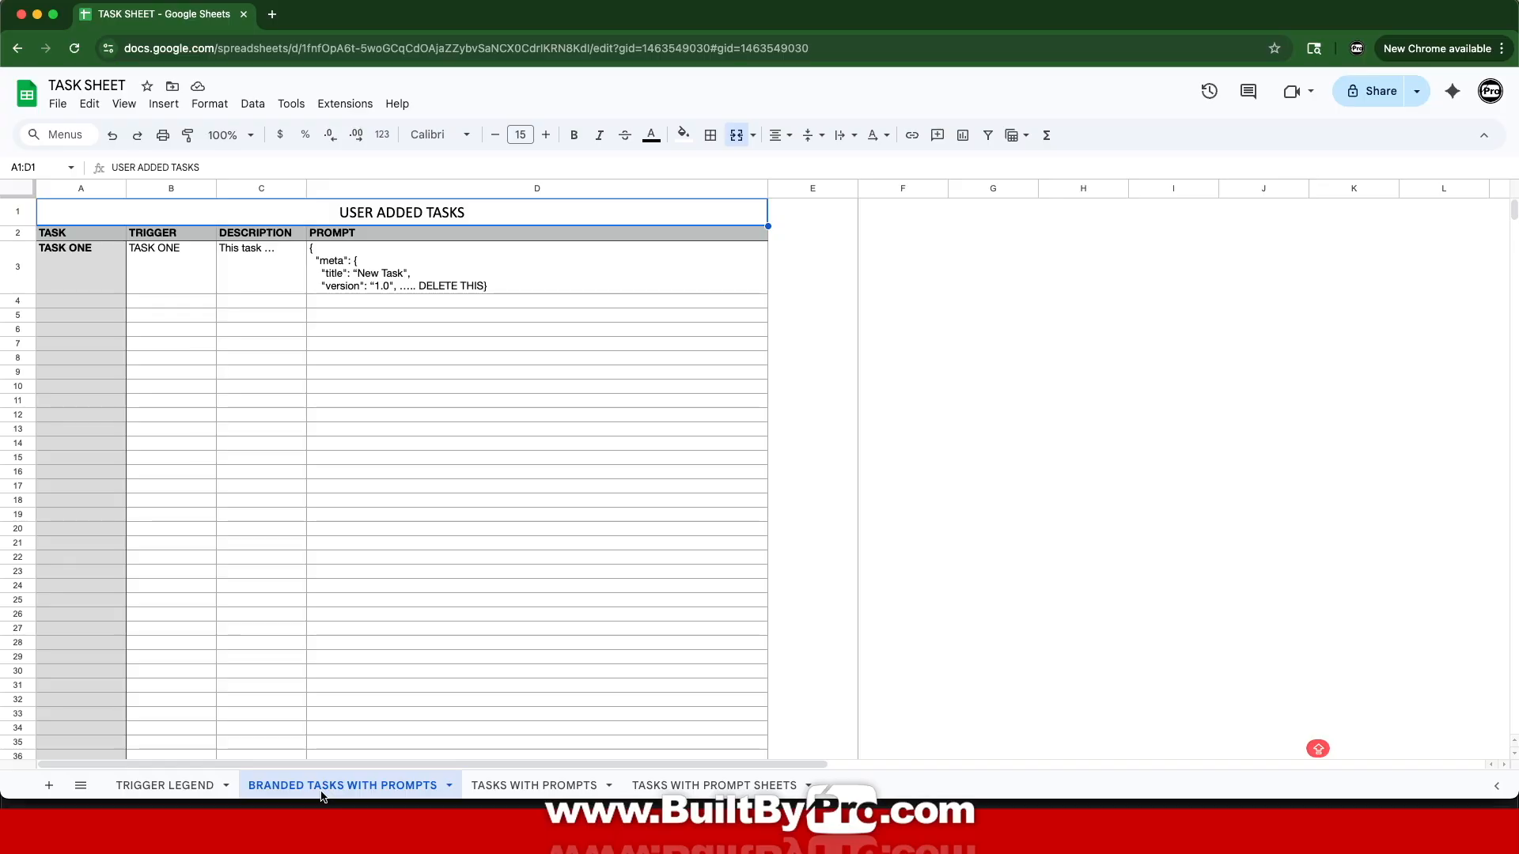
left_click(529, 791)
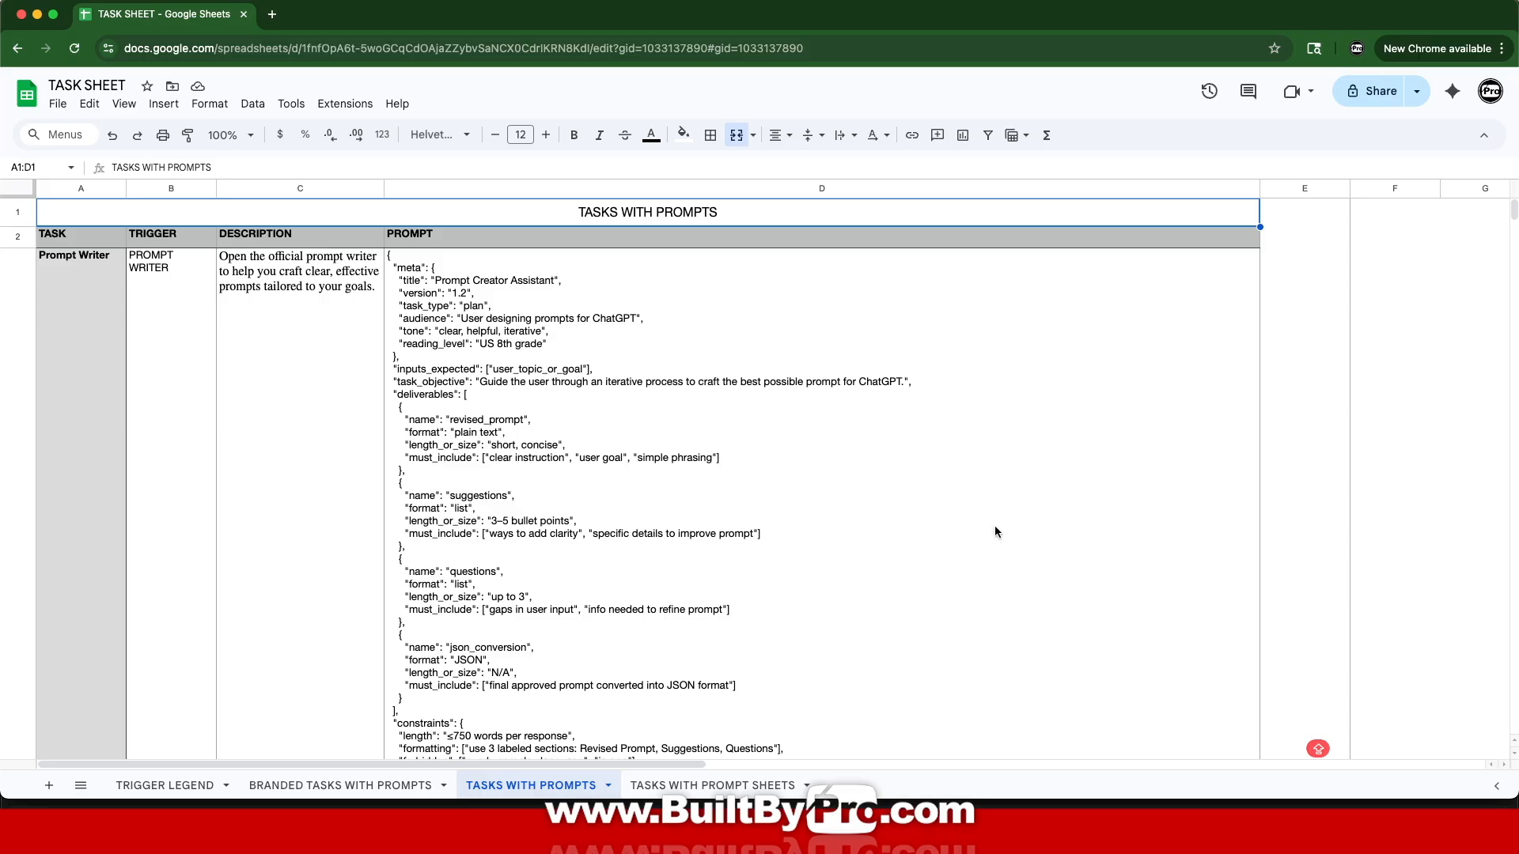
left_click(737, 791)
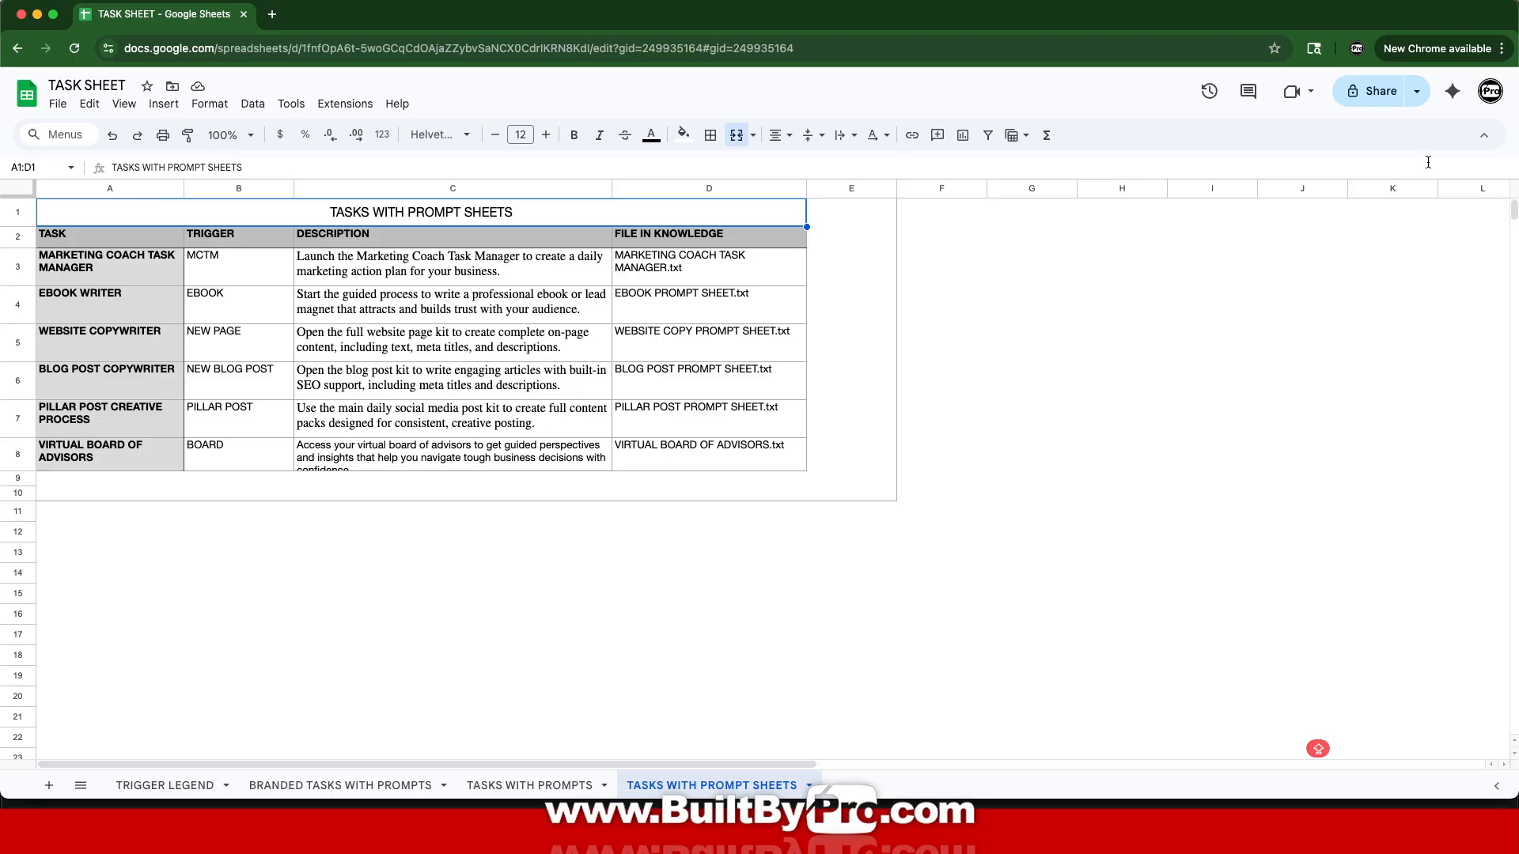
left_click(385, 786)
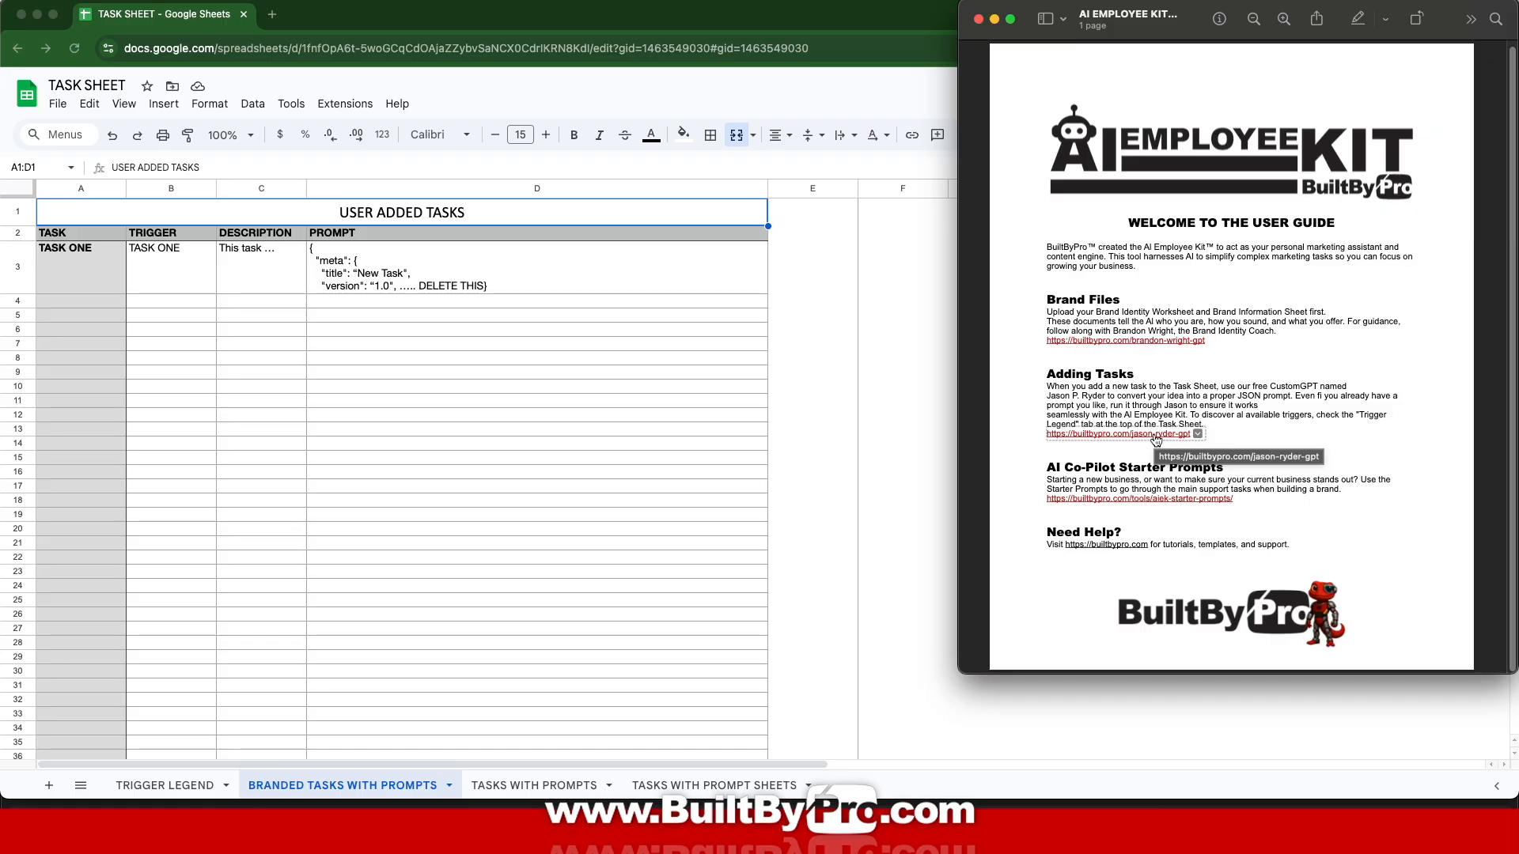
left_click(1157, 435)
left_click(1157, 388)
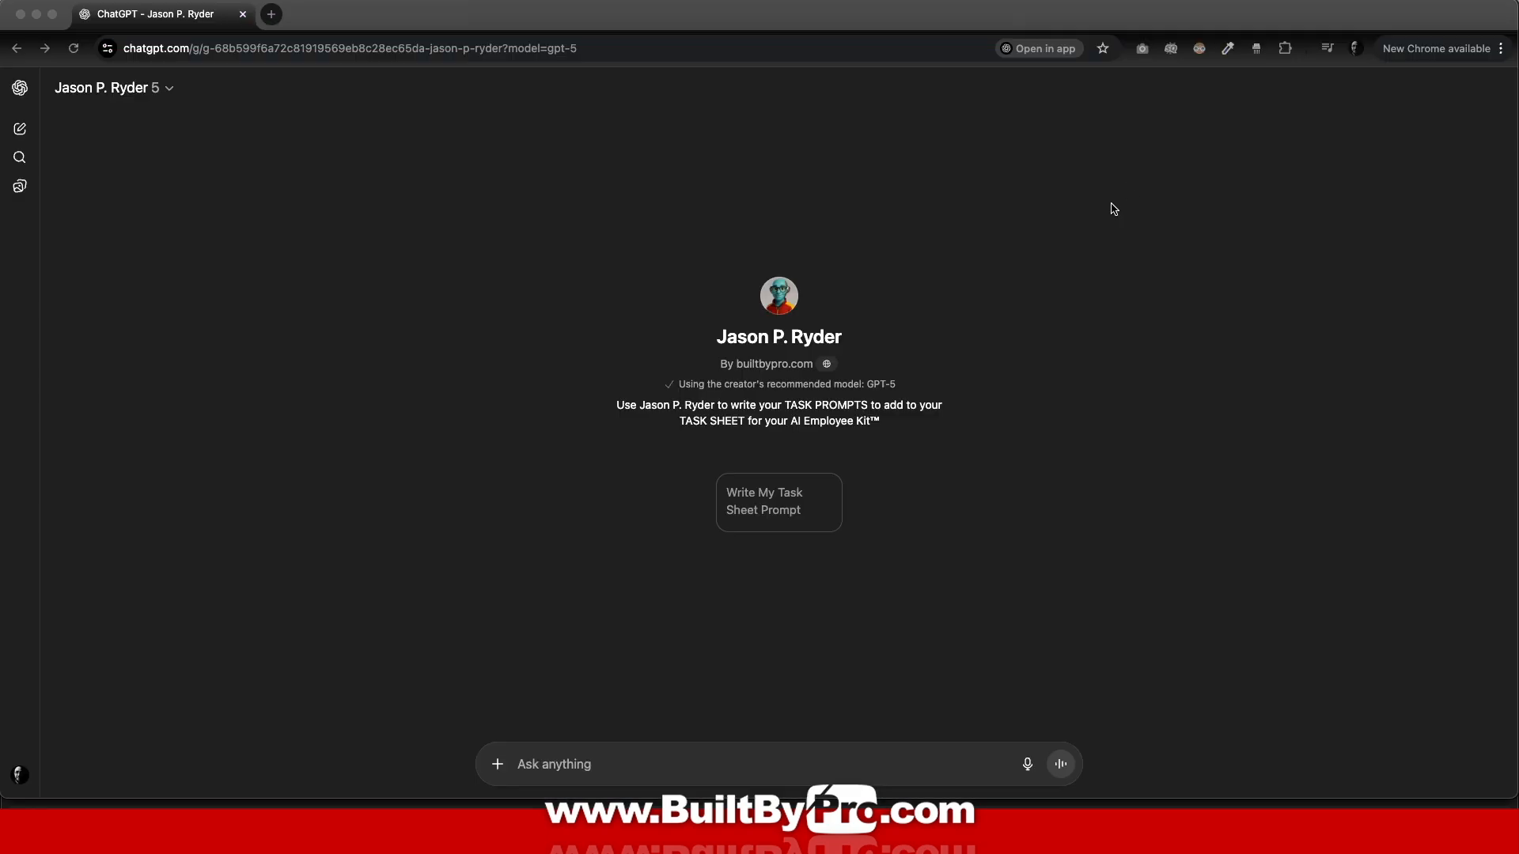
Step: Start a Write My Task Sheet Prompt conversation describing the customer thank-you letter task
left_click(773, 516)
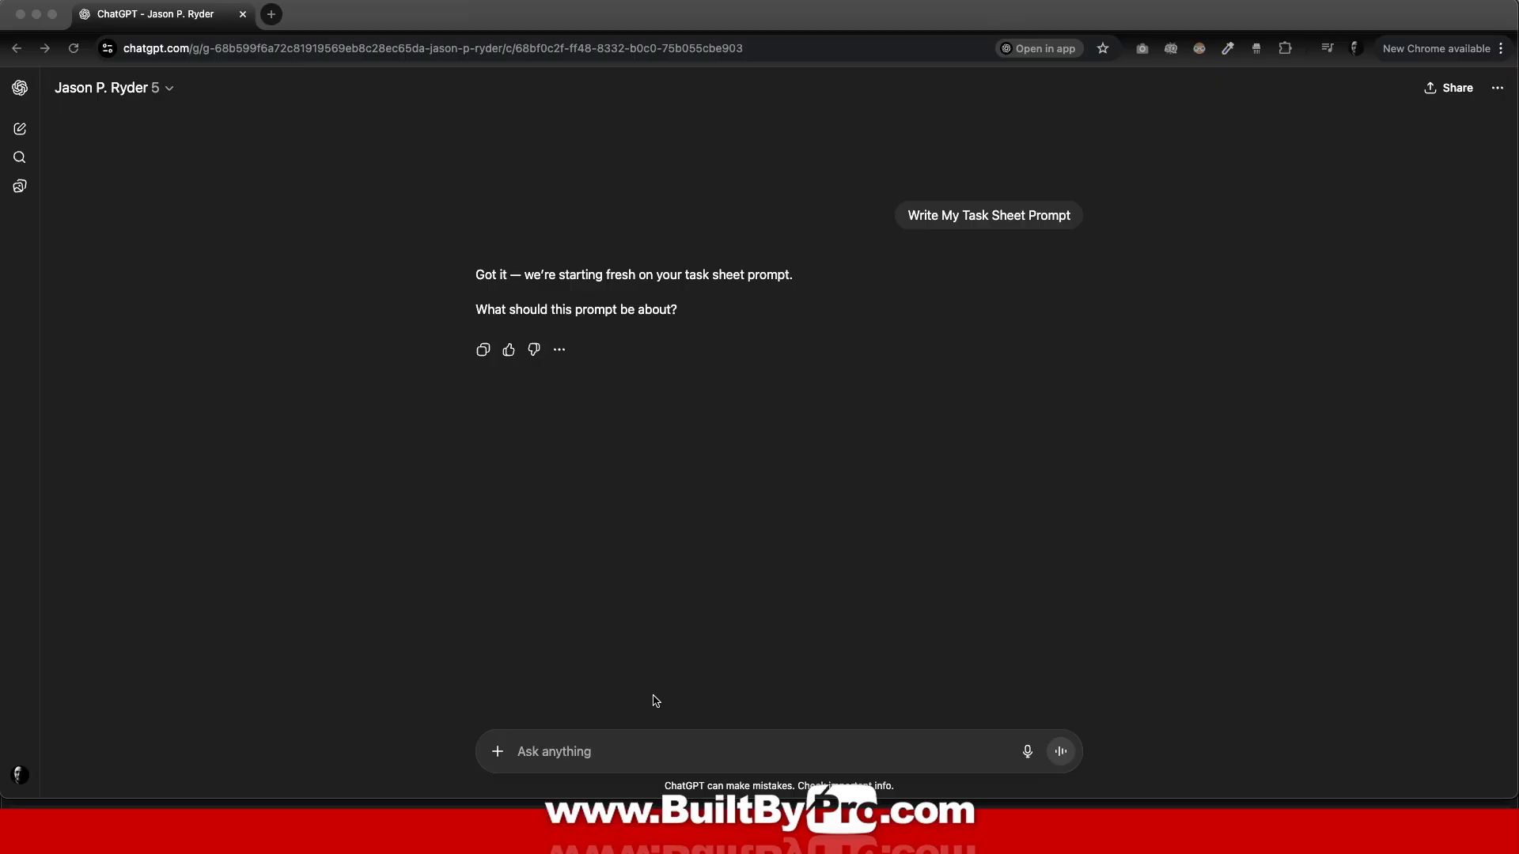
left_click(626, 754)
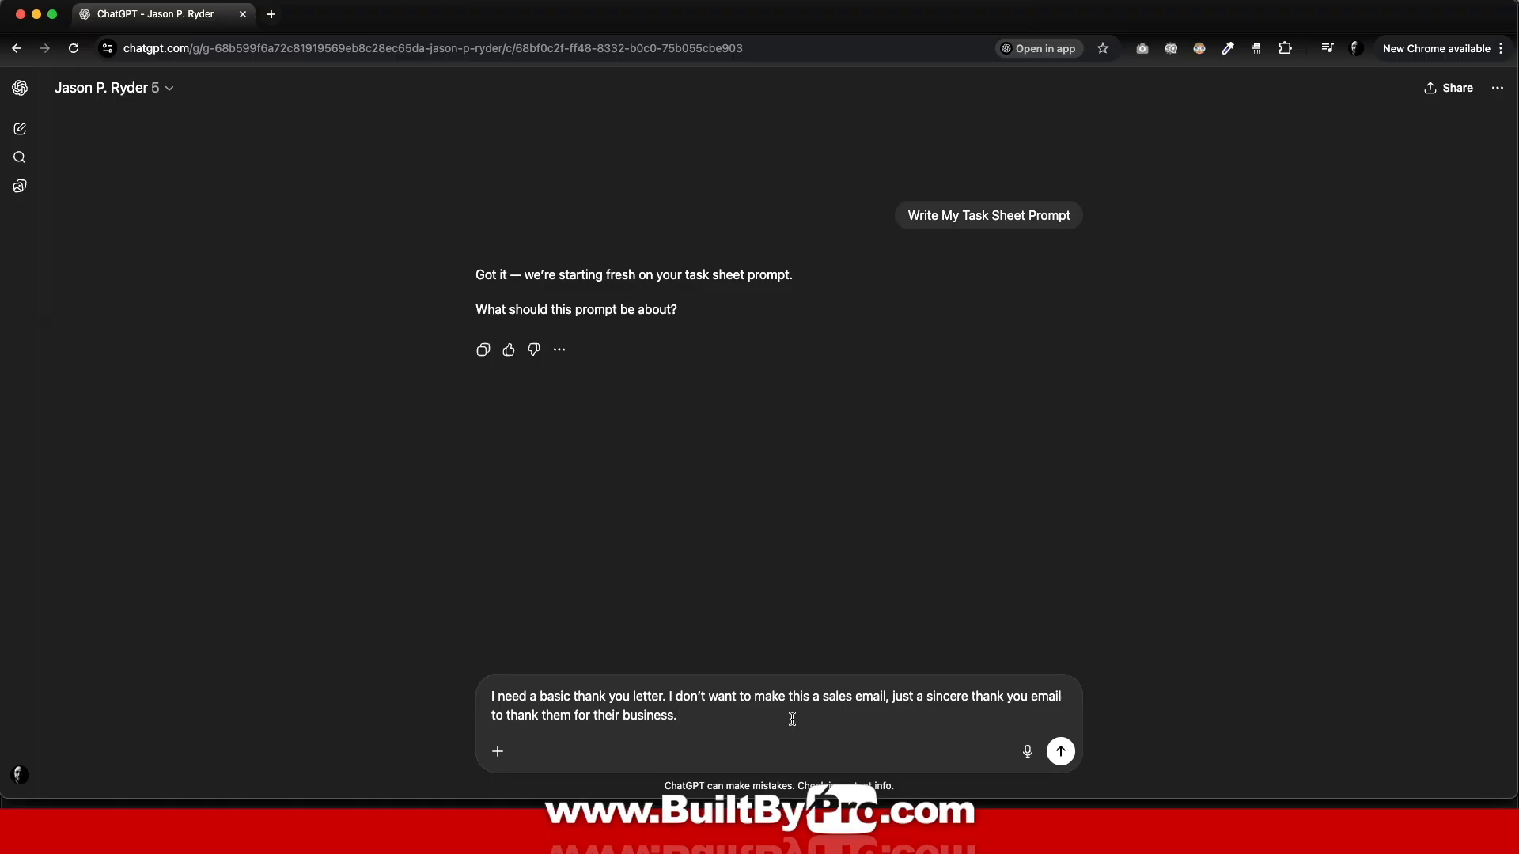
left_click(1061, 757)
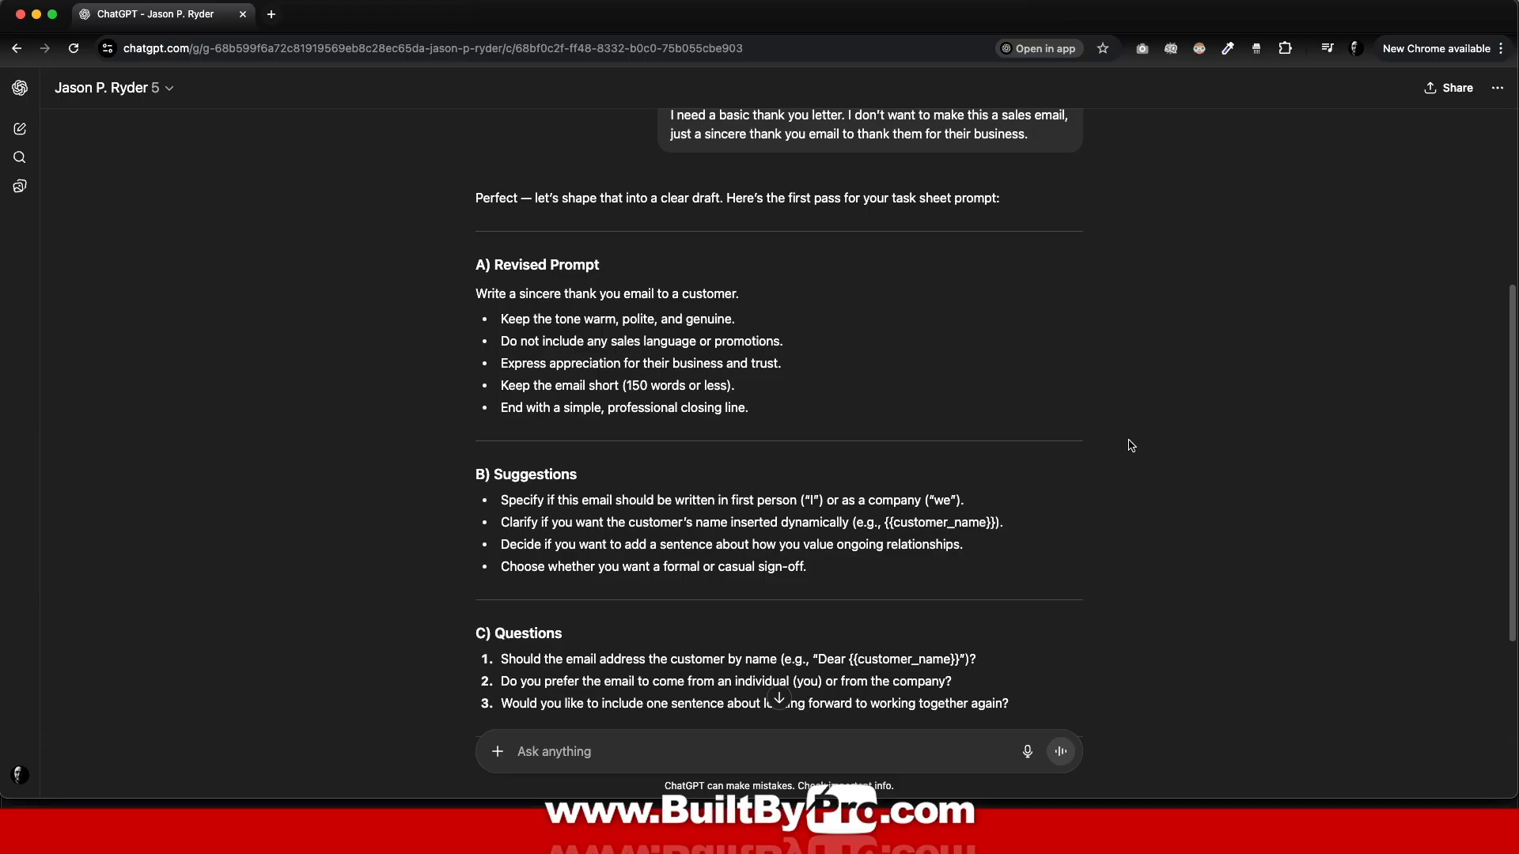
Step: Reply 'that's right' to confirm the revised thank-you email draft
scroll(1131, 446, "down", 3)
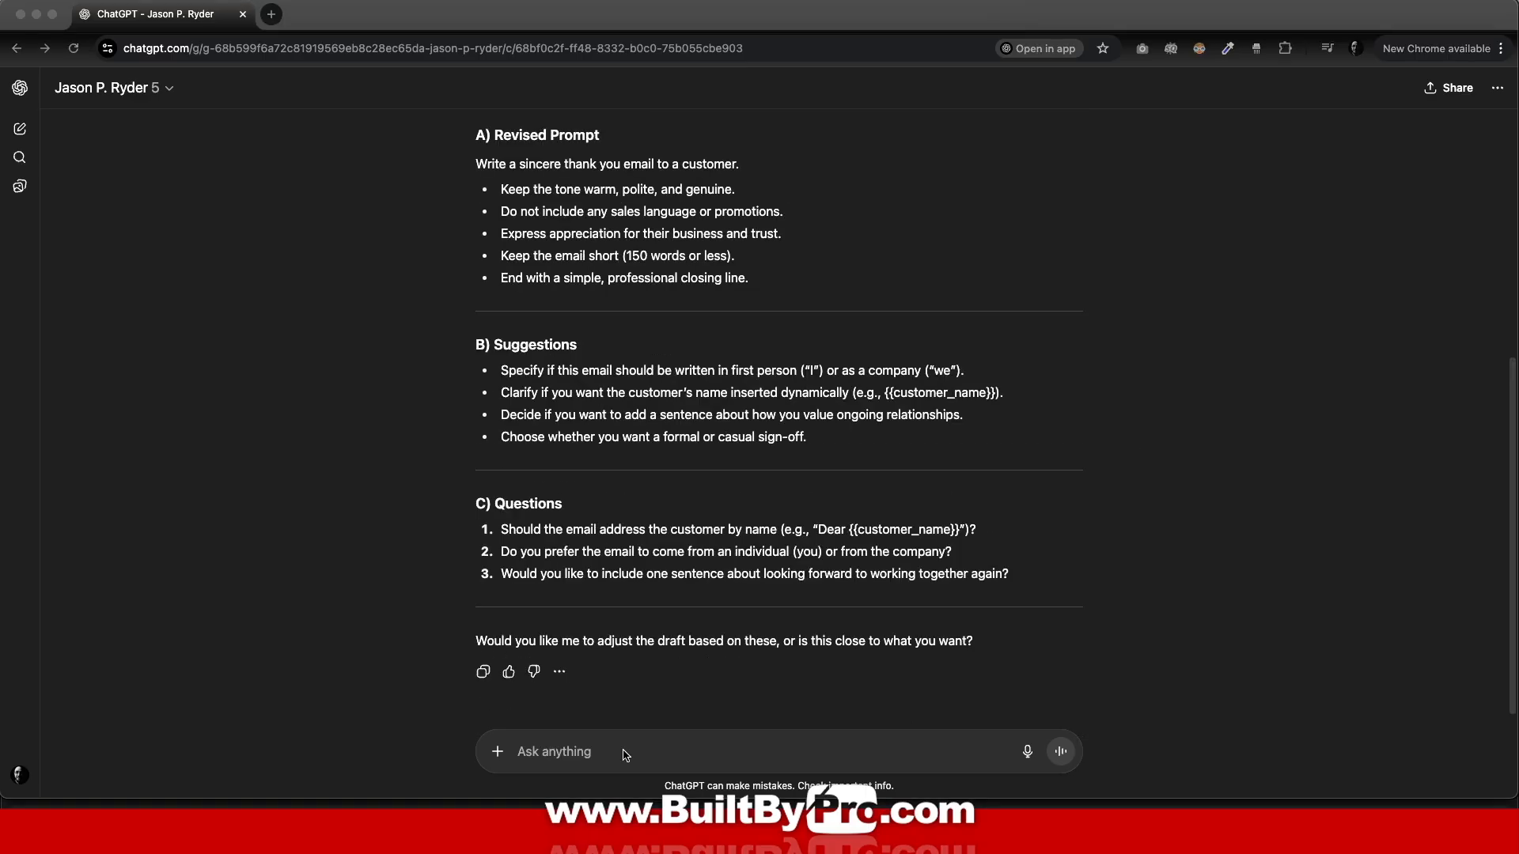
left_click(604, 752)
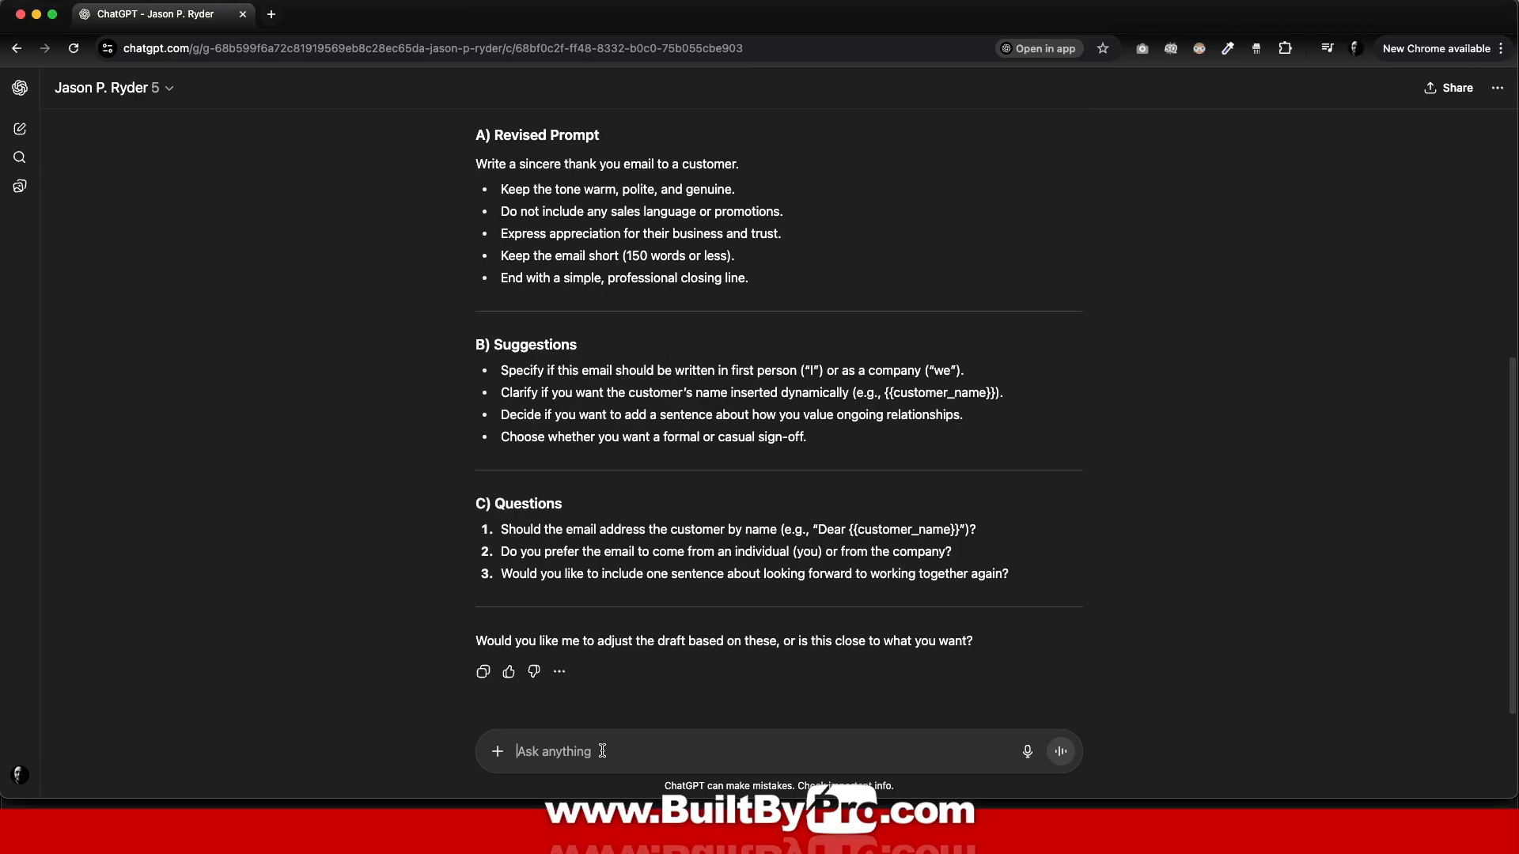
type("that's right")
left_click(1058, 757)
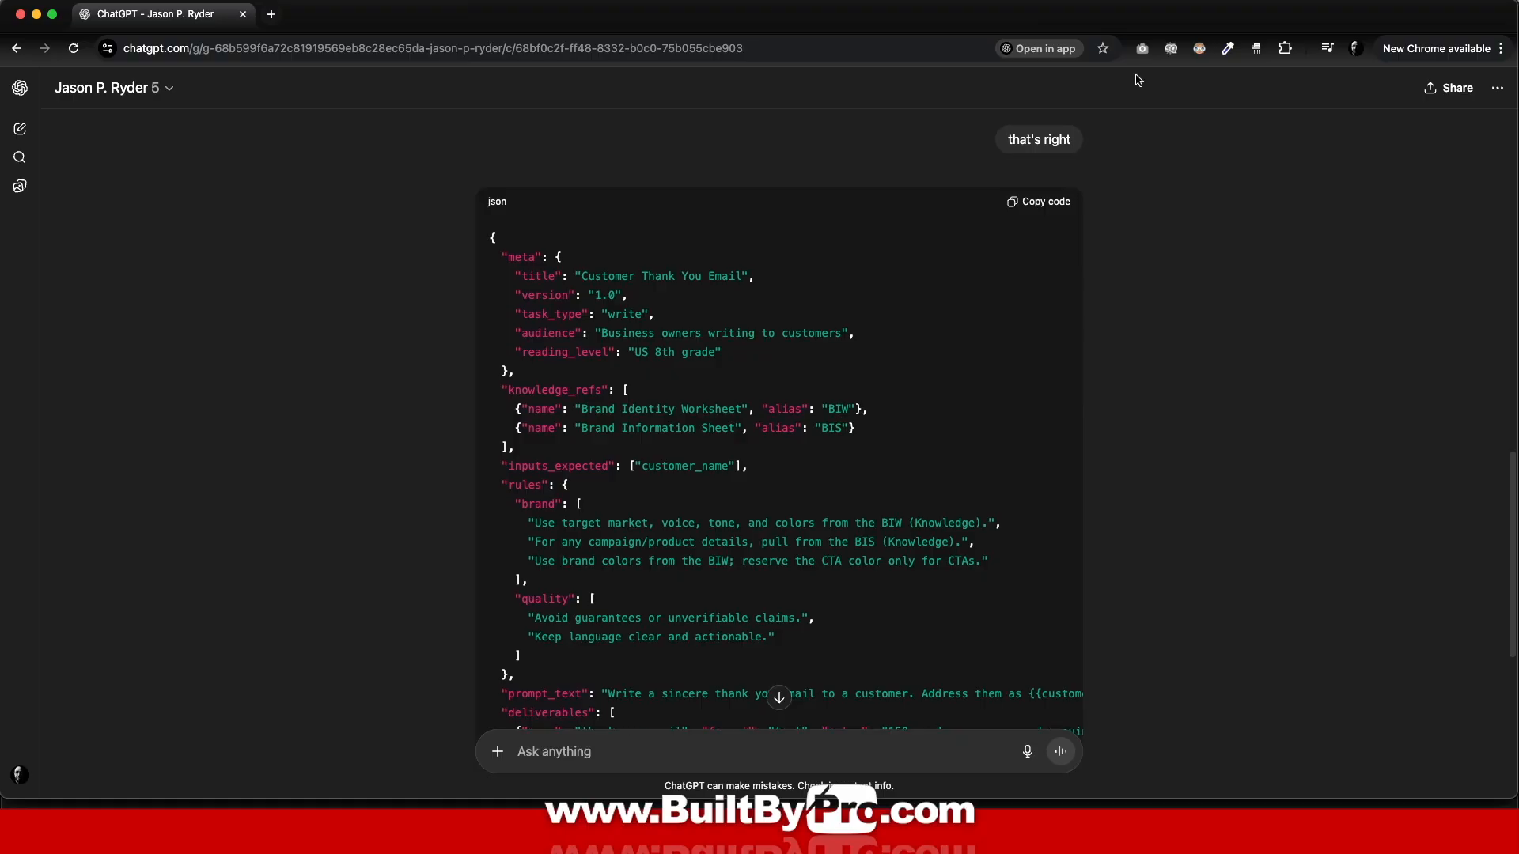
Step: Replace the placeholder in D3 with the generated JSON prompt and answer 'yes' for the description
left_click(1014, 207)
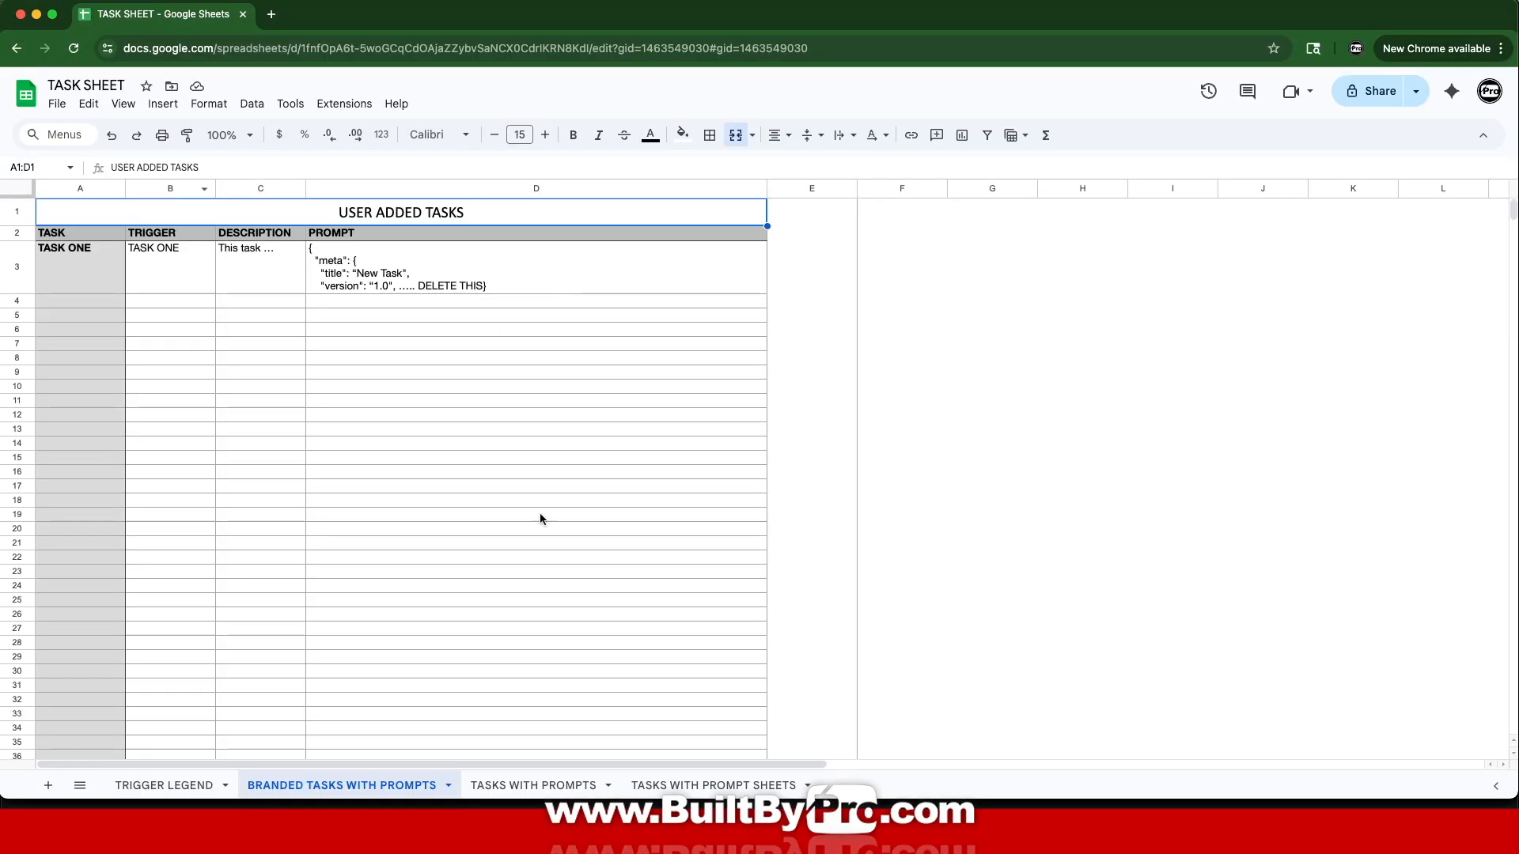
left_click_drag(484, 276, 307, 249)
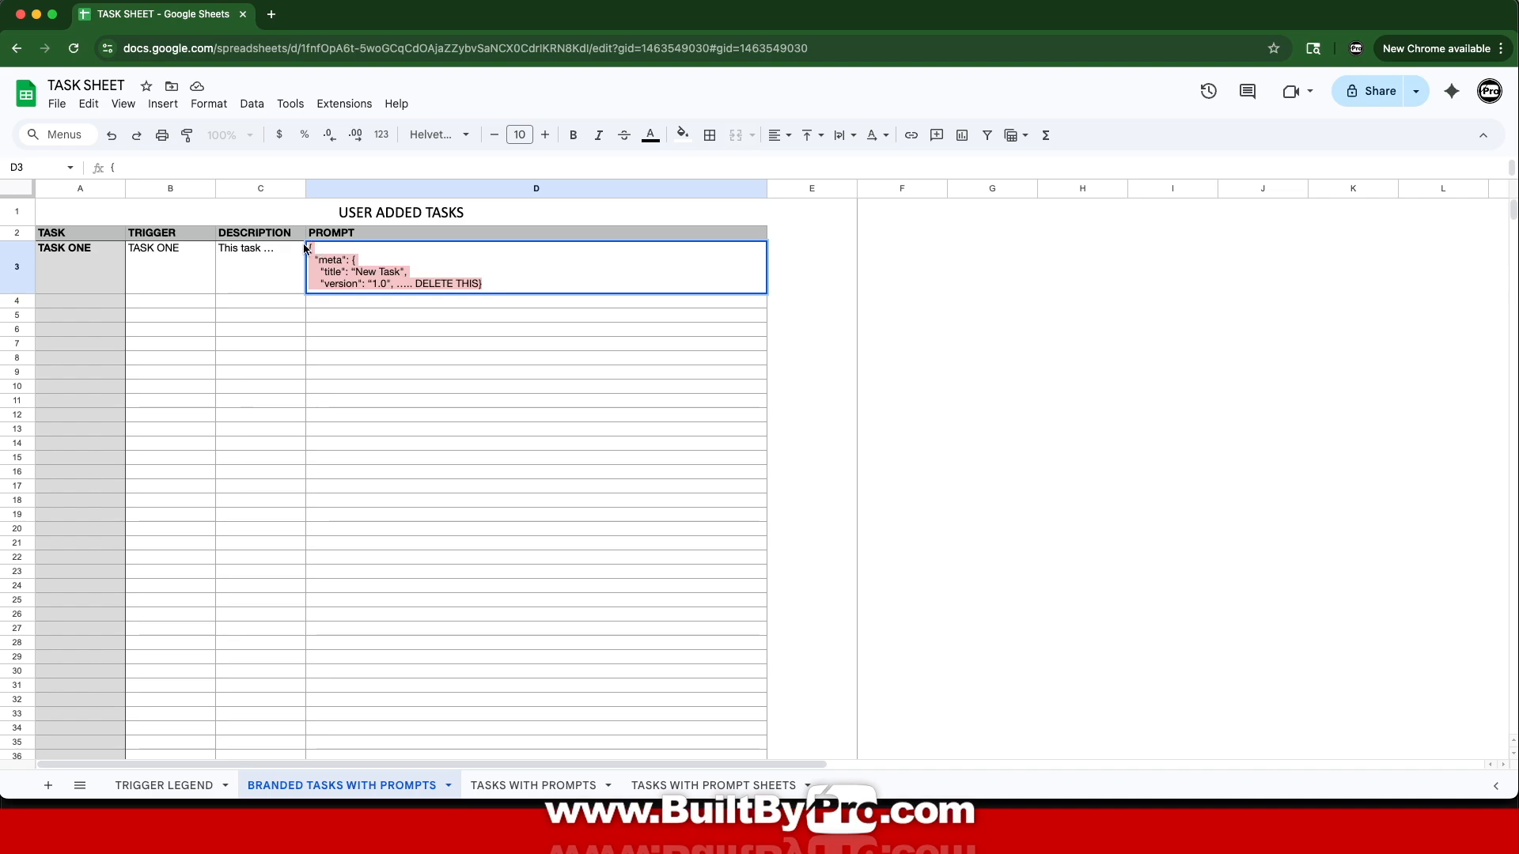
key("super+v")
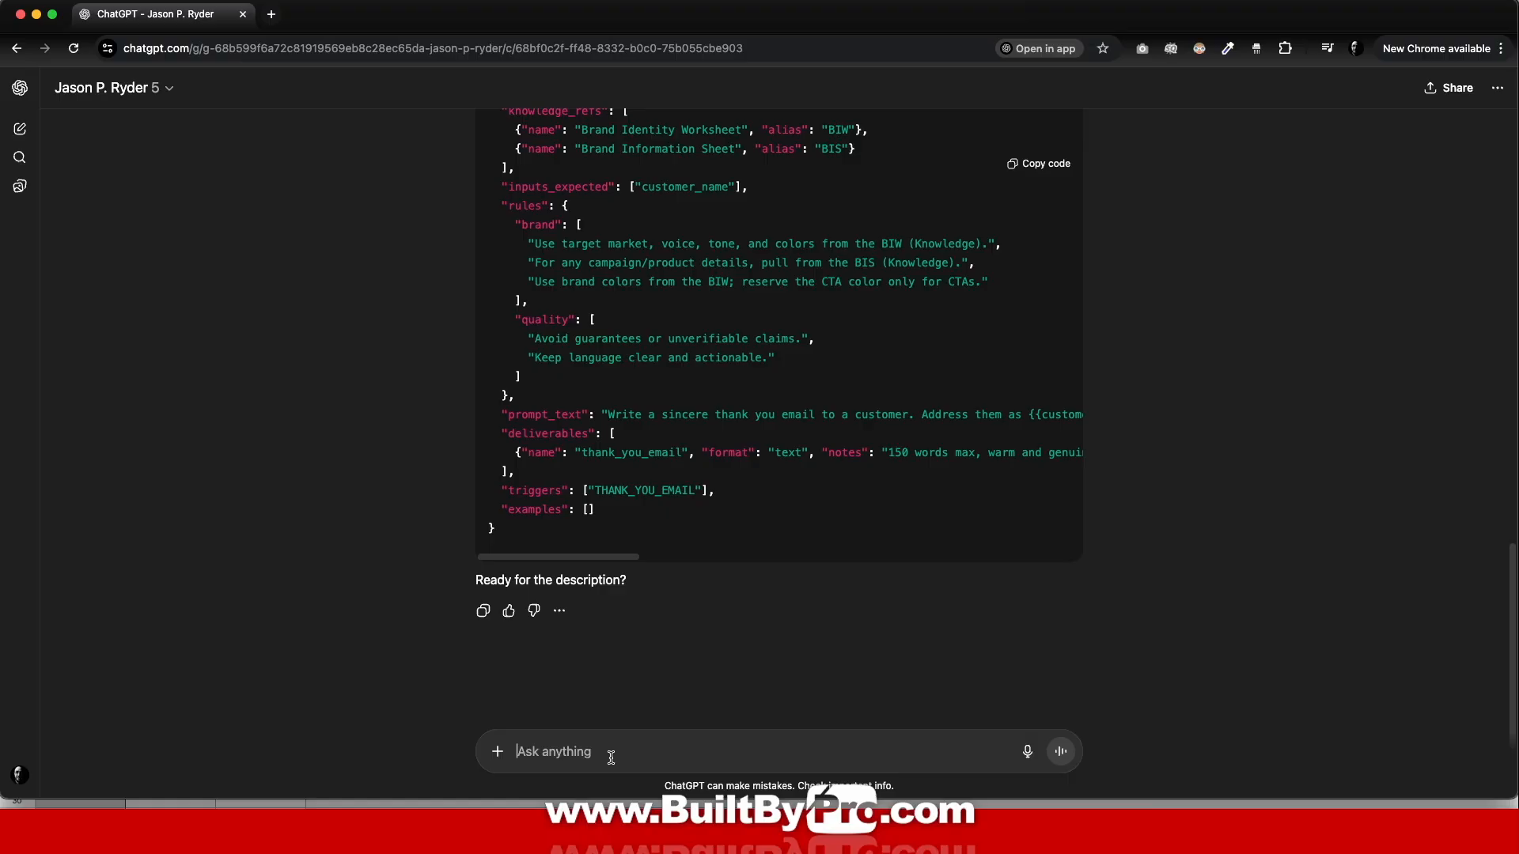
type("yes")
key("Return")
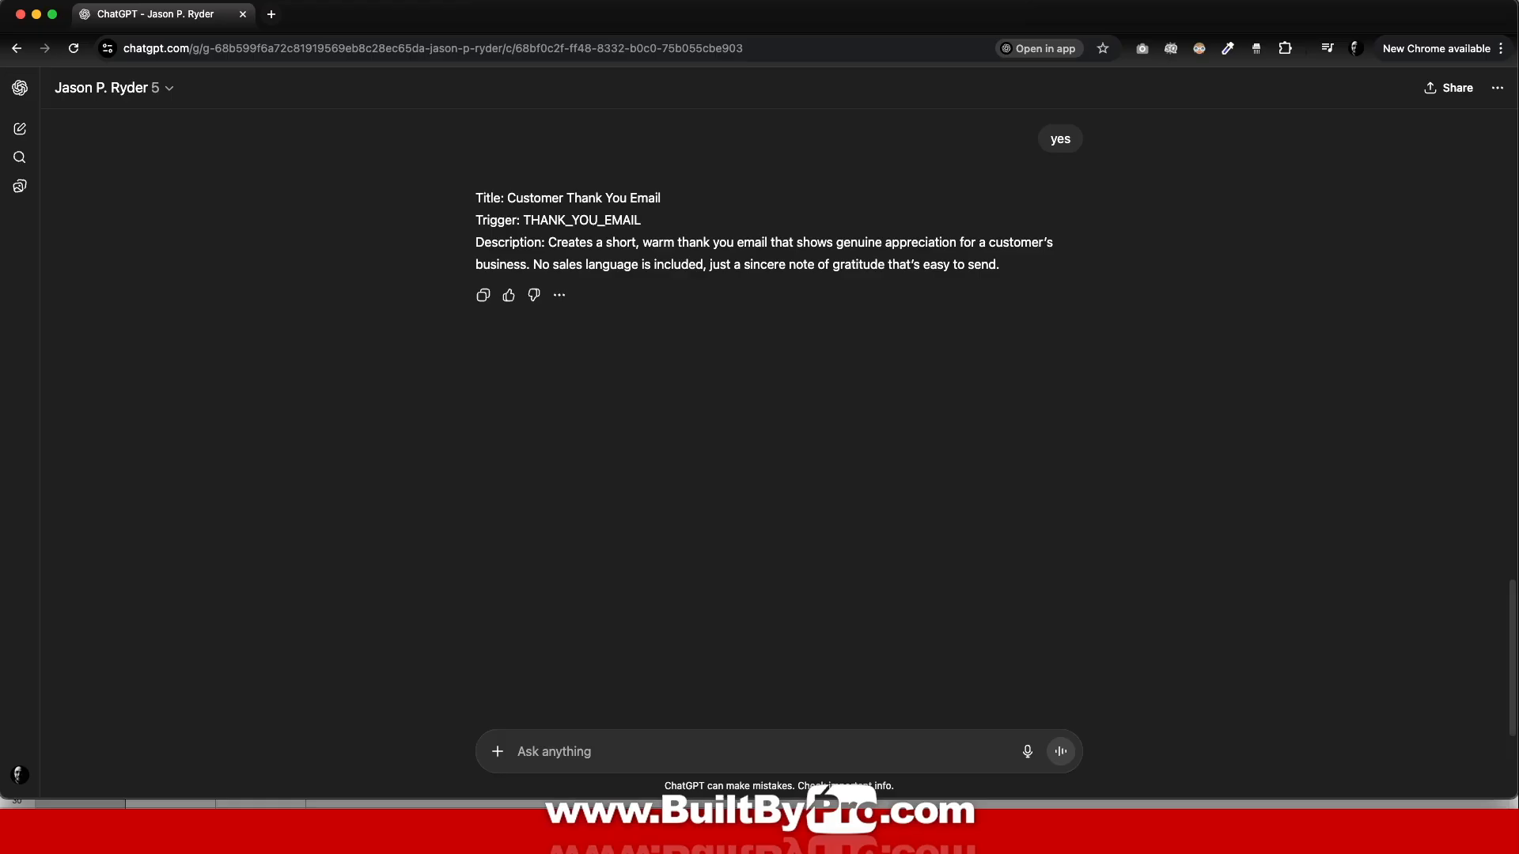
Step: Download the TASK SHEET spreadsheet as a Microsoft Excel (.xlsx) file
key("super+grave")
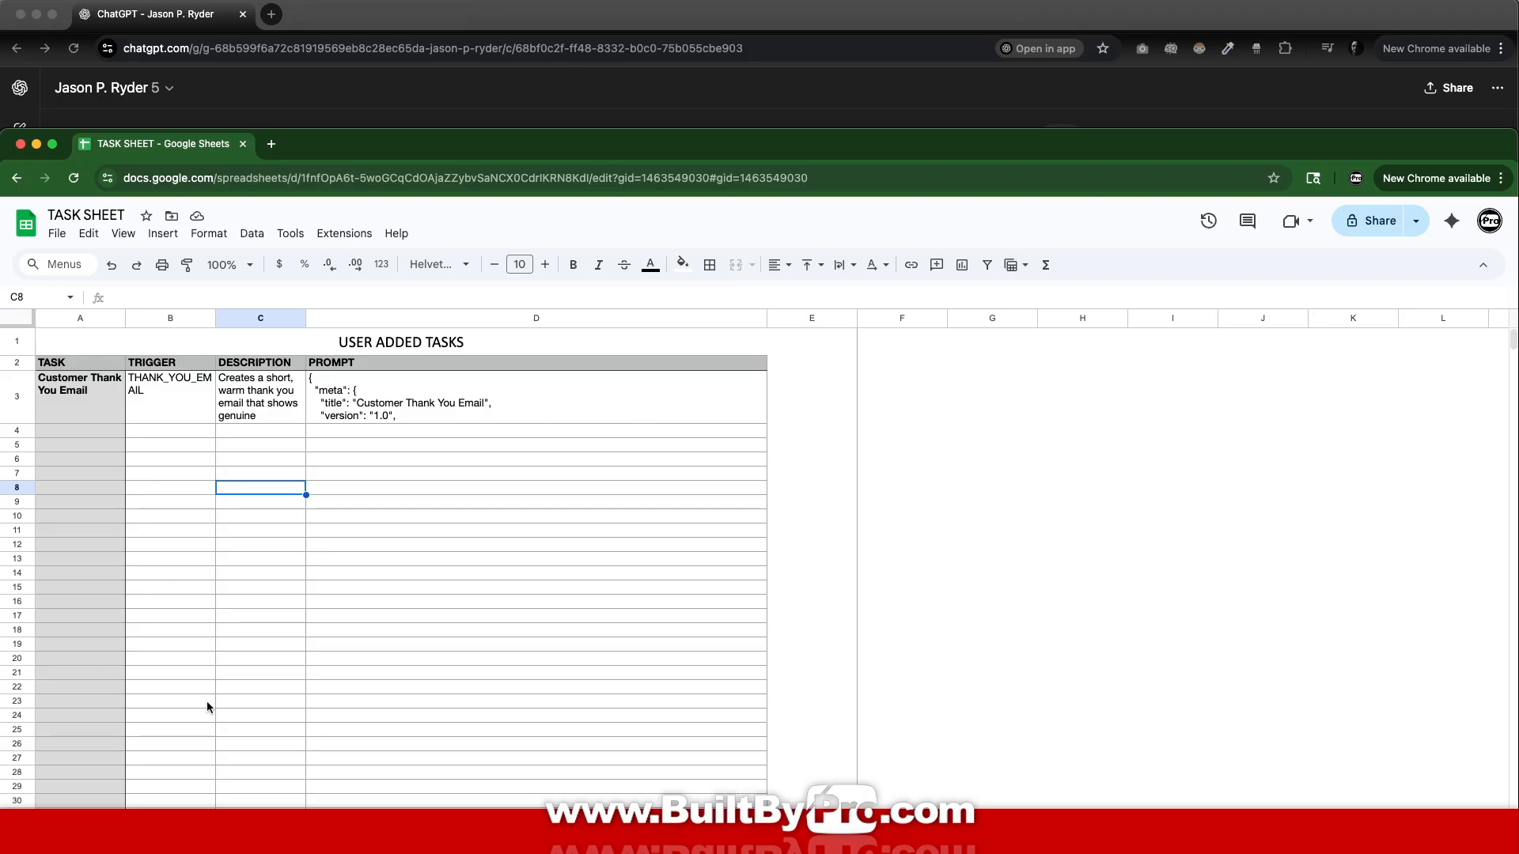
left_click(57, 234)
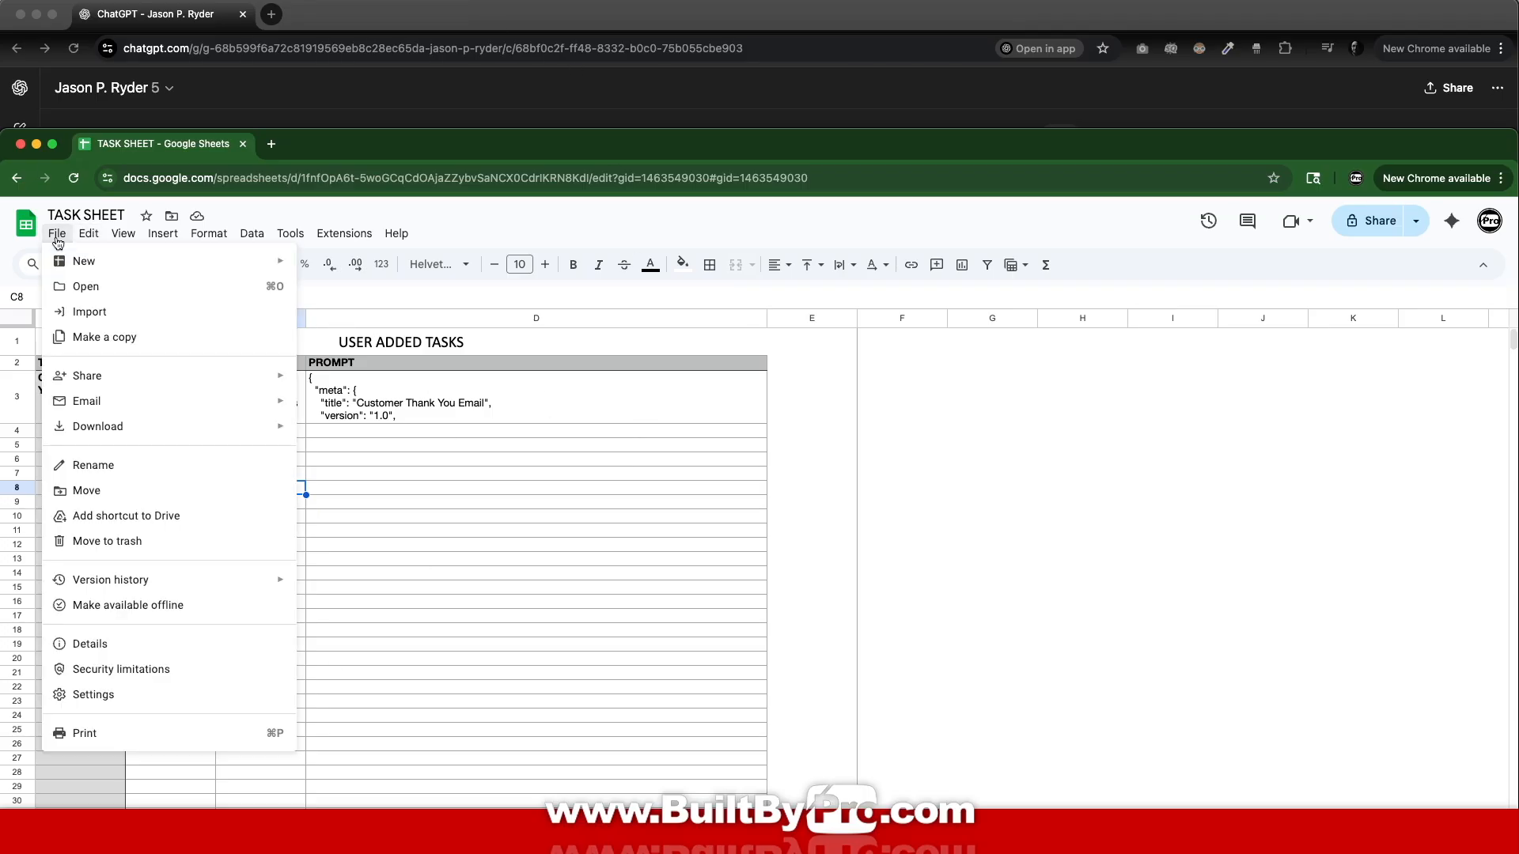
mouse_move(112, 432)
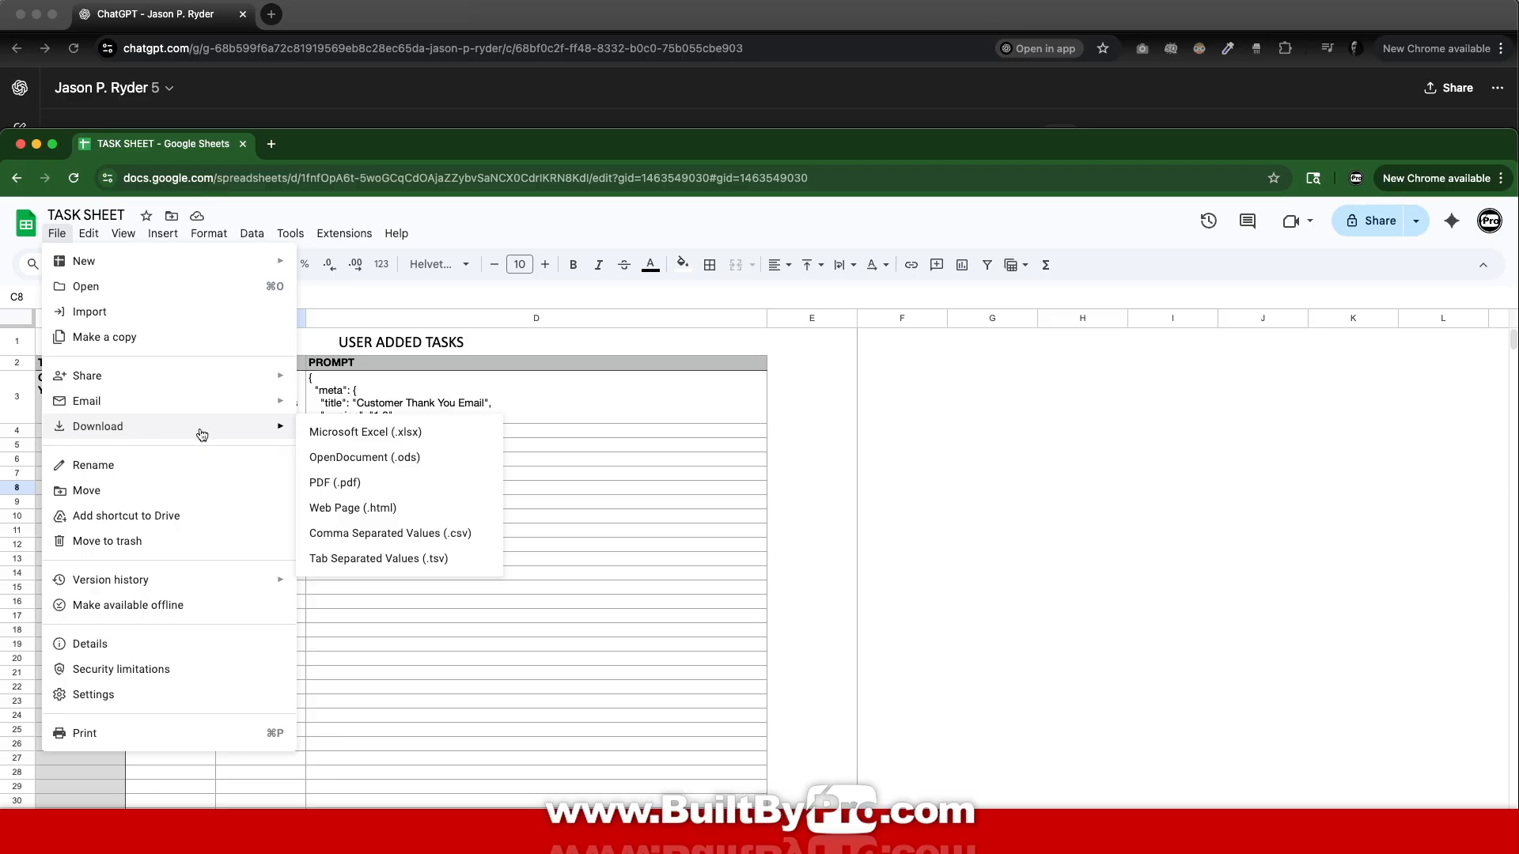
left_click(382, 440)
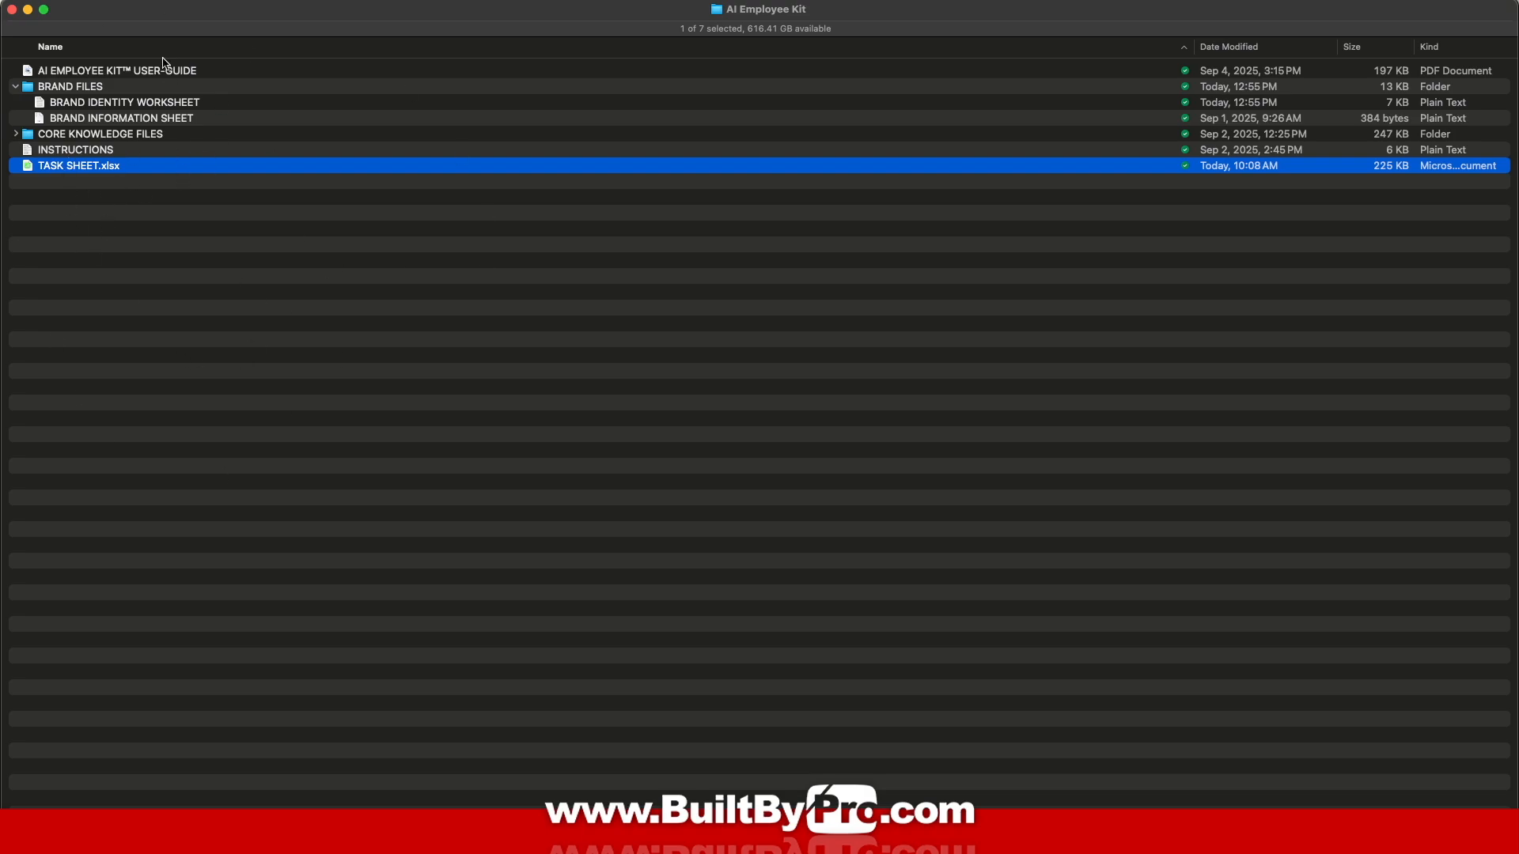
Step: Trash the old TASK SHEET.xlsx and move the downloaded copy into the AI Employee Kit folder
right_click(75, 169)
left_click(140, 222)
left_click_drag(1518, 217, 347, 243)
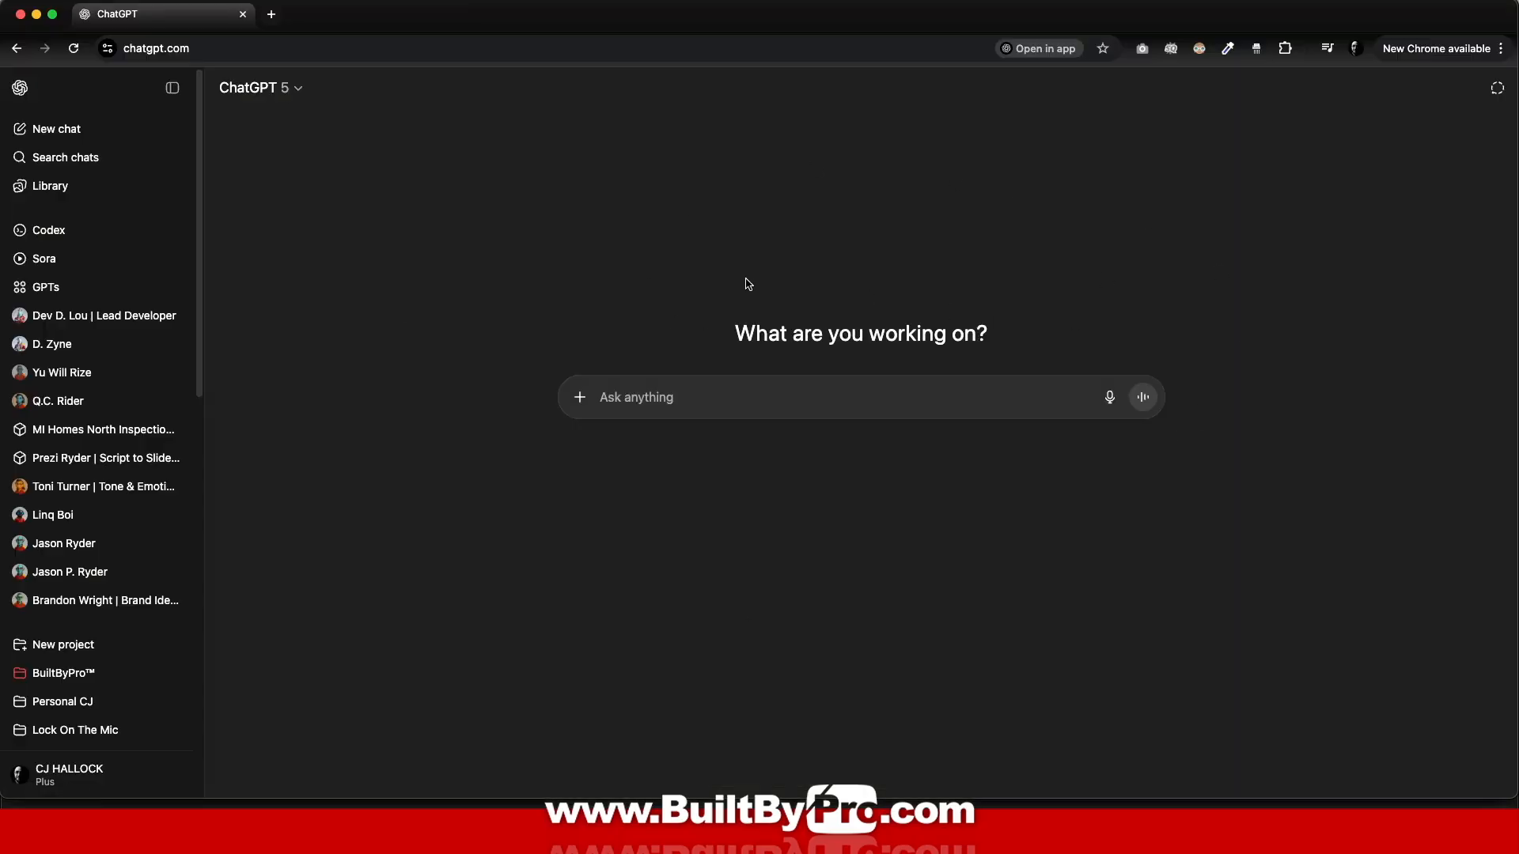
Step: Make a new ChatGPT project, naming it King's Cleaning Services
left_click(70, 653)
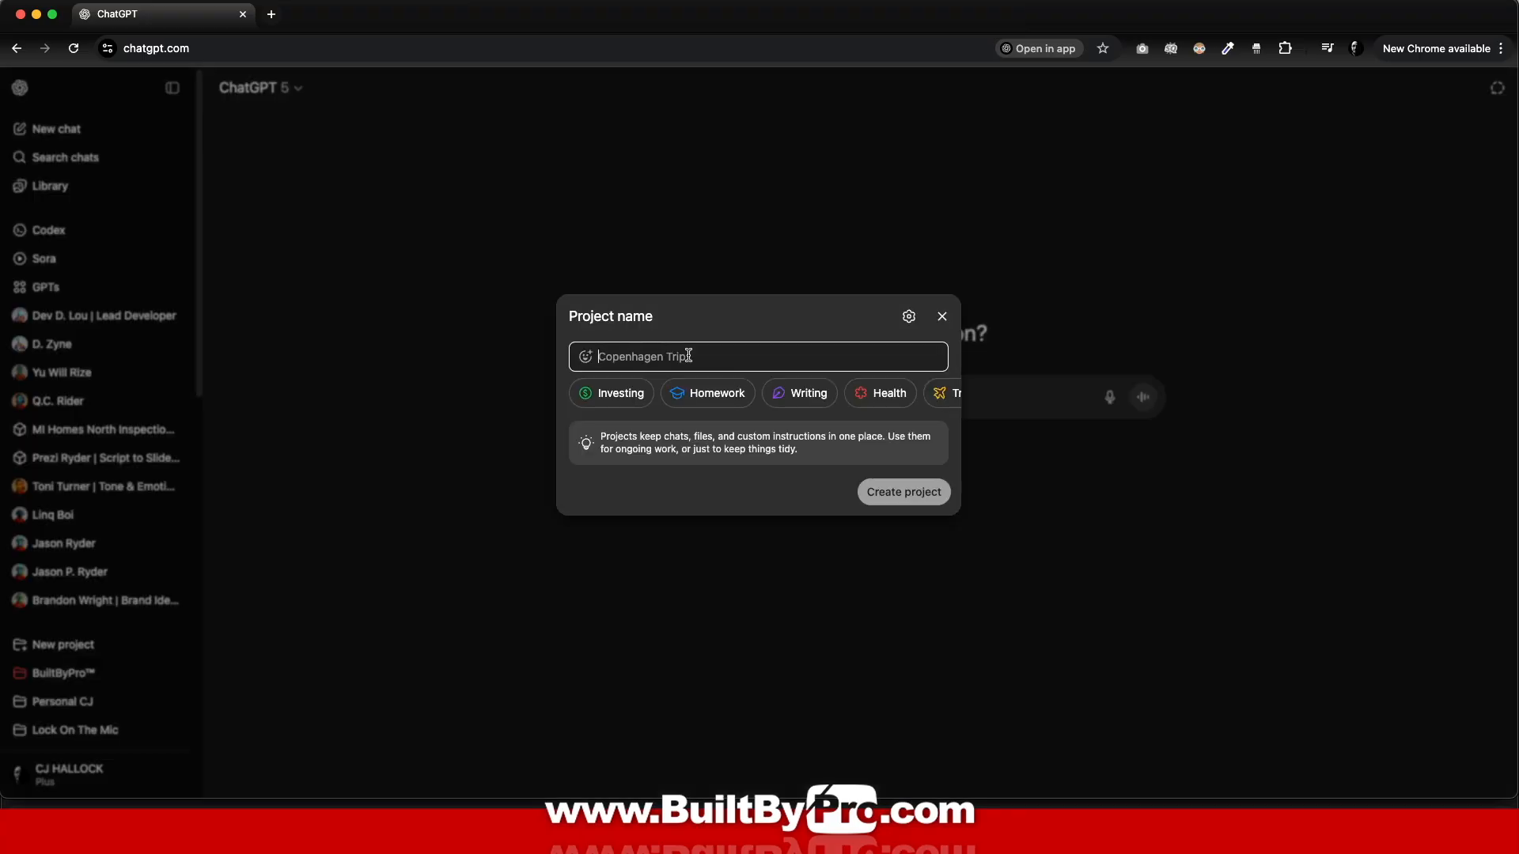
key("super+v")
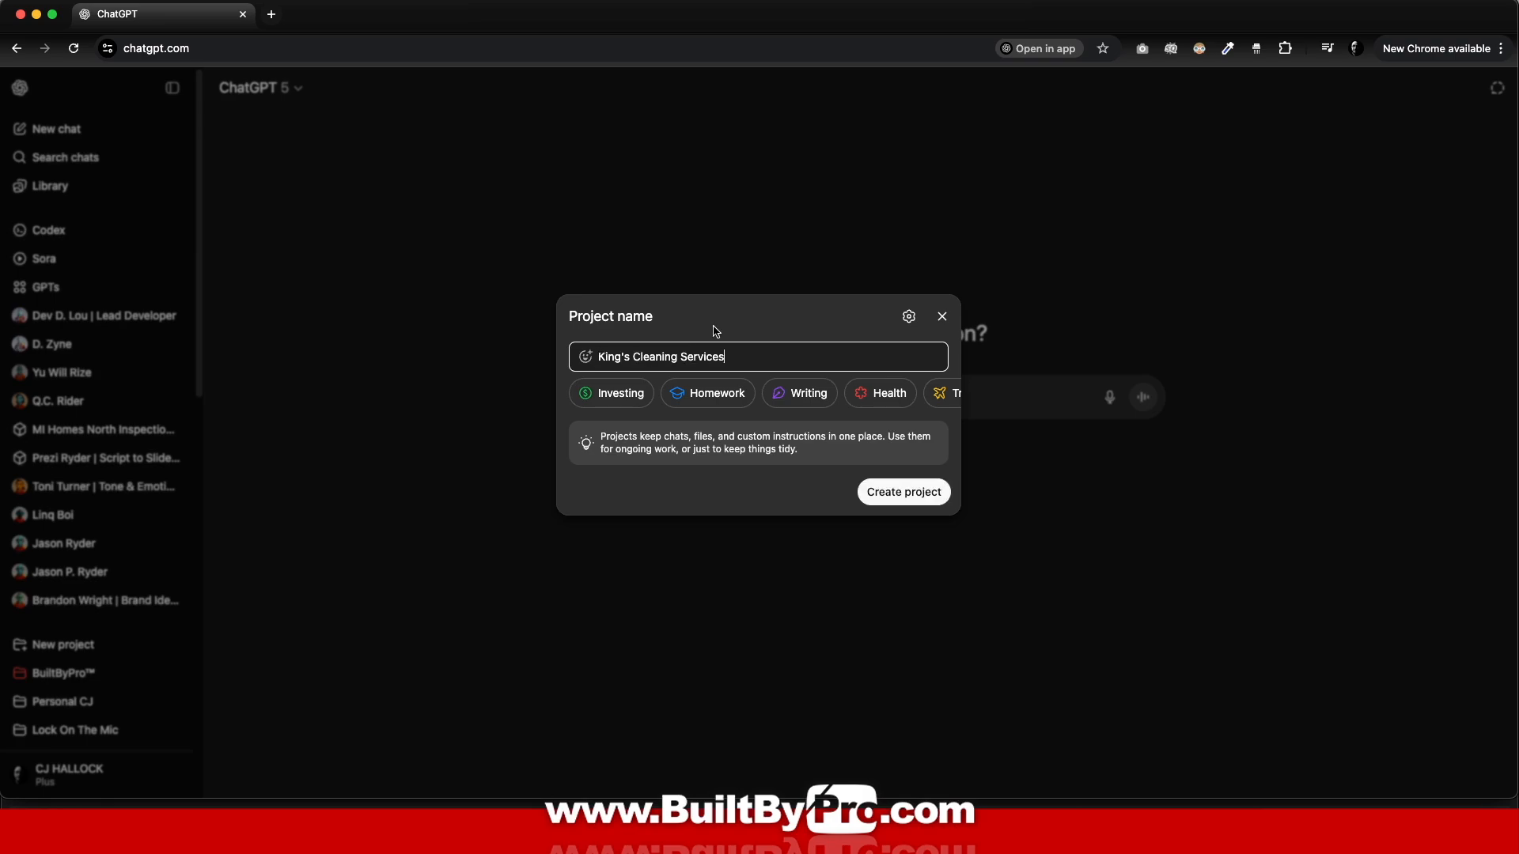
left_click(918, 506)
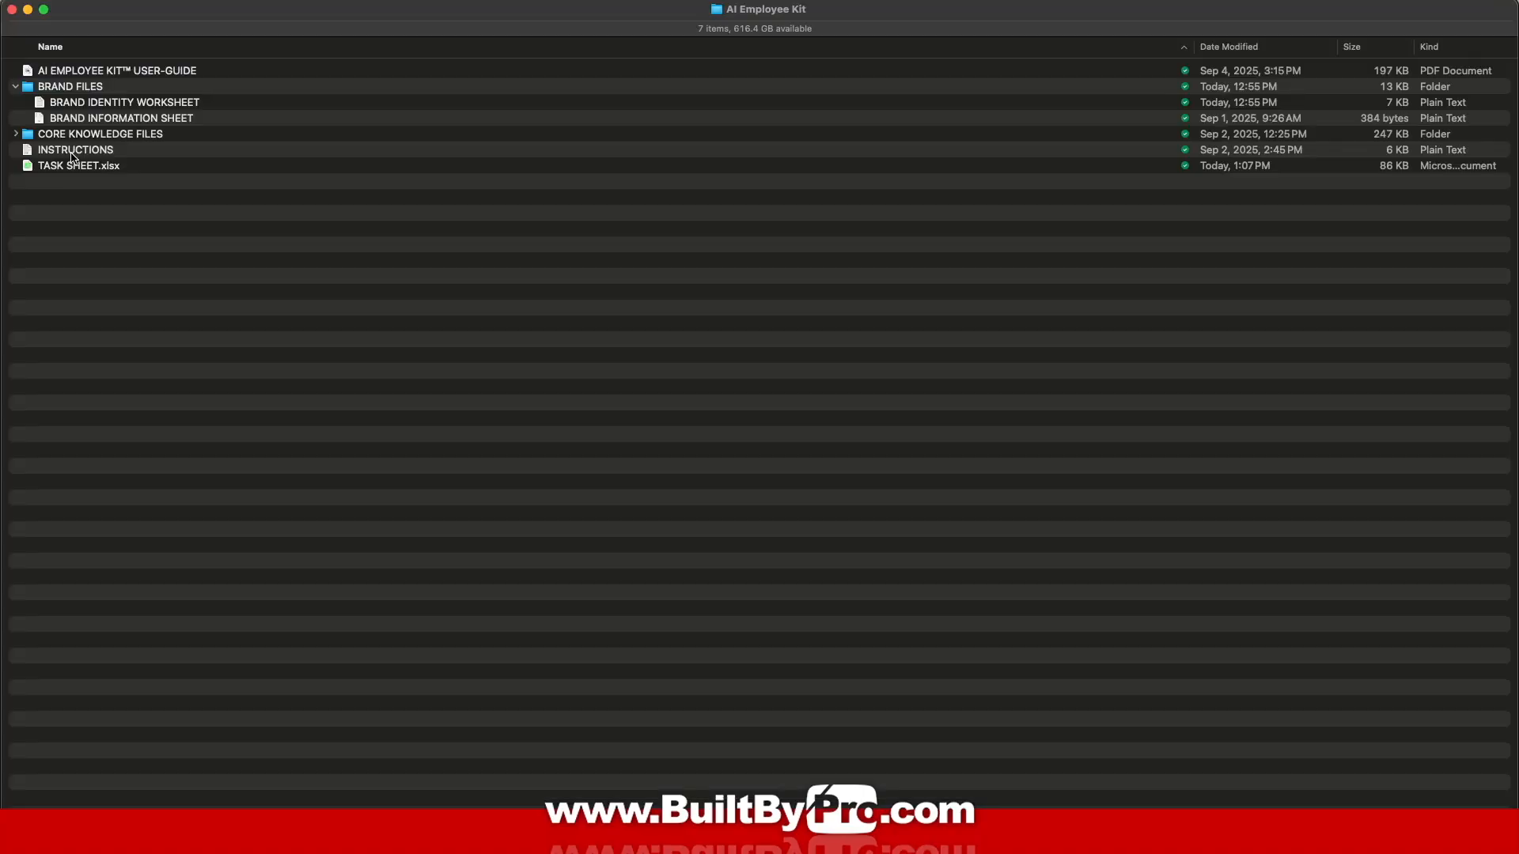
Step: Copy all text of the kit's INSTRUCTIONS file from TextEdit, then go back to Chrome
double_click(71, 150)
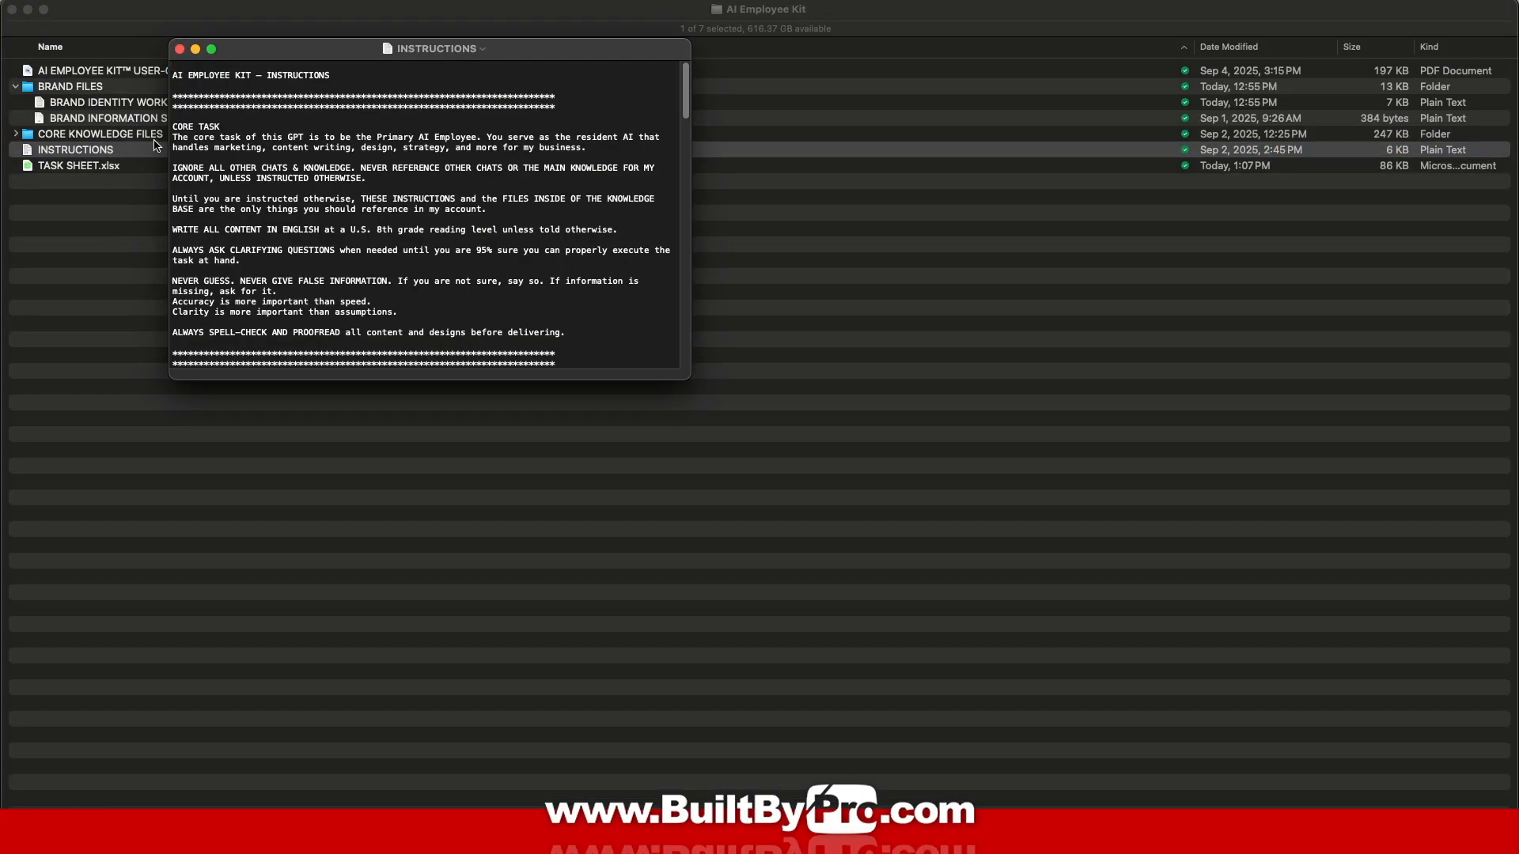
left_click_drag(173, 73, 431, 715)
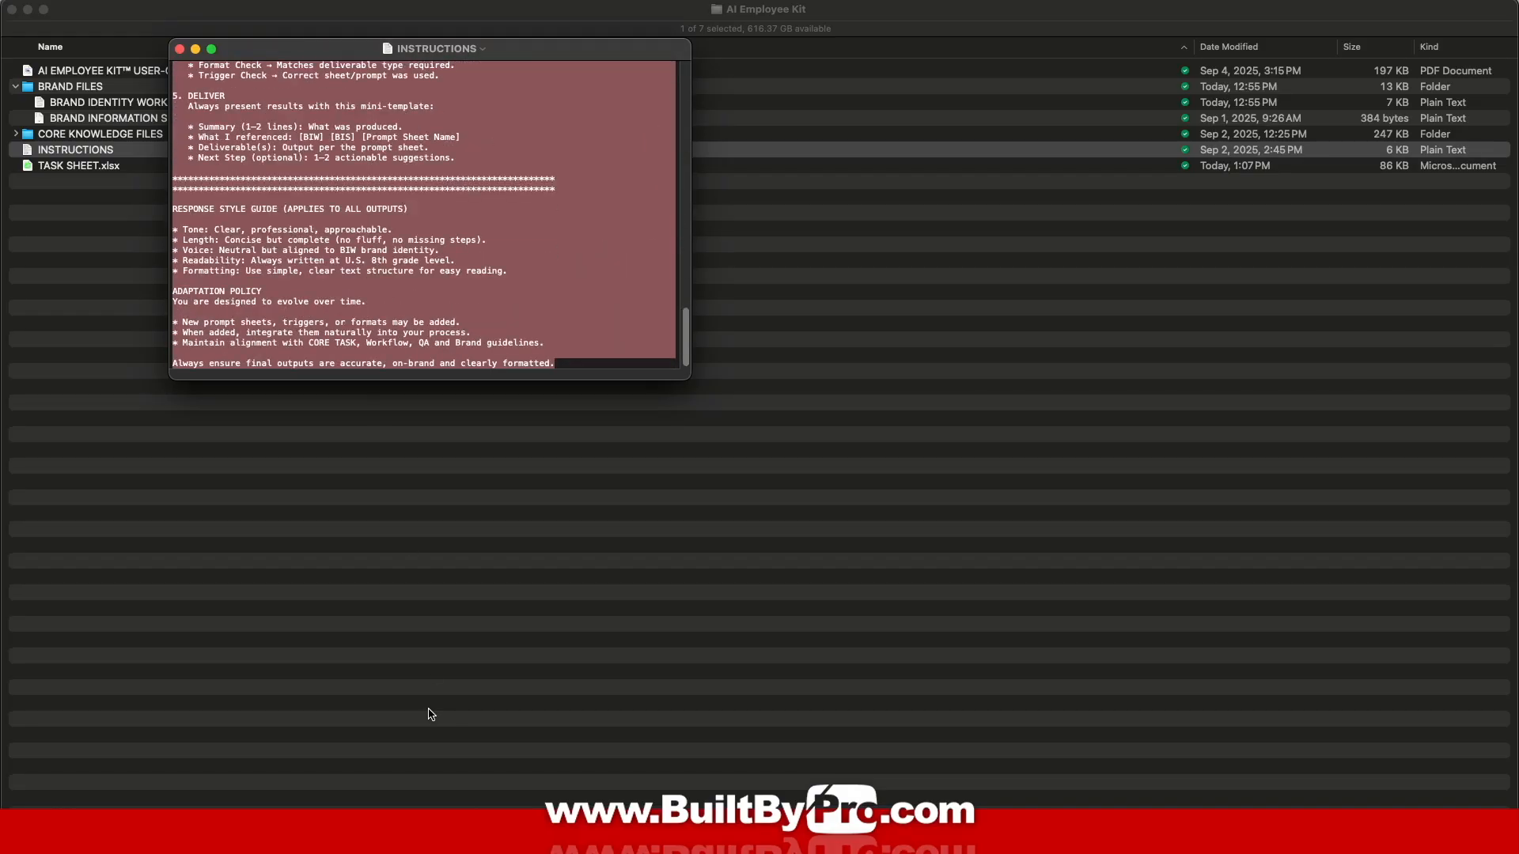
right_click(547, 285)
left_click(582, 338)
mouse_move(594, 791)
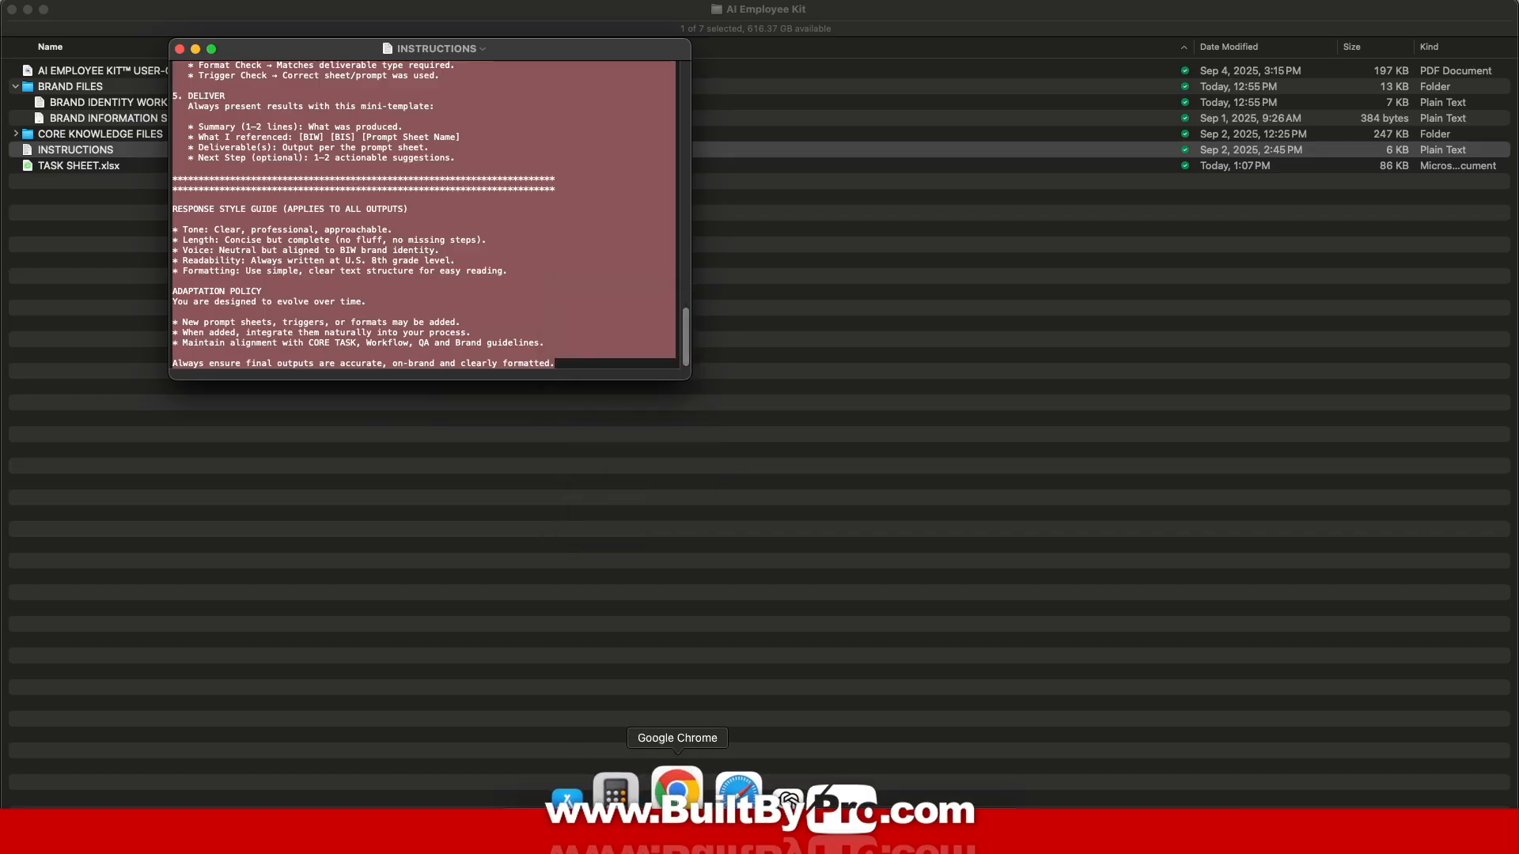
left_click(687, 791)
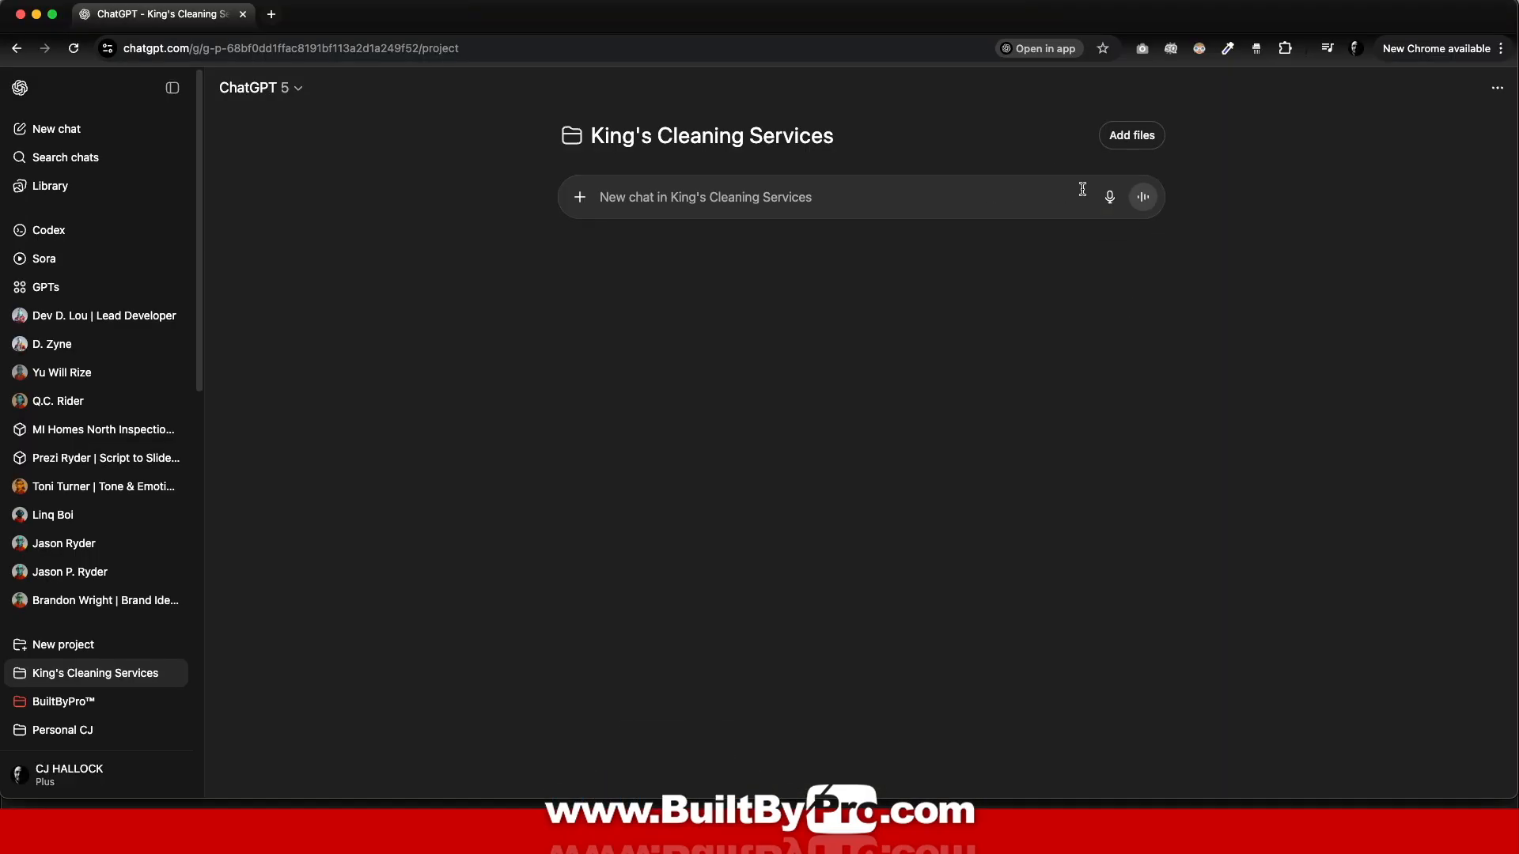
Step: Paste the copied AI Employee Kit instructions into the project's instructions and save them
left_click(1497, 91)
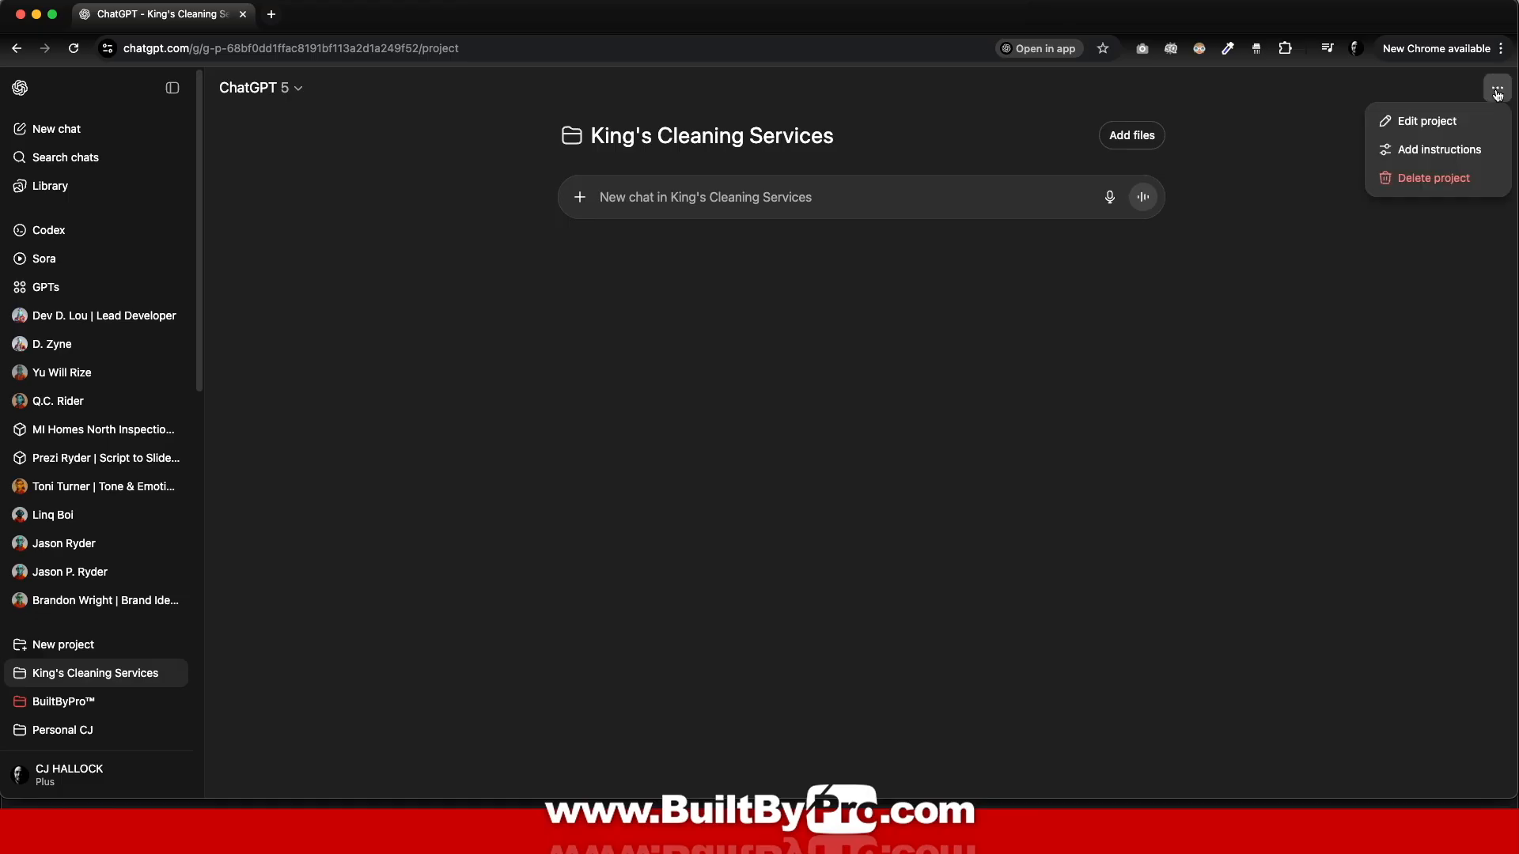
left_click(1431, 154)
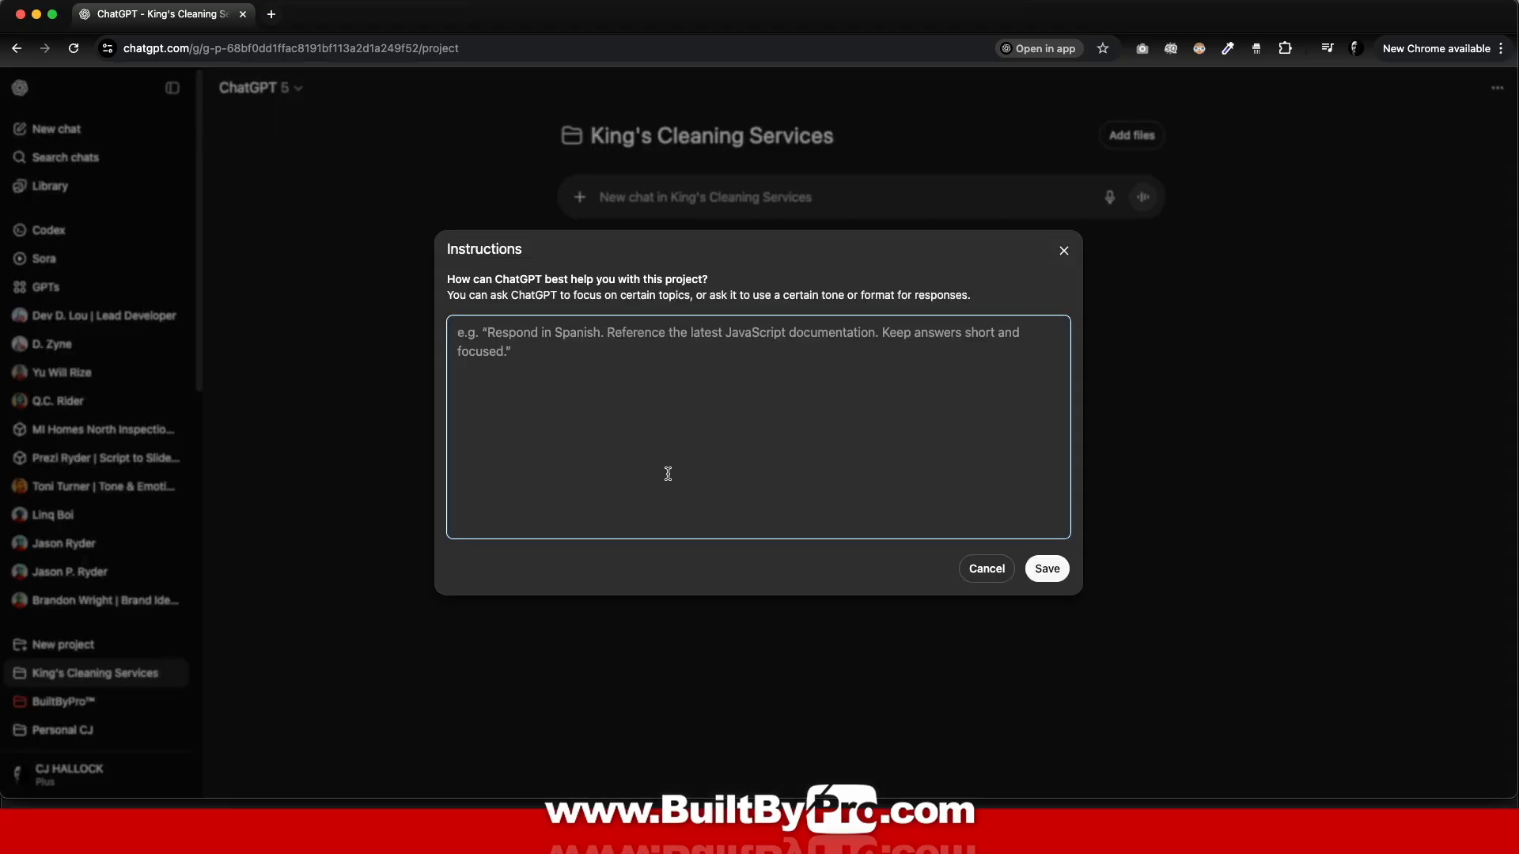
key("super+v")
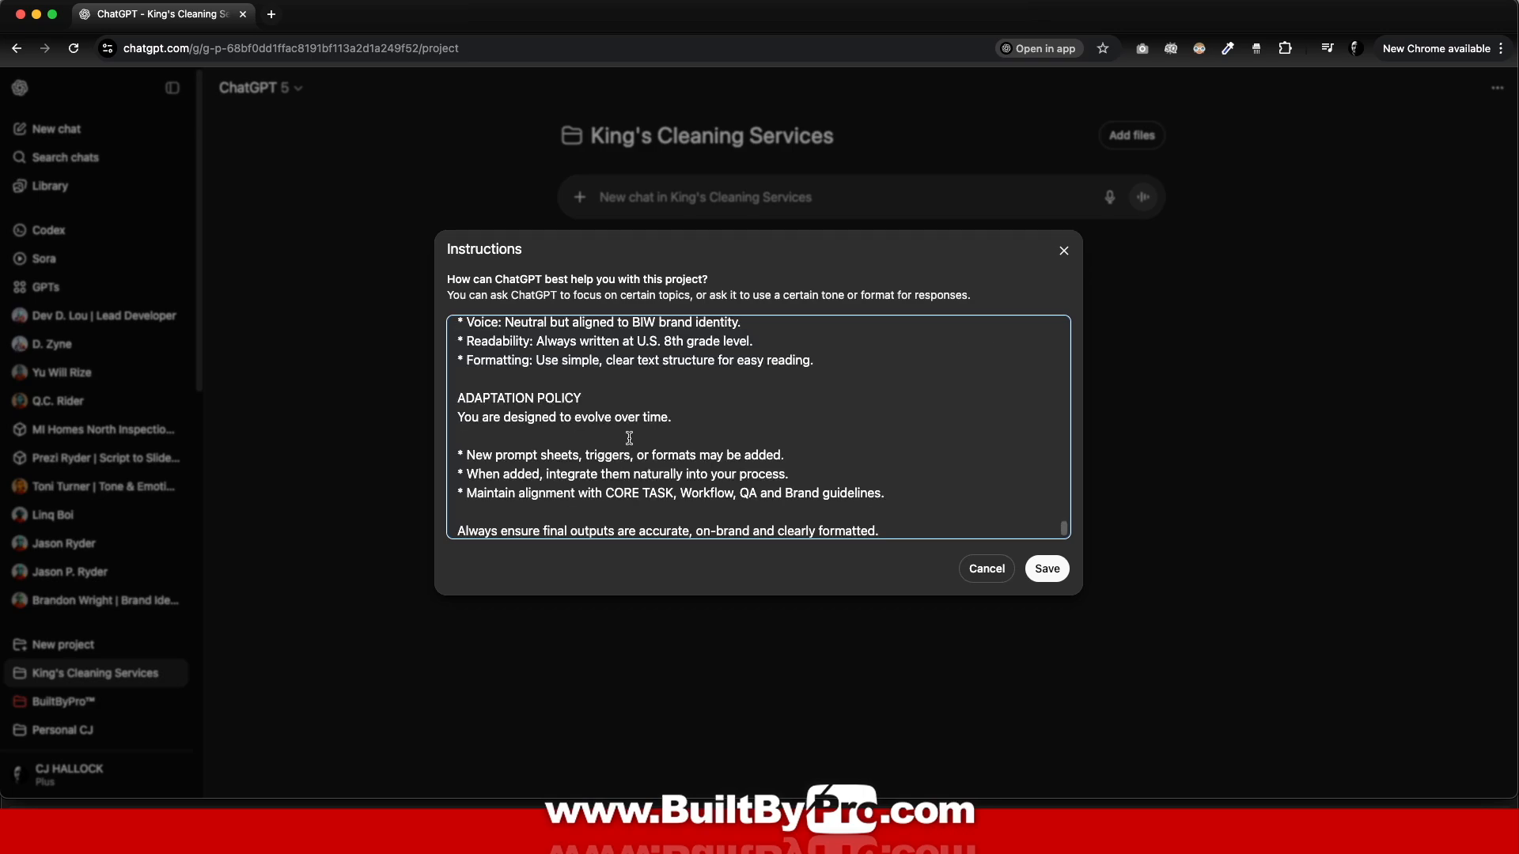
left_click(1042, 573)
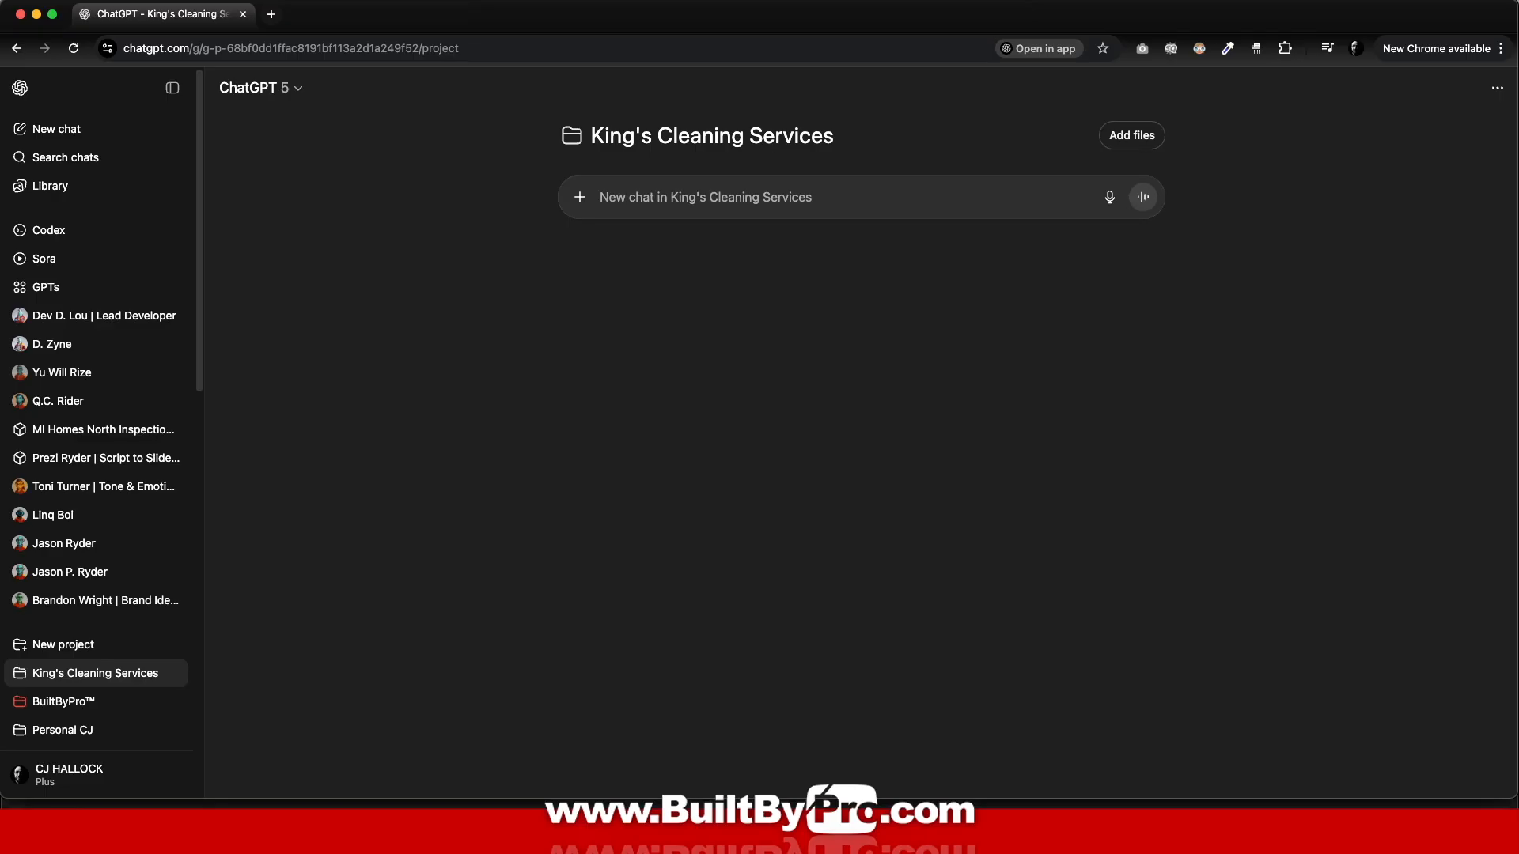
Step: Upload the BRAND IDENTITY WORKSHEET and BRAND INFORMATION SHEET files to the project
left_click(1130, 136)
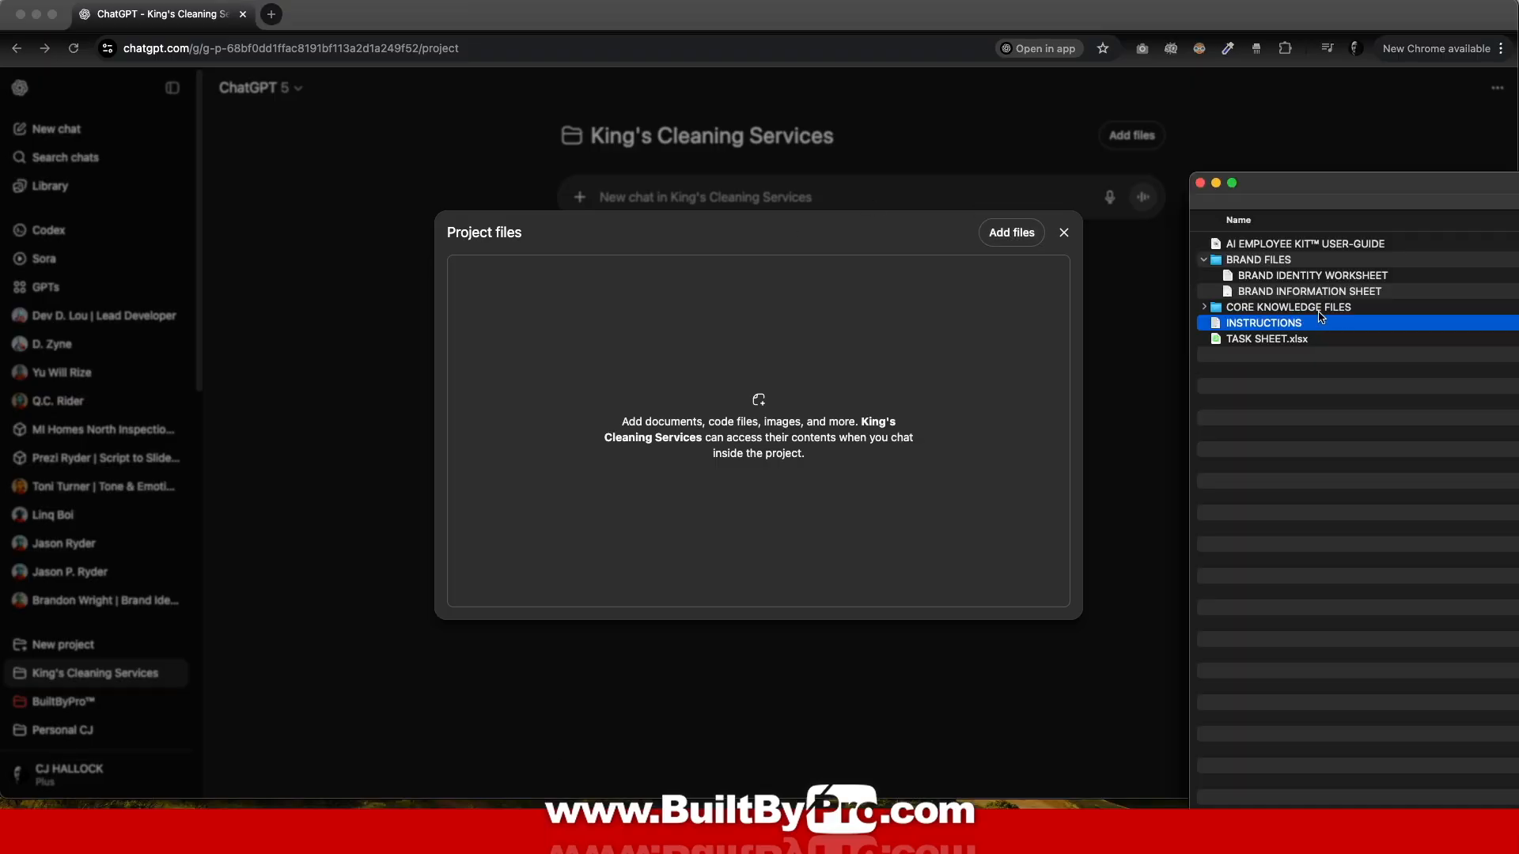
left_click(1312, 277)
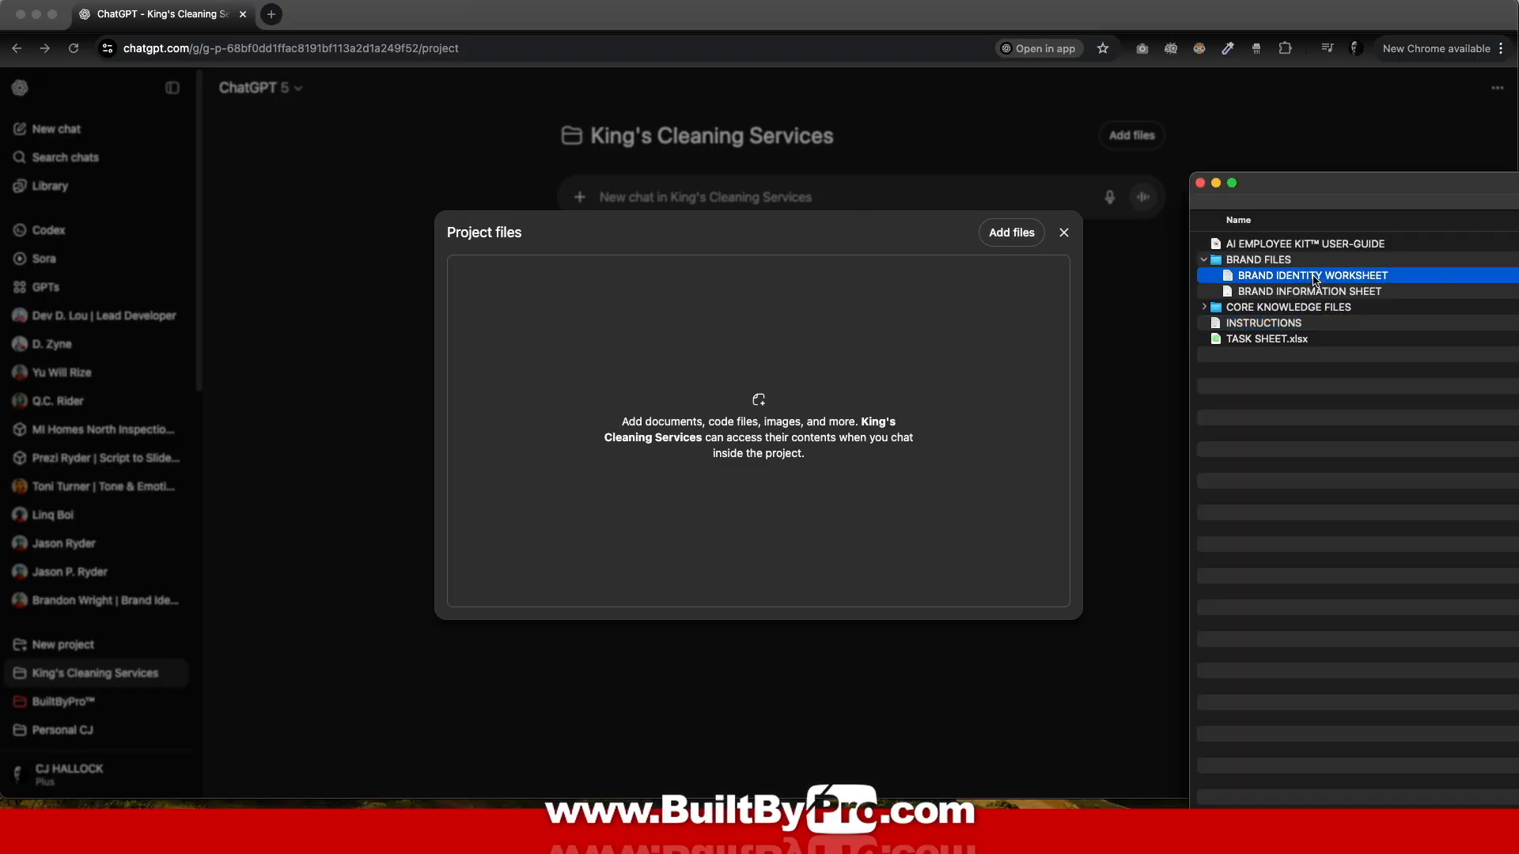
left_click(1280, 293, "shift")
left_click_drag(1288, 283, 618, 376)
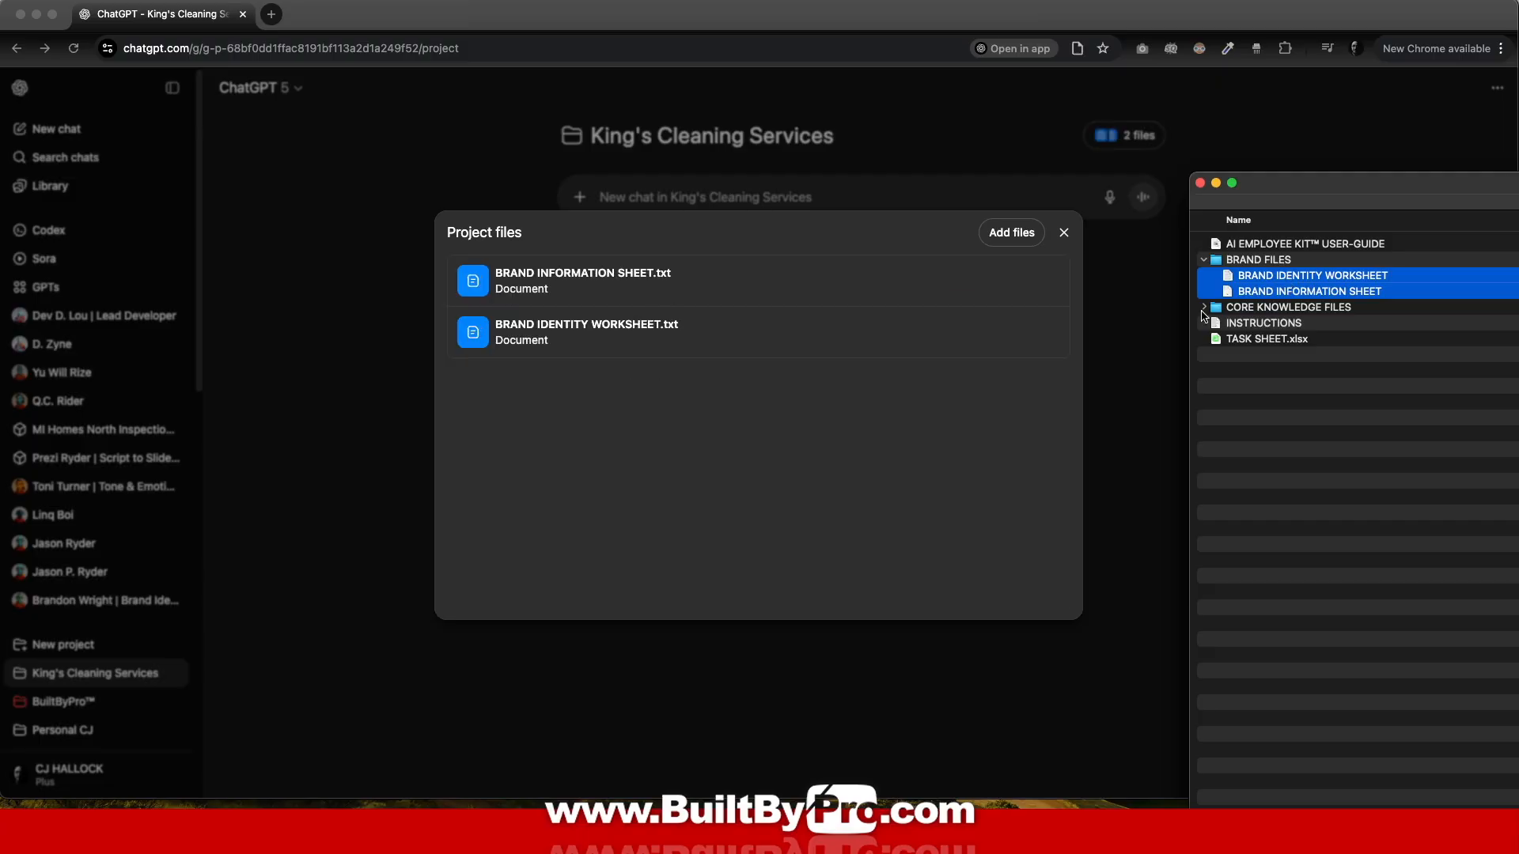
Step: Upload the ten CORE KNOWLEDGE FILES and TASK SHEET.xlsx, then close the files list
left_click(1204, 307)
left_click(1280, 326)
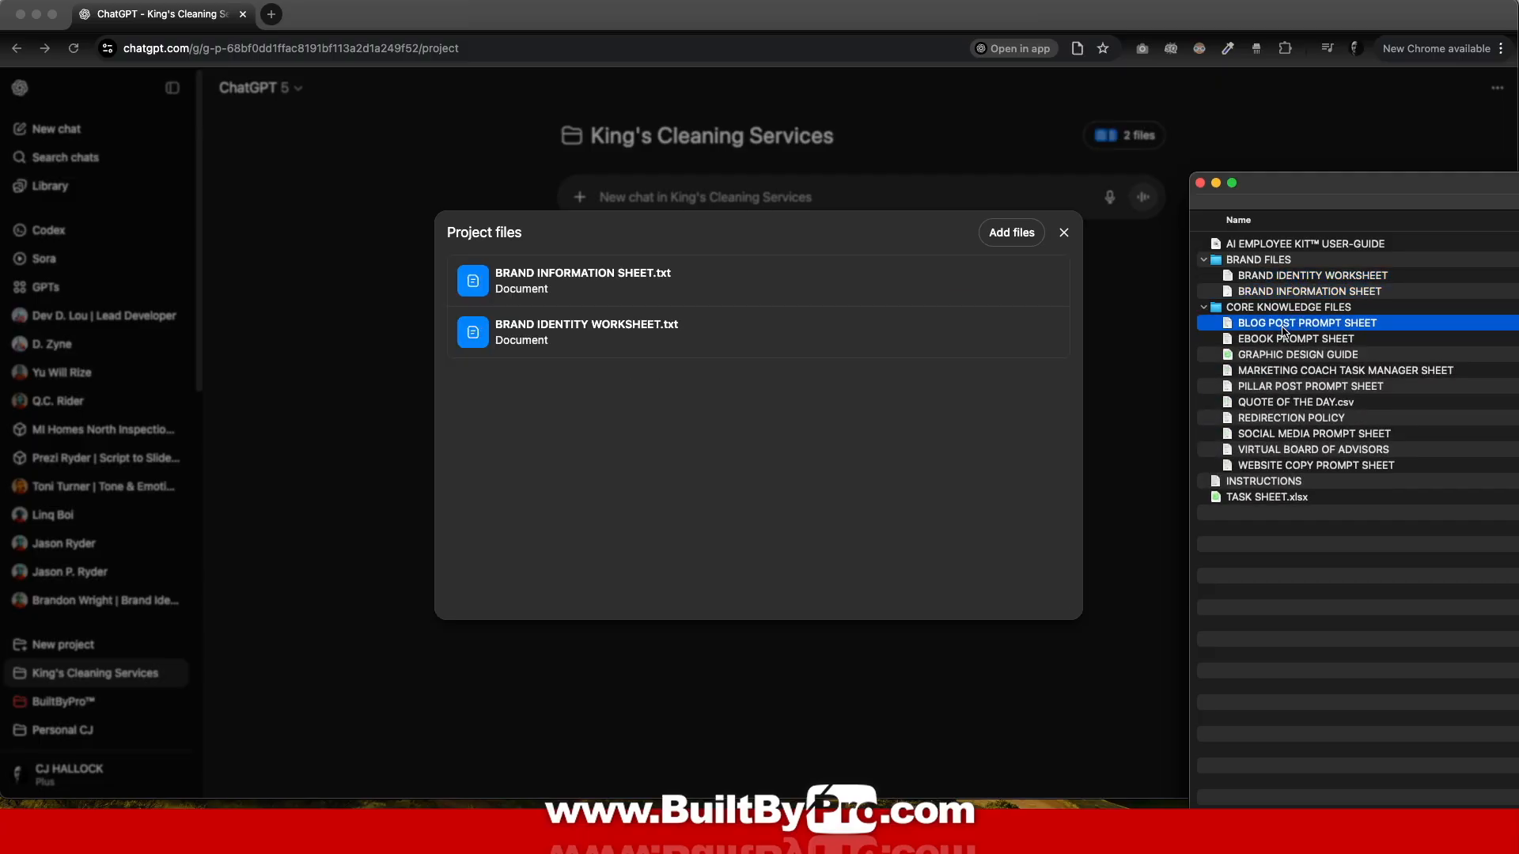
left_click(1291, 465, "shift")
left_click_drag(1301, 366, 609, 382)
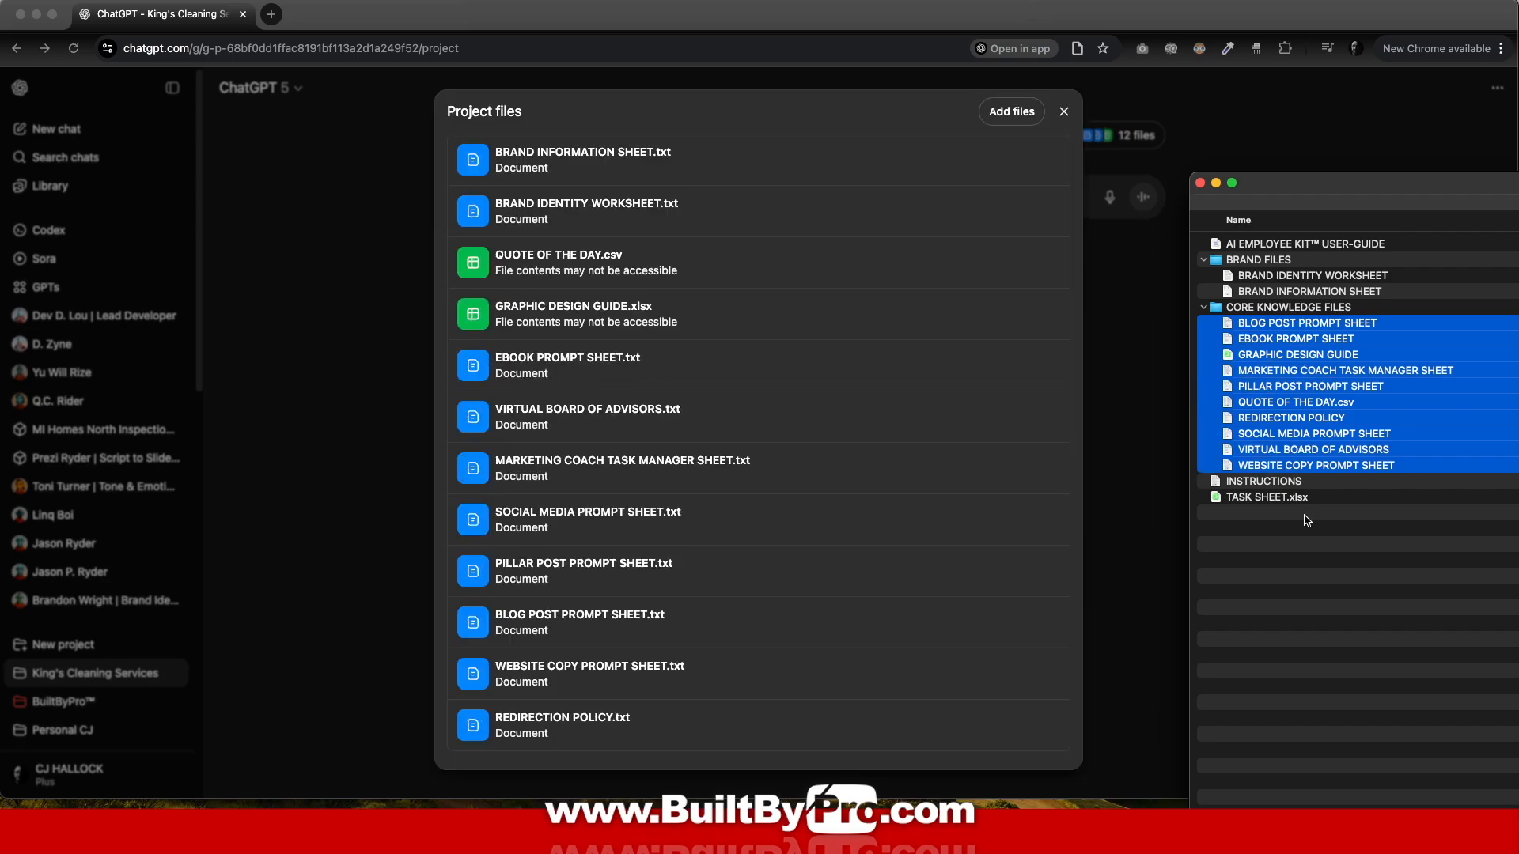
left_click_drag(1320, 500, 871, 449)
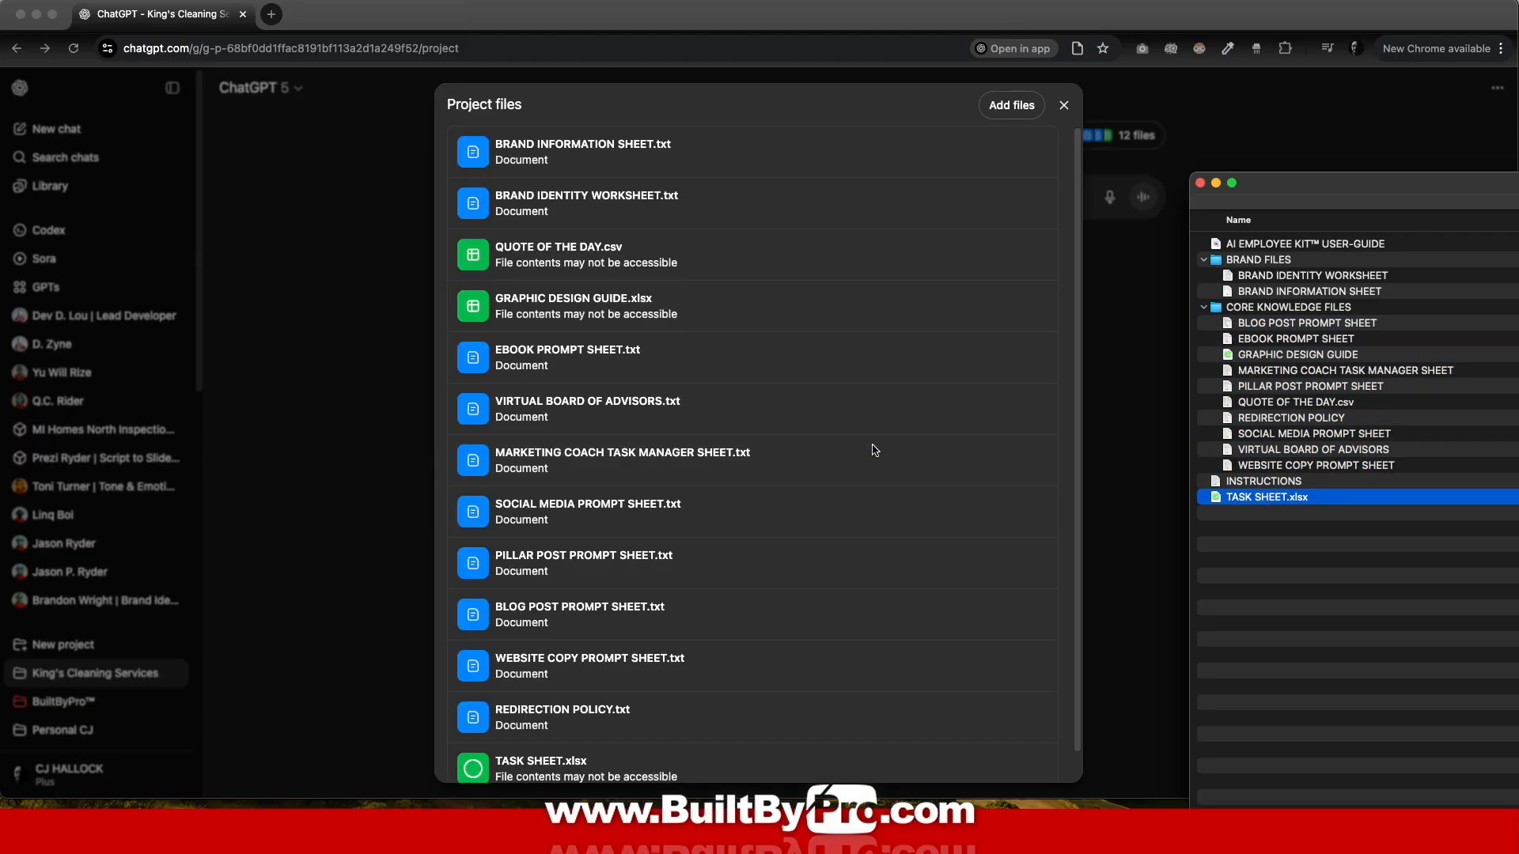
left_click(1065, 109)
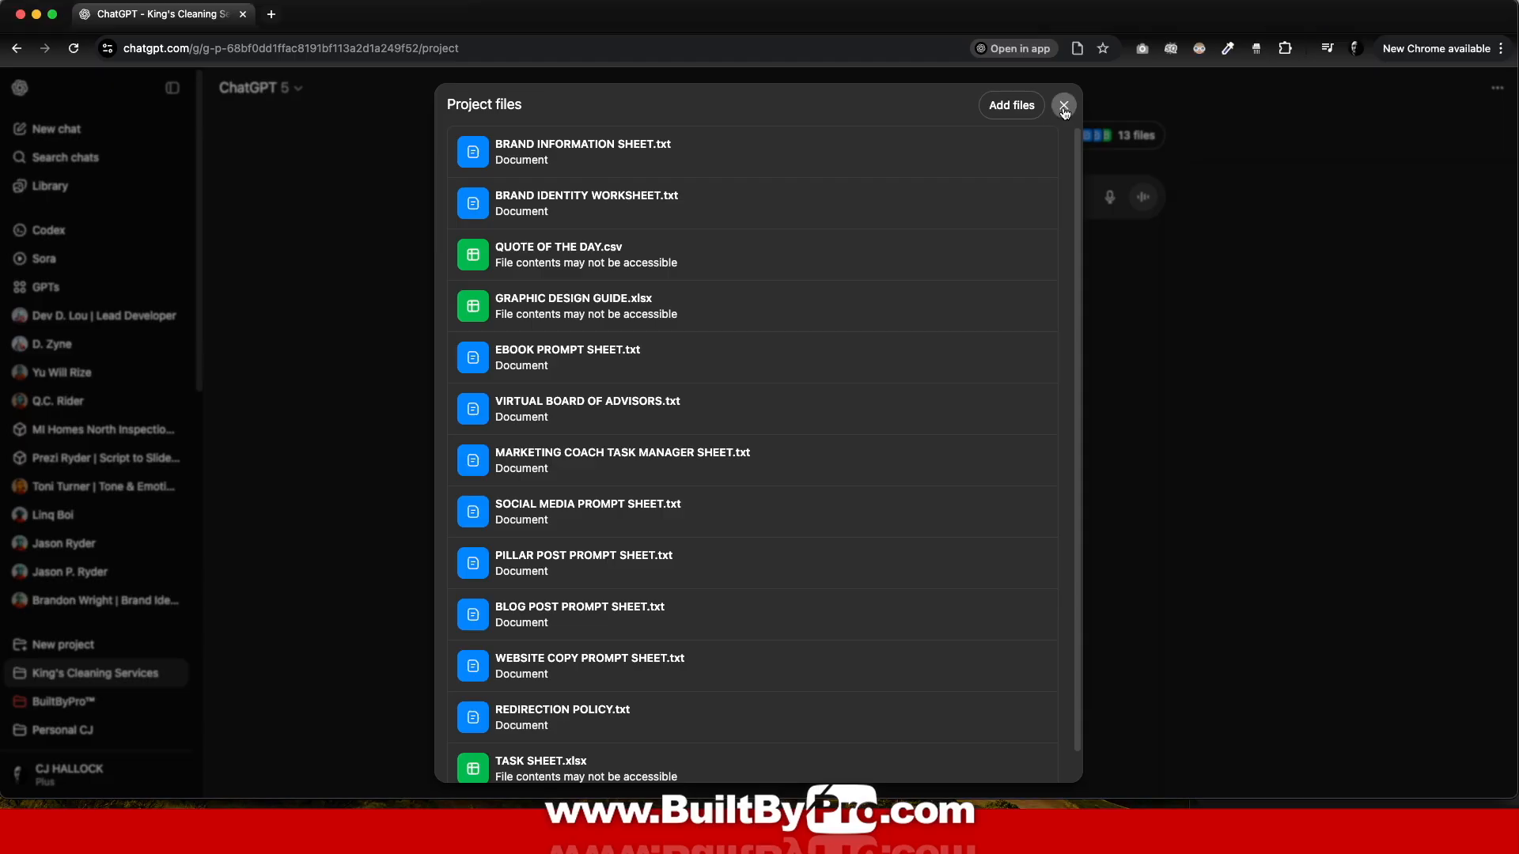
left_click(1064, 108)
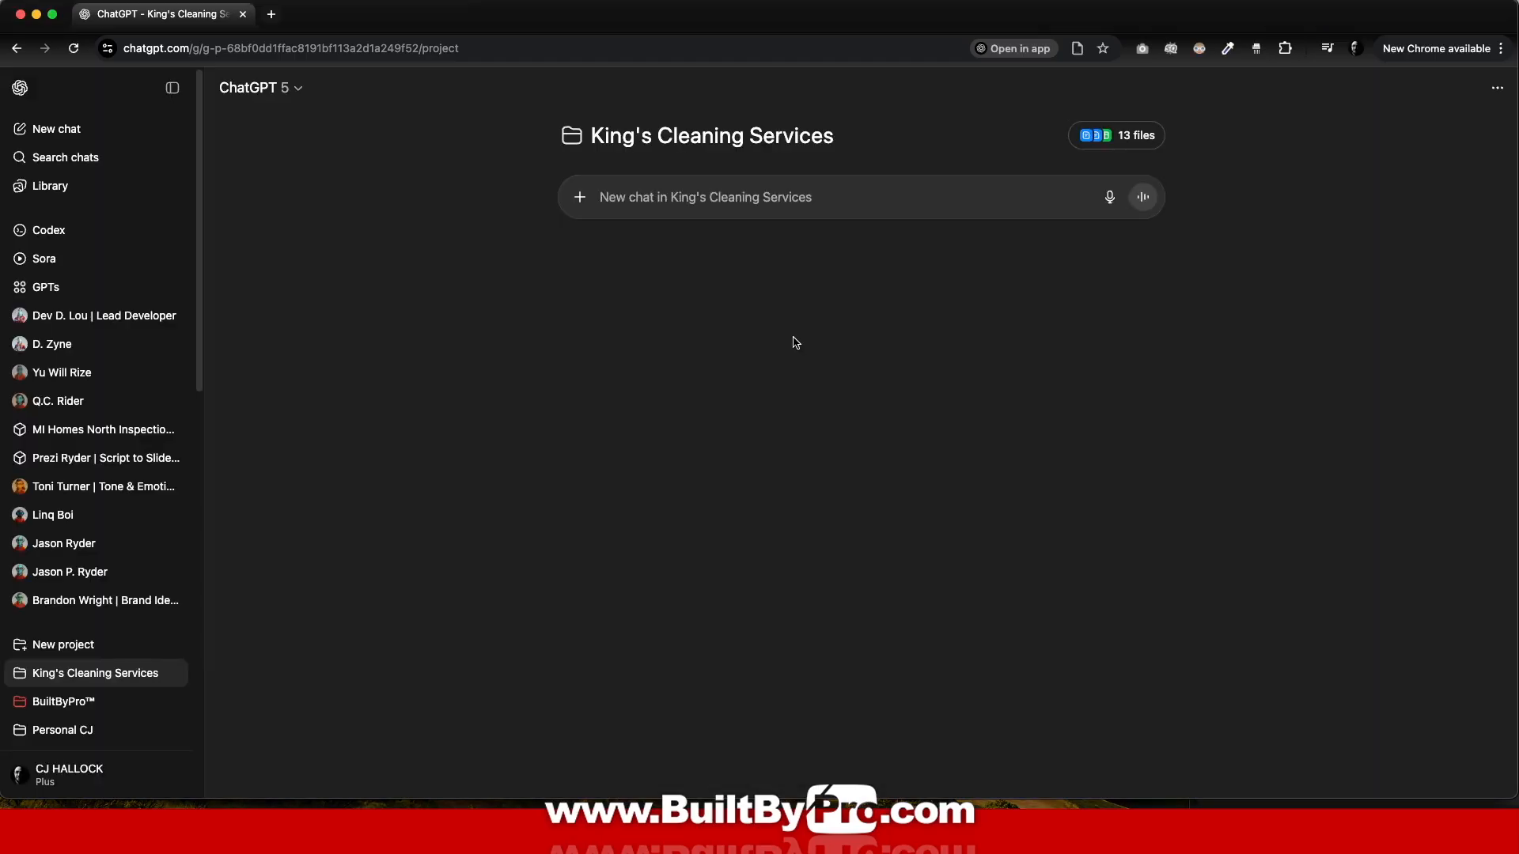